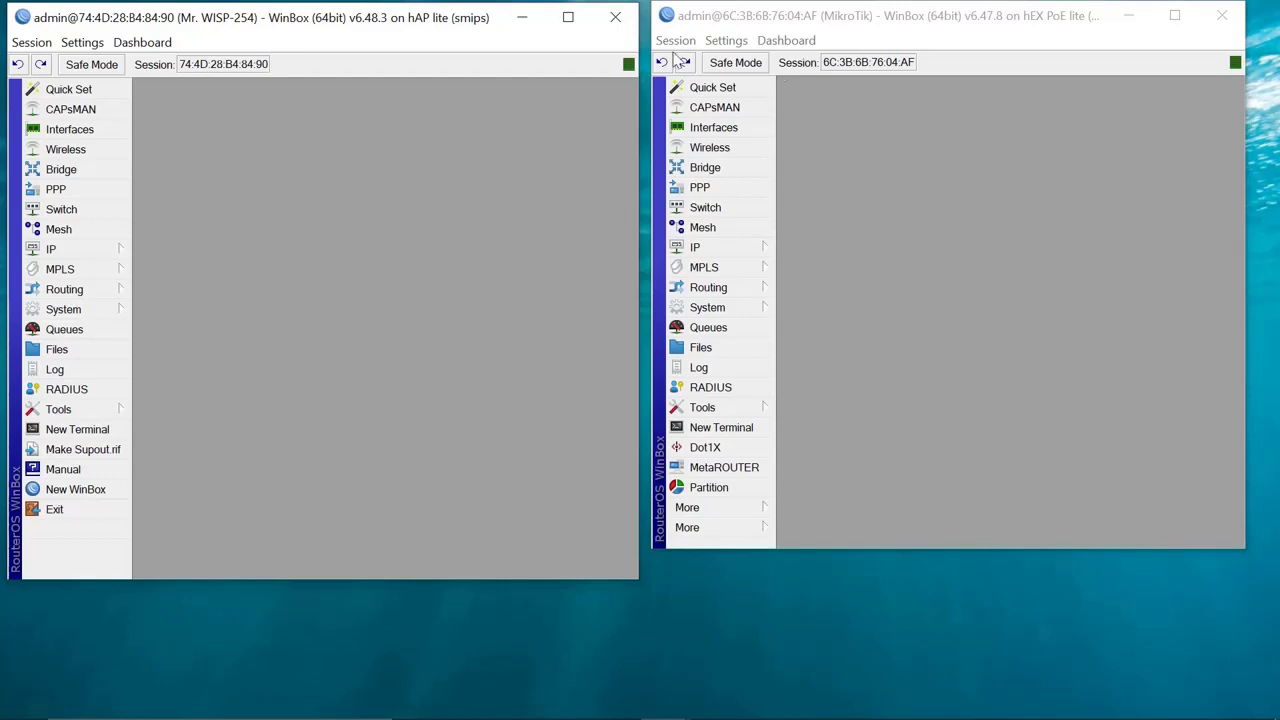
Bring up the IP Pool list on the hAP lite router's session.
{"action": "left_click", "coordinate": [949, 253]}
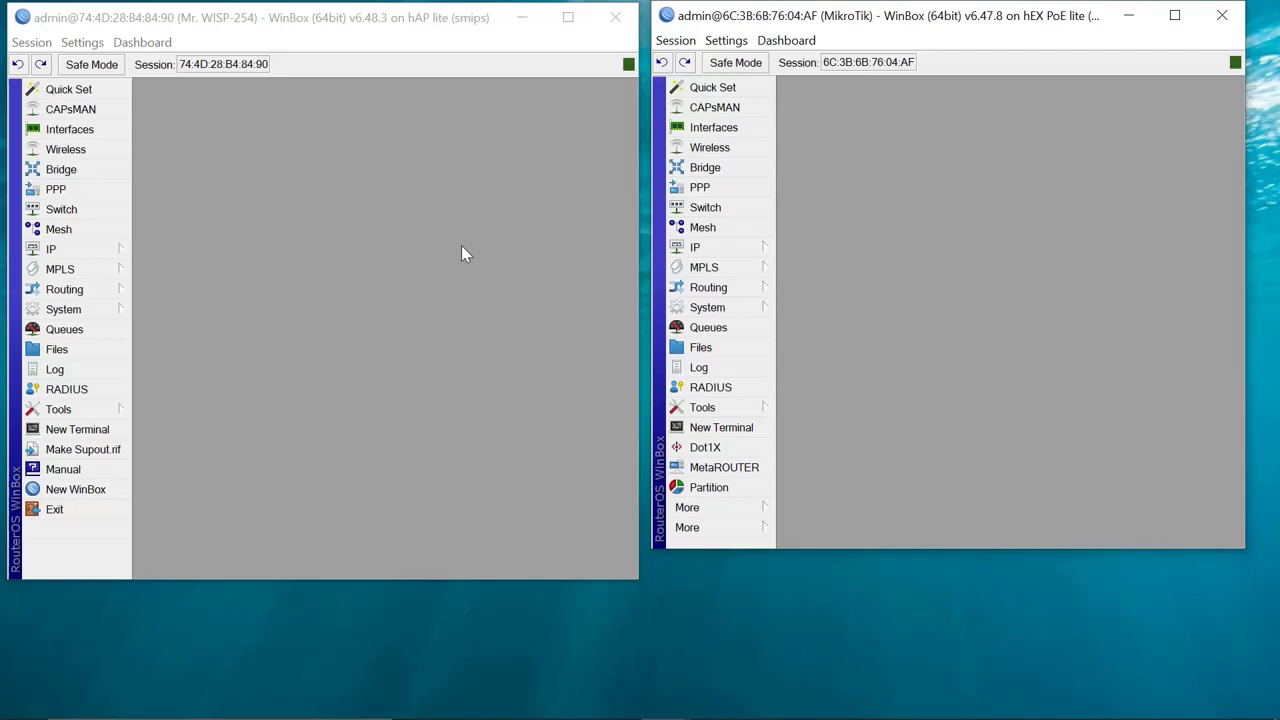
{"action": "left_click", "coordinate": [67, 252]}
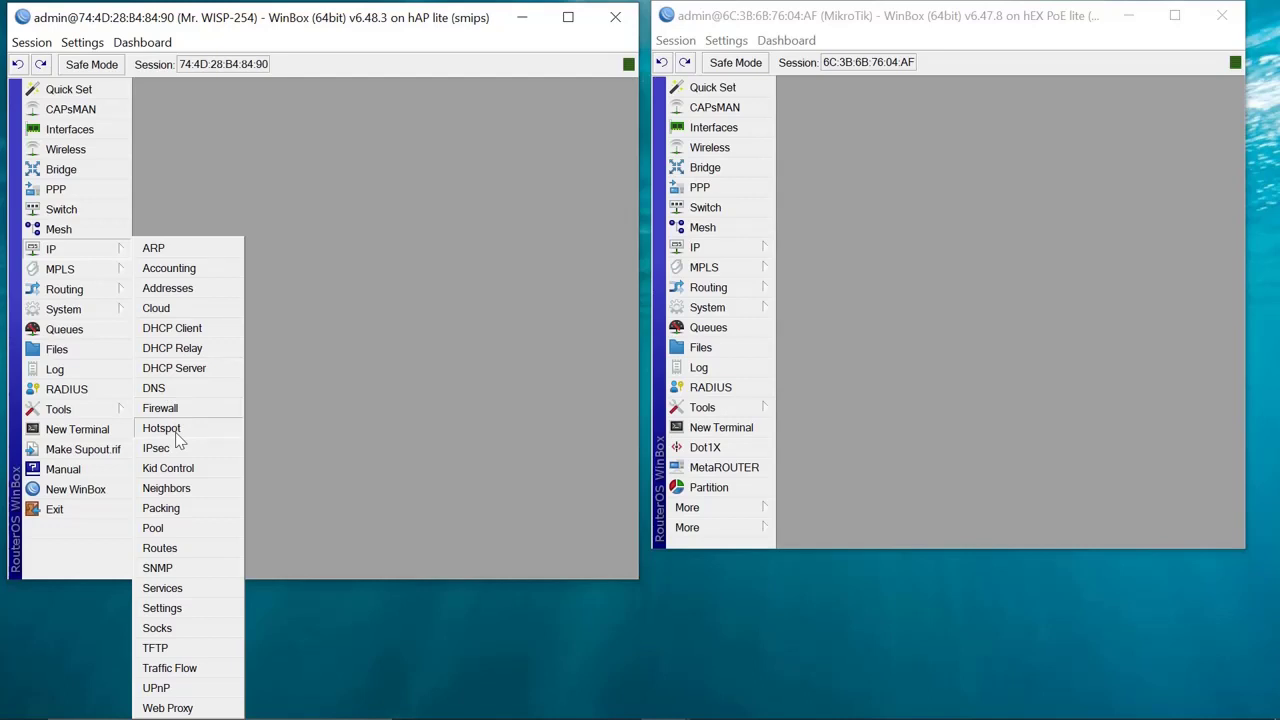
{"action": "left_click", "coordinate": [174, 532]}
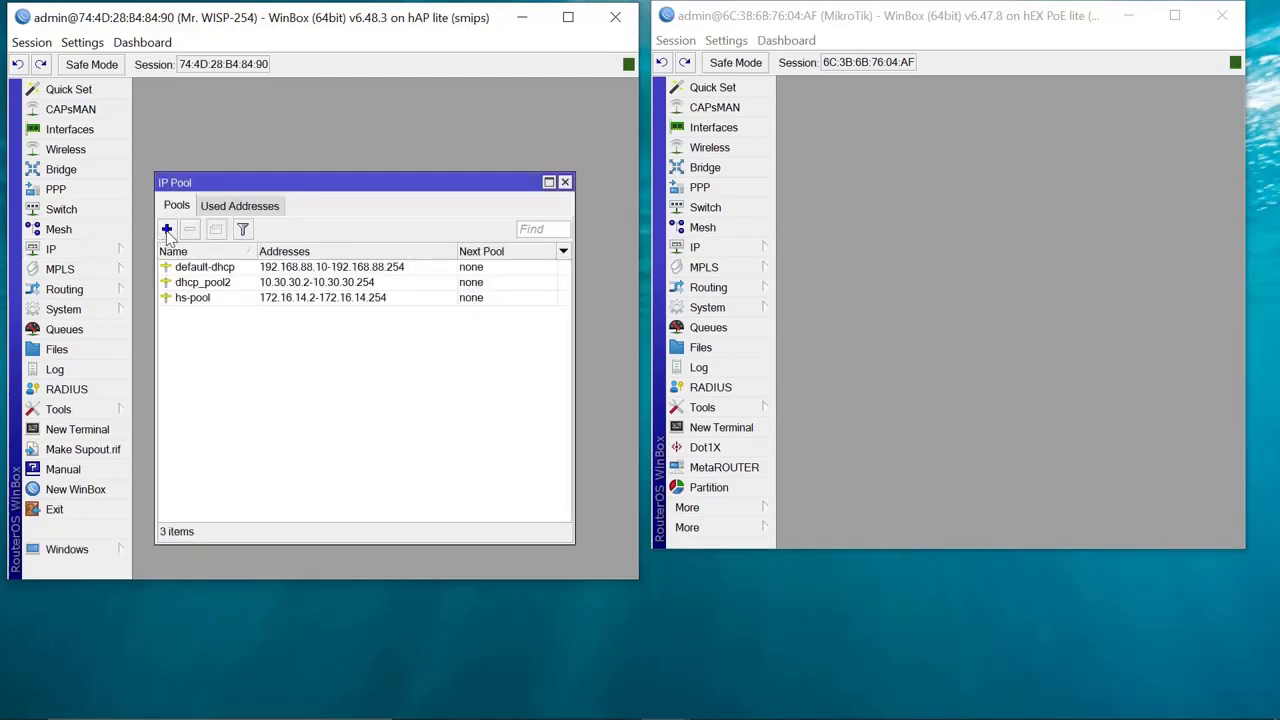
Add address pool 'pptp pool' with range 172.10.20.2-172.10.20.254.
{"action": "left_click", "coordinate": [167, 230]}
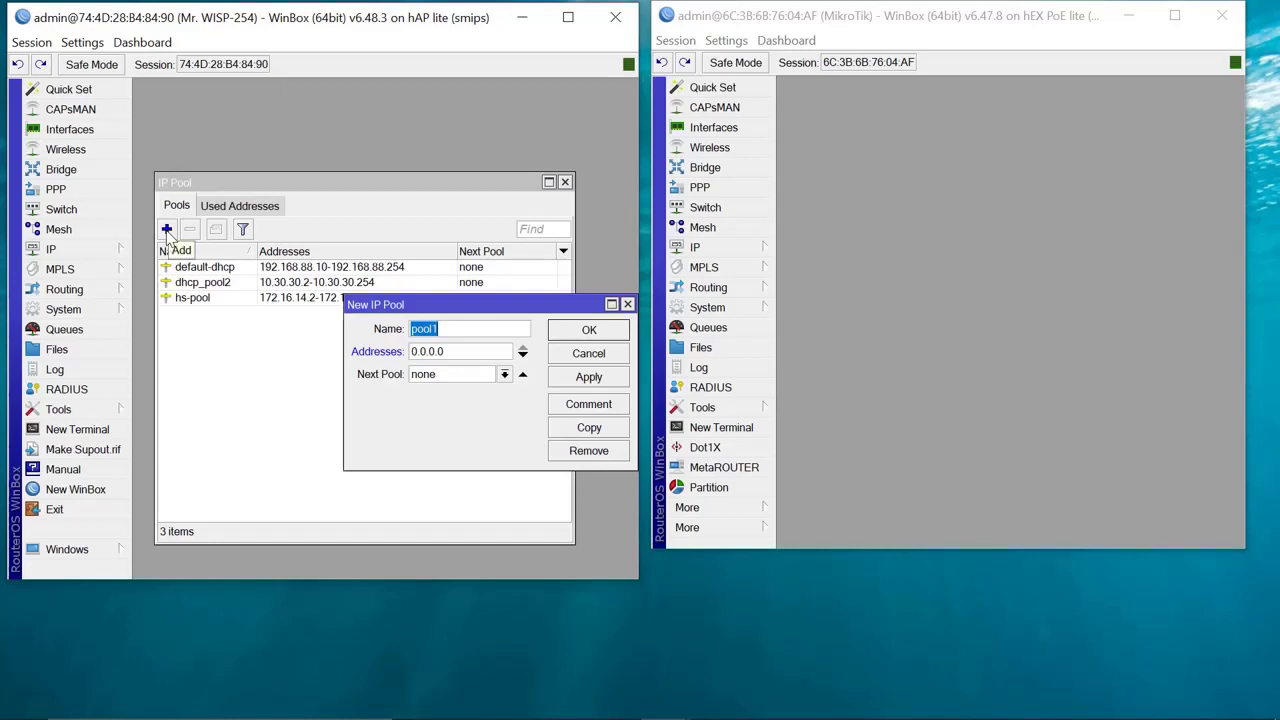
{"action": "key", "text": "BackSpace"}
{"action": "key", "text": "Home"}
{"action": "type", "text": "pptp"}
{"action": "left_click", "coordinate": [483, 351]}
{"action": "key", "text": "BackSpace"}
{"action": "key", "text": "BackSpace"}
{"action": "key", "text": "BackSpace"}
{"action": "key", "text": "BackSpace"}
{"action": "key", "text": "BackSpace"}
{"action": "key", "text": "BackSpace"}
{"action": "key", "text": "BackSpace"}
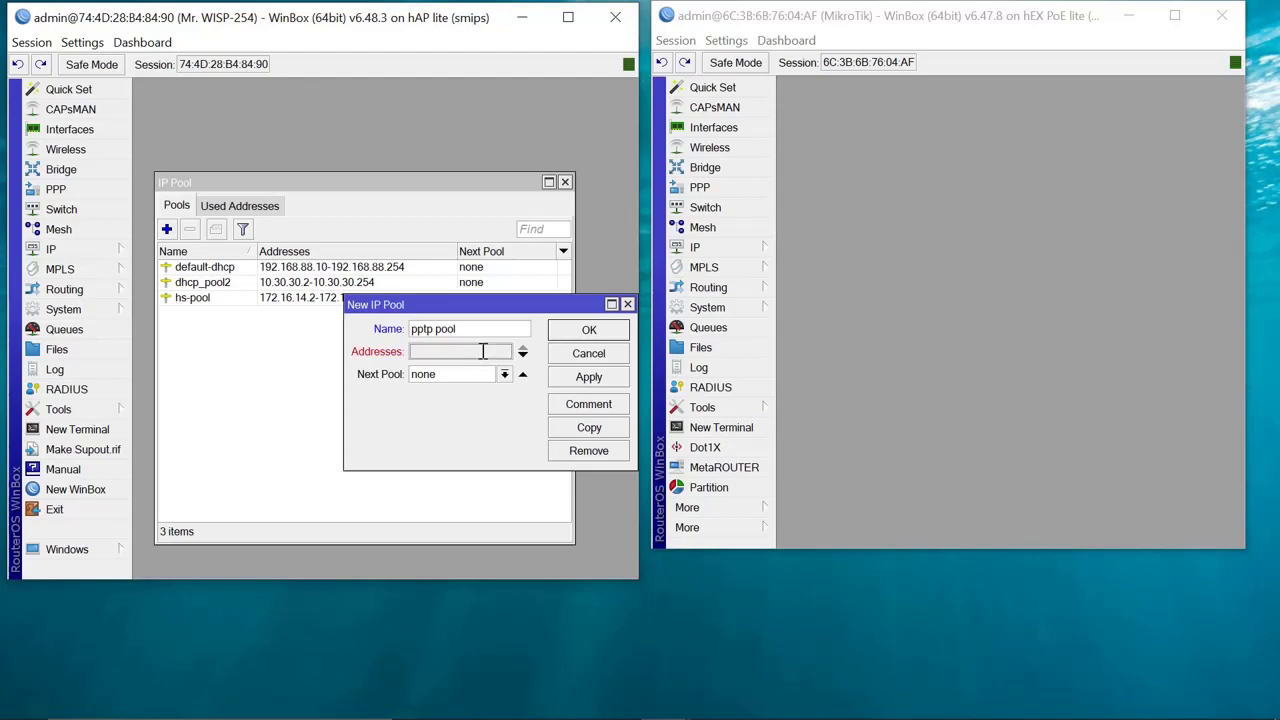
{"action": "type", "text": "172"}
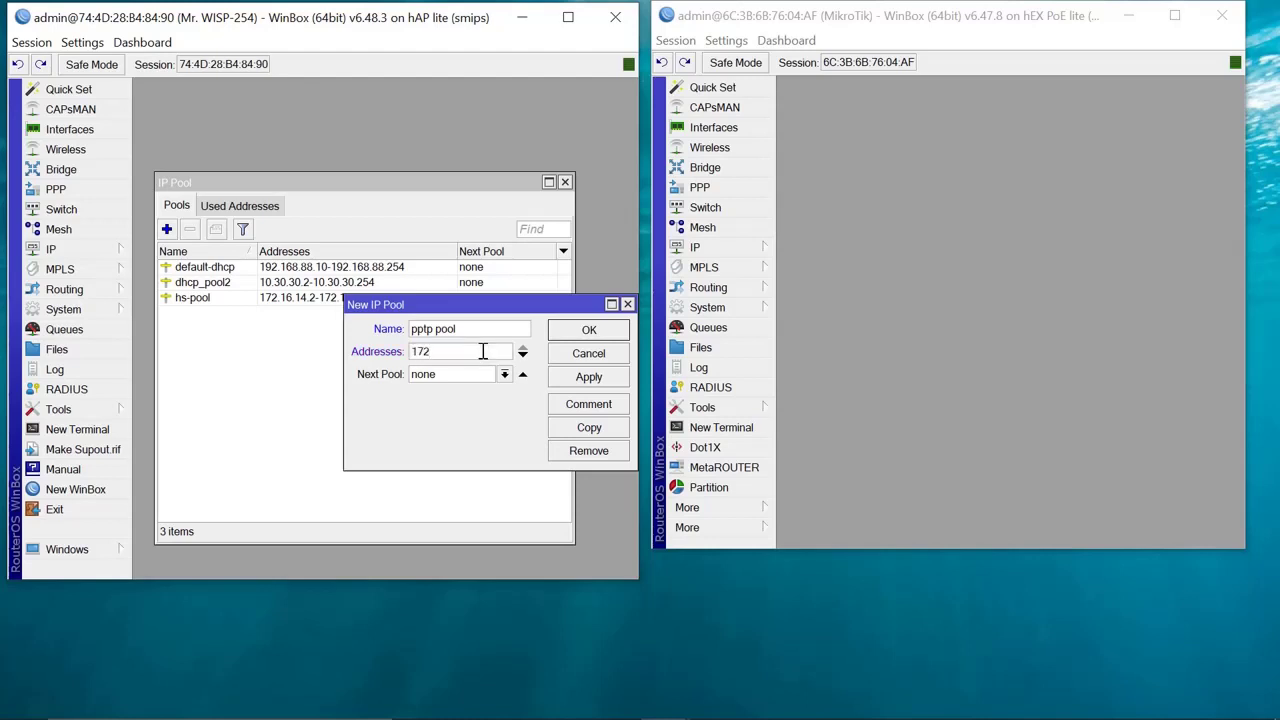
{"action": "type", "text": "."}
{"action": "type", "text": "10.2"}
{"action": "type", "text": "0"}
{"action": "type", "text": ".2"}
{"action": "type", "text": "-172"}
{"action": "type", "text": ".10"}
{"action": "type", "text": ".20"}
{"action": "type", "text": ".254"}
{"action": "left_click", "coordinate": [600, 378]}
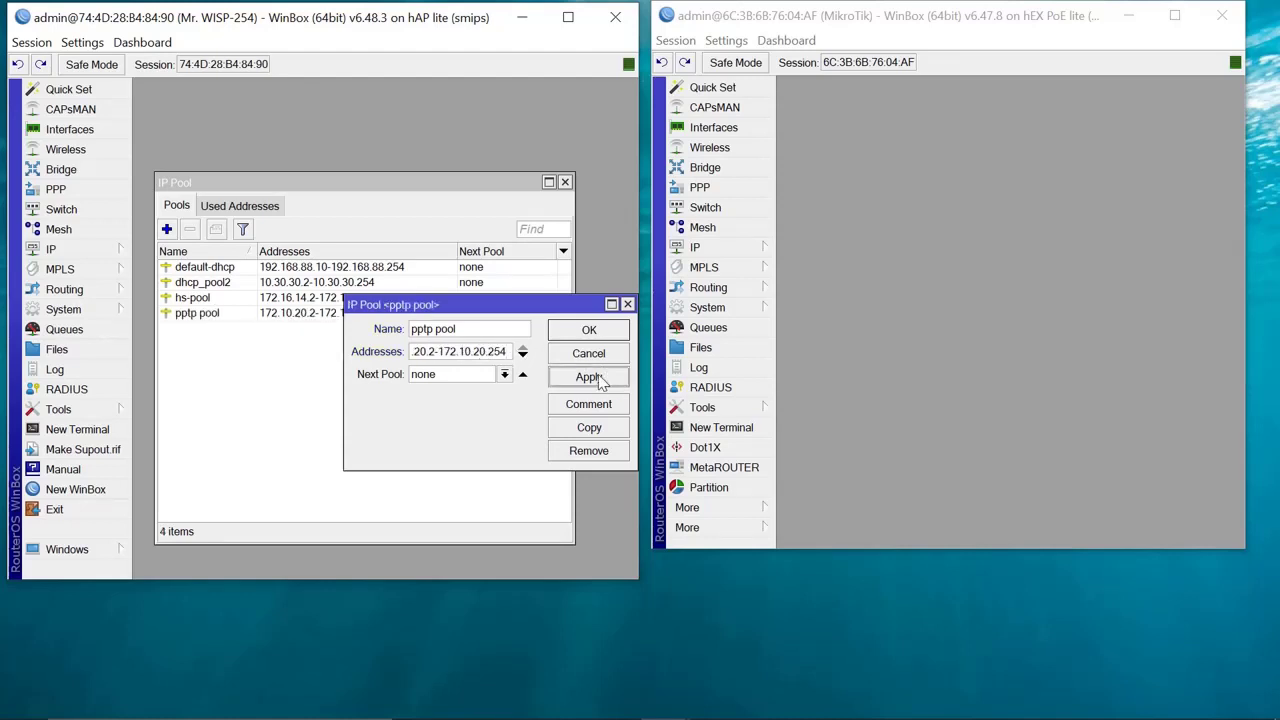
{"action": "left_click", "coordinate": [589, 331]}
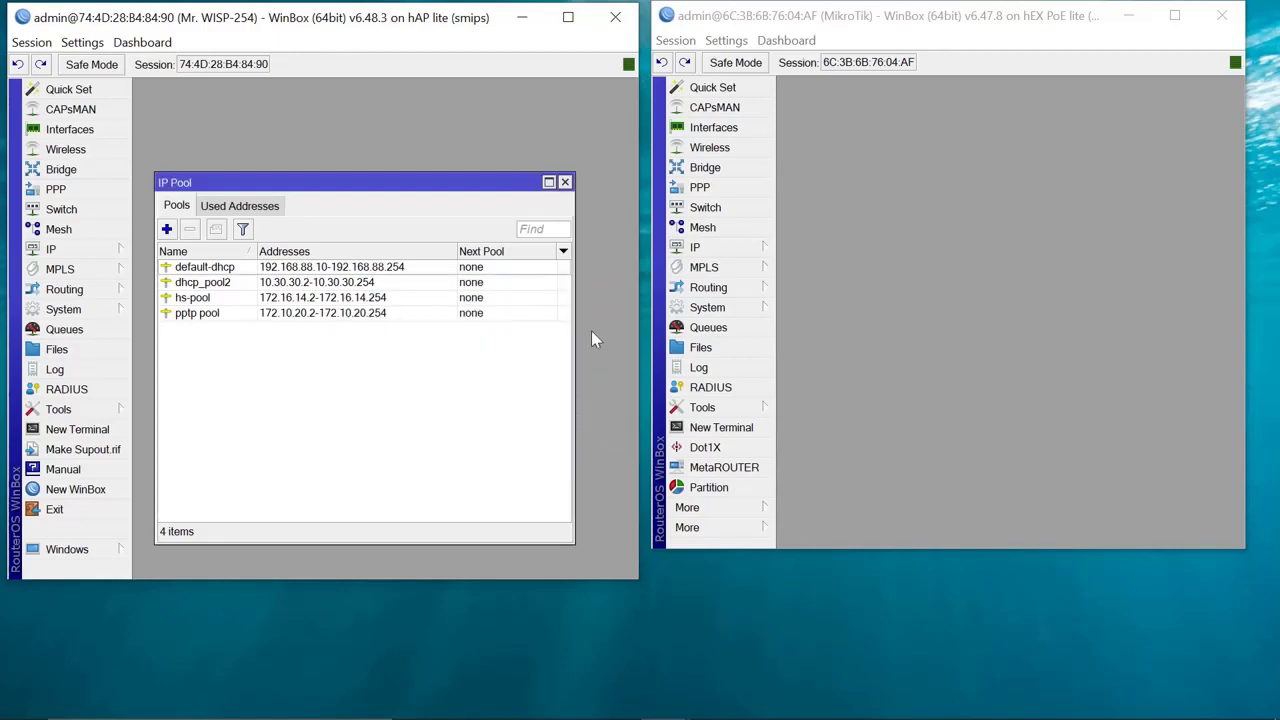
{"action": "left_click", "coordinate": [262, 316]}
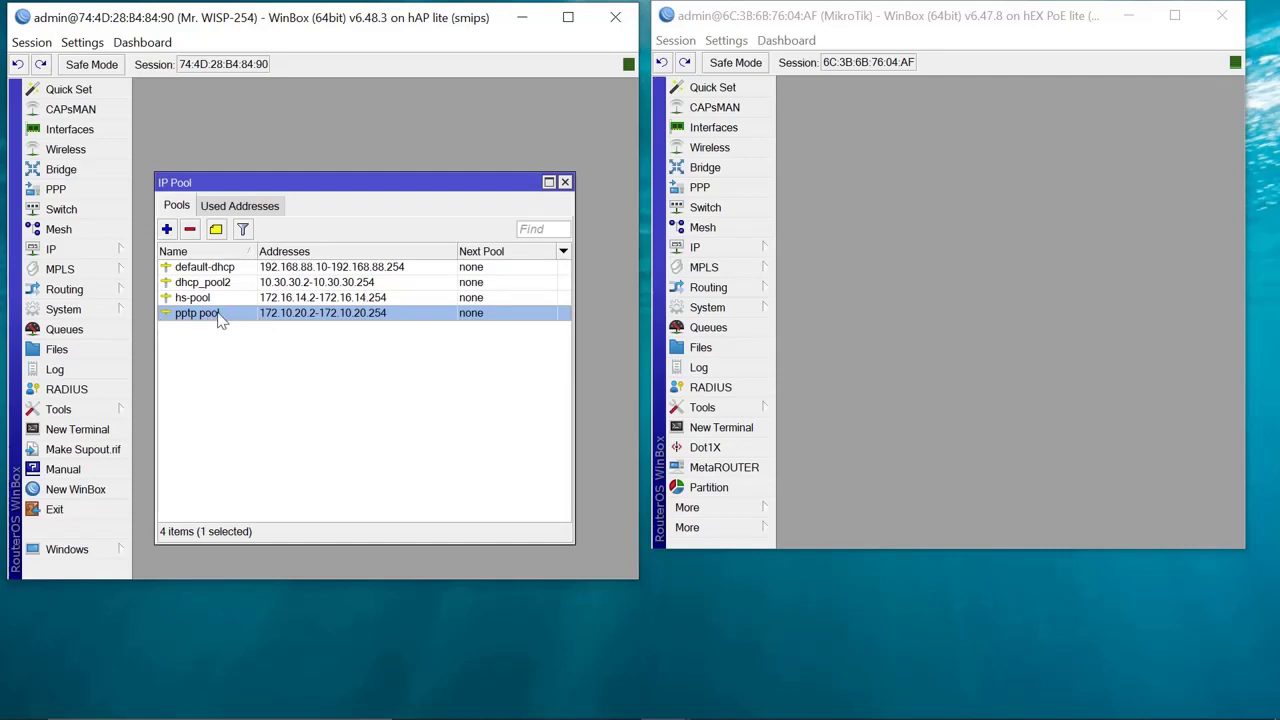
{"action": "left_click", "coordinate": [59, 252]}
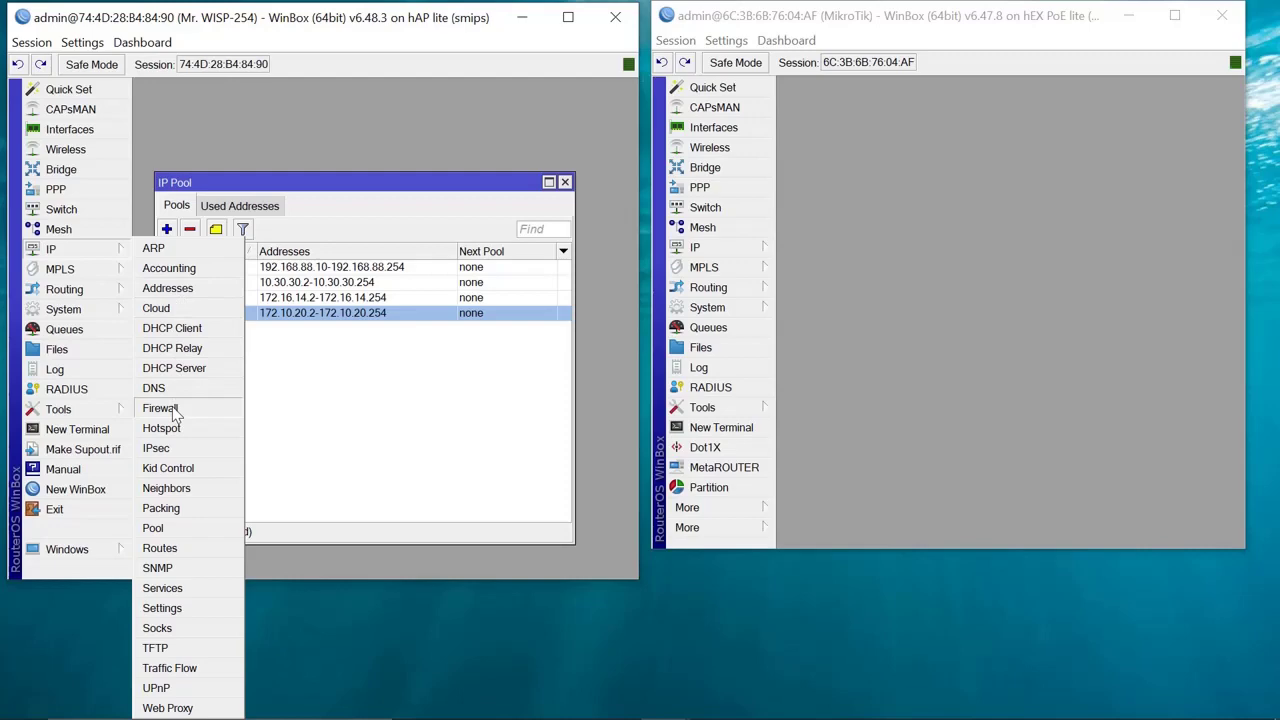
Add a srcnat NAT rule with action masquerade for source 172.10.20.0/24.
{"action": "left_click", "coordinate": [160, 408]}
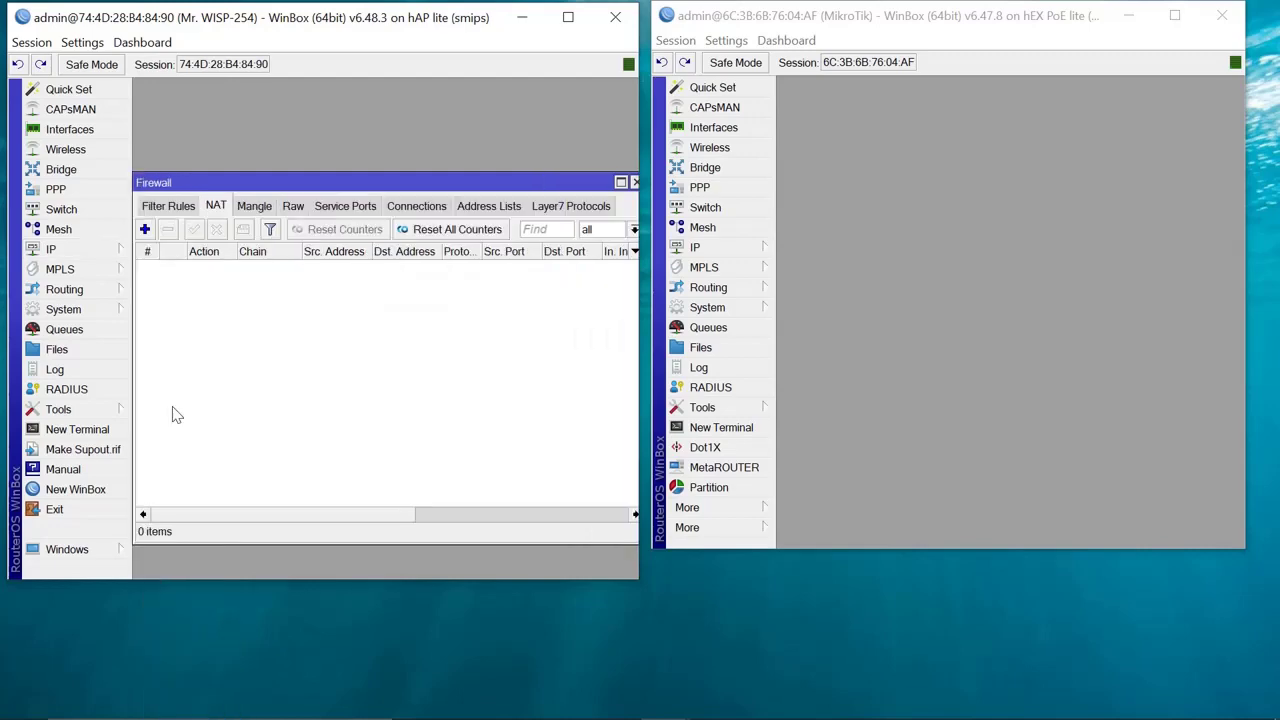
{"action": "left_click", "coordinate": [568, 17]}
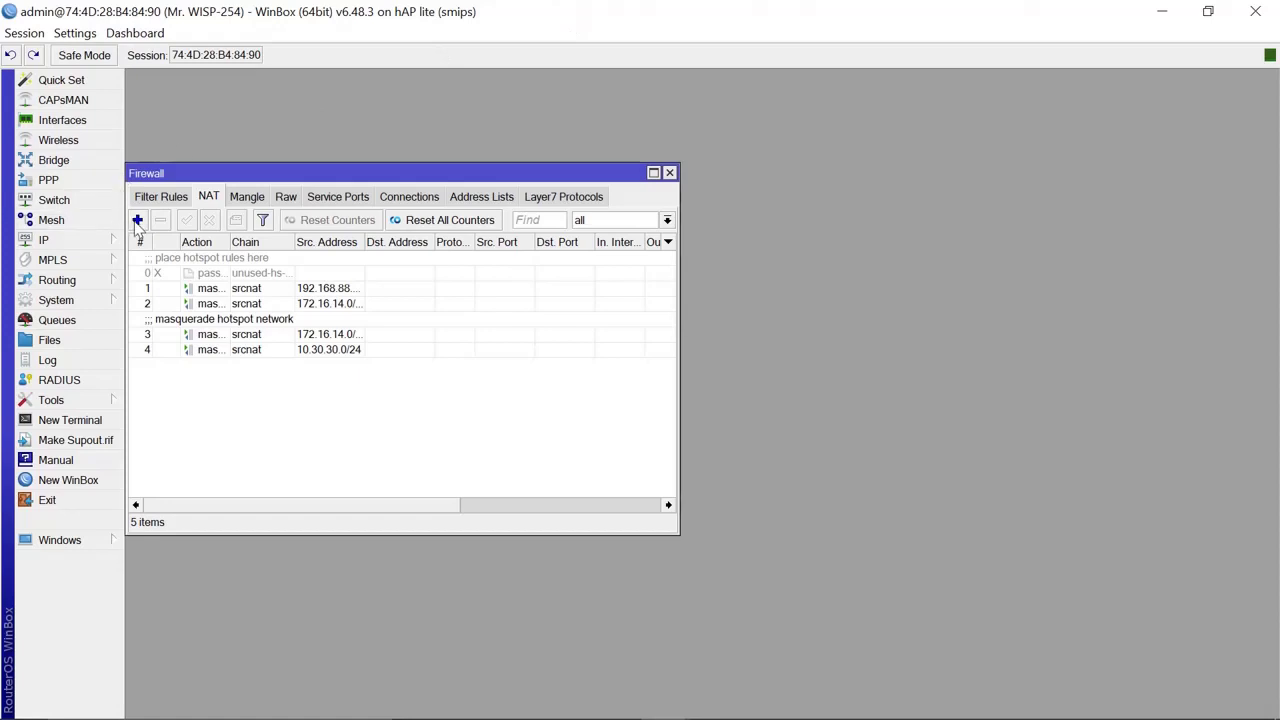
{"action": "left_click", "coordinate": [138, 220]}
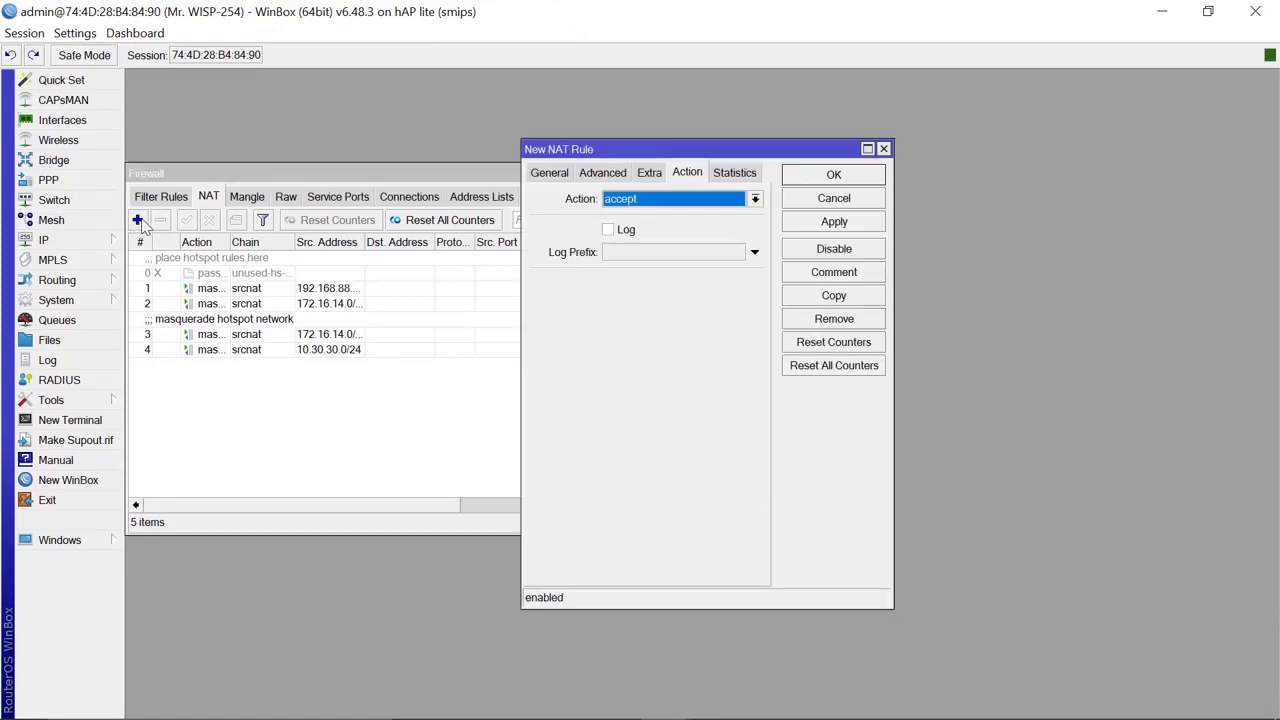
{"action": "left_click", "coordinate": [756, 200]}
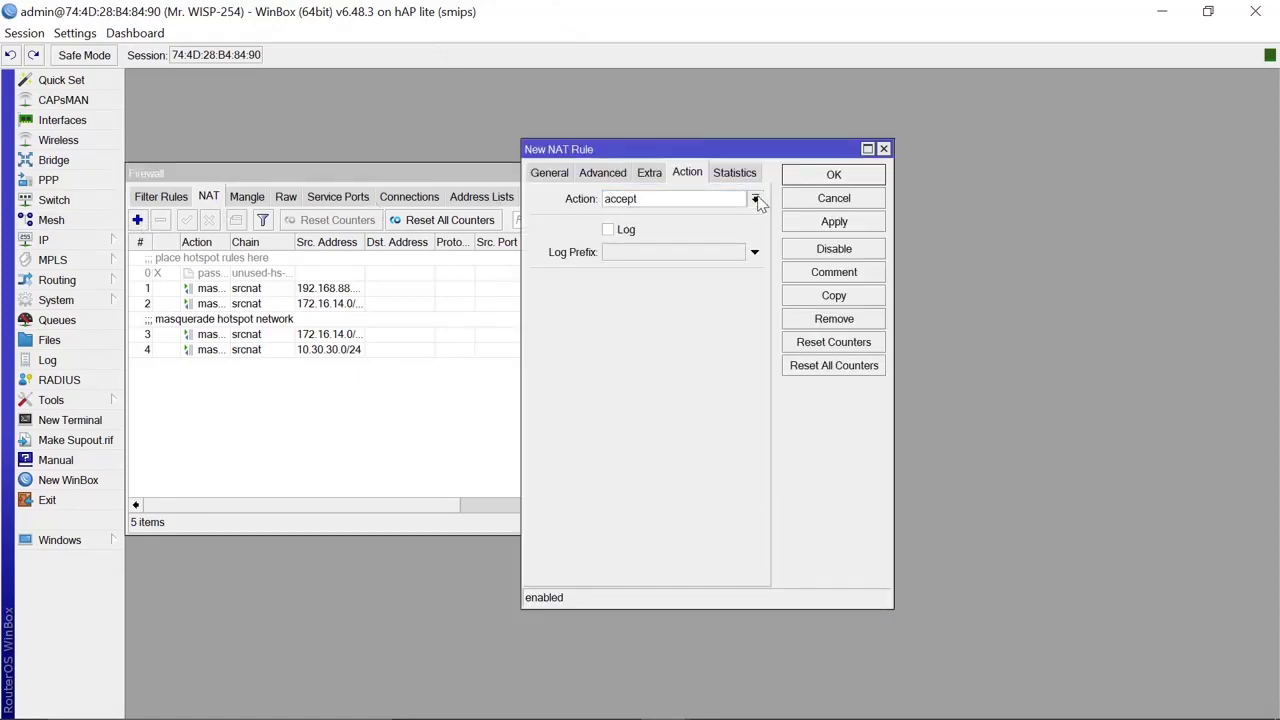
{"action": "left_click", "coordinate": [628, 304]}
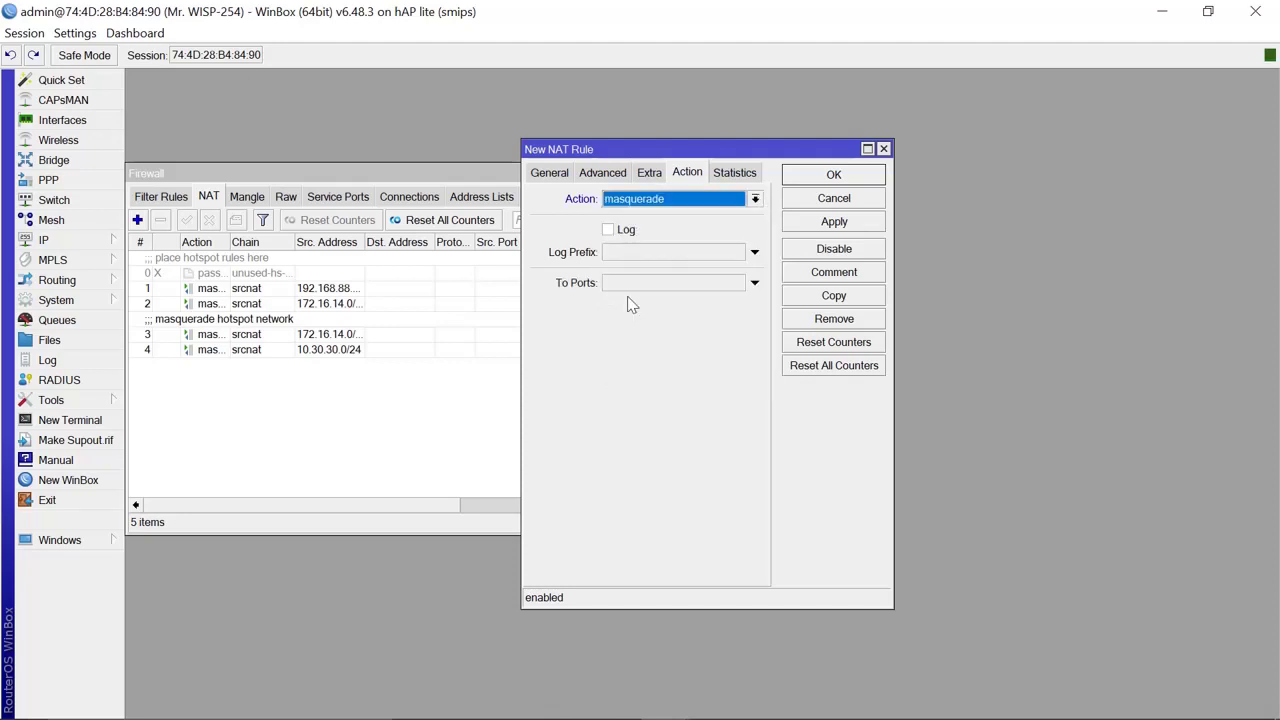
{"action": "left_click", "coordinate": [545, 174]}
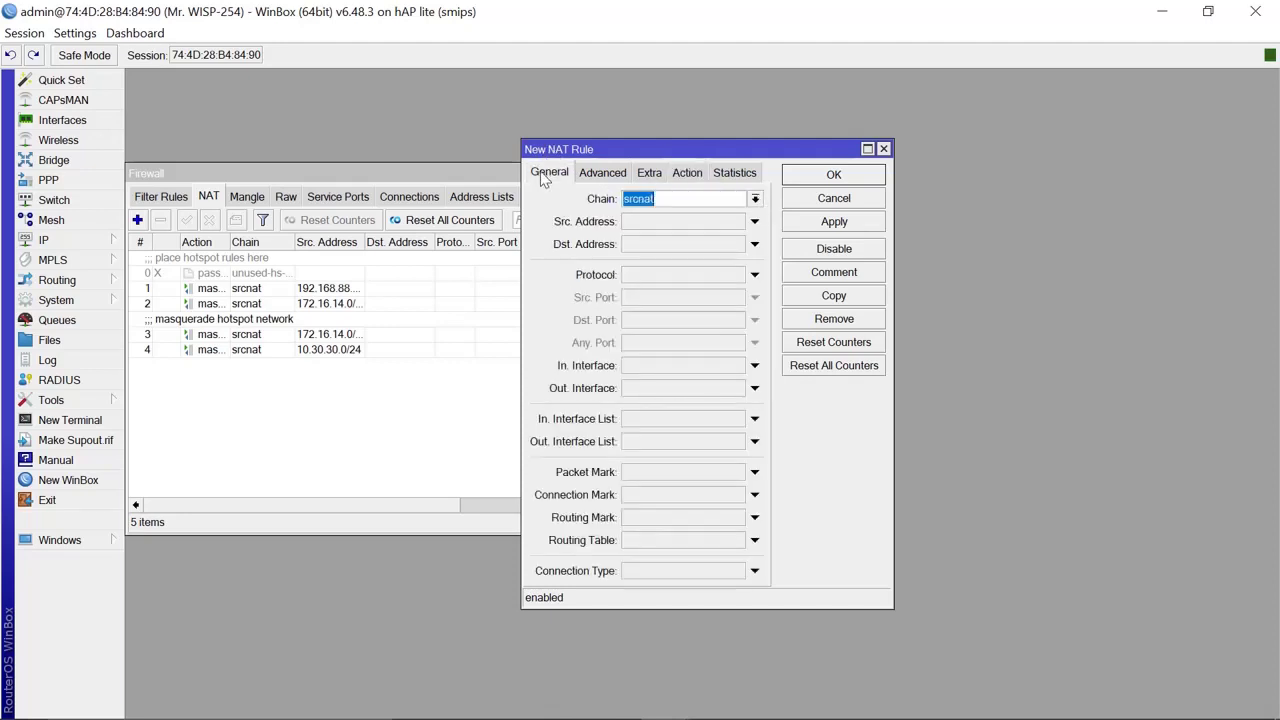
{"action": "left_click", "coordinate": [680, 222]}
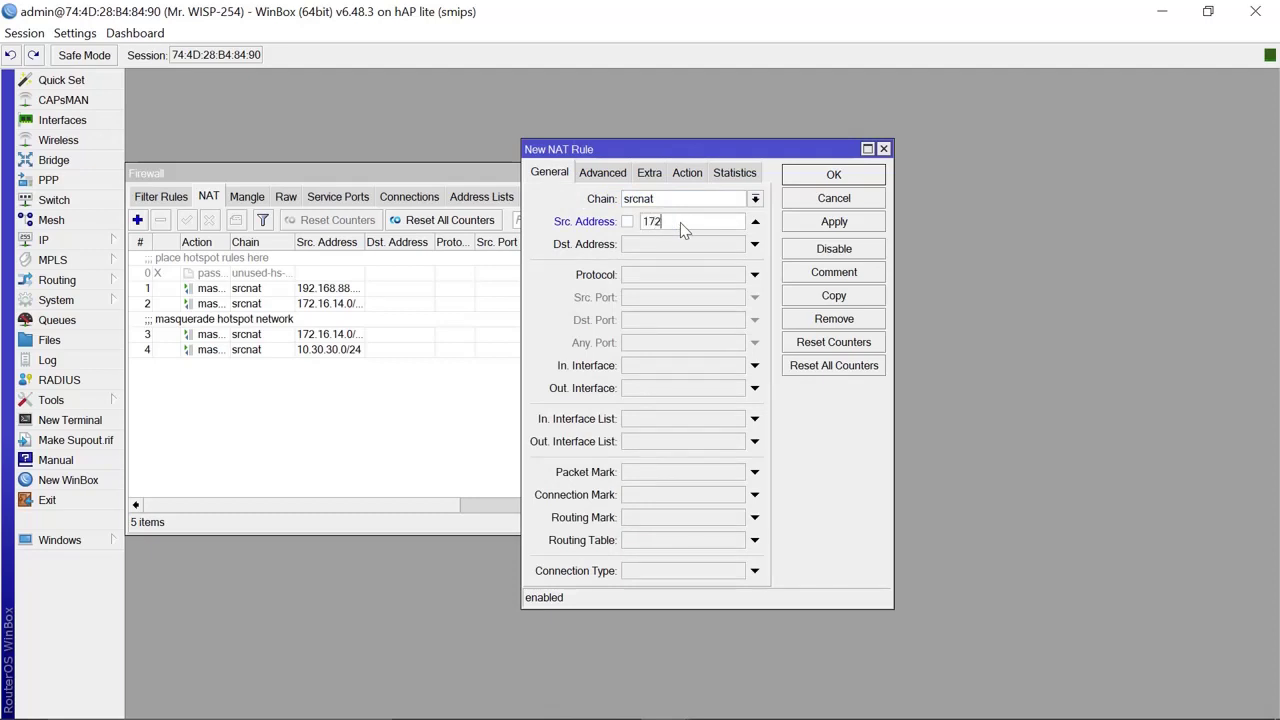
{"action": "type", "text": "172.10.20.0/24"}
{"action": "left_click", "coordinate": [838, 224]}
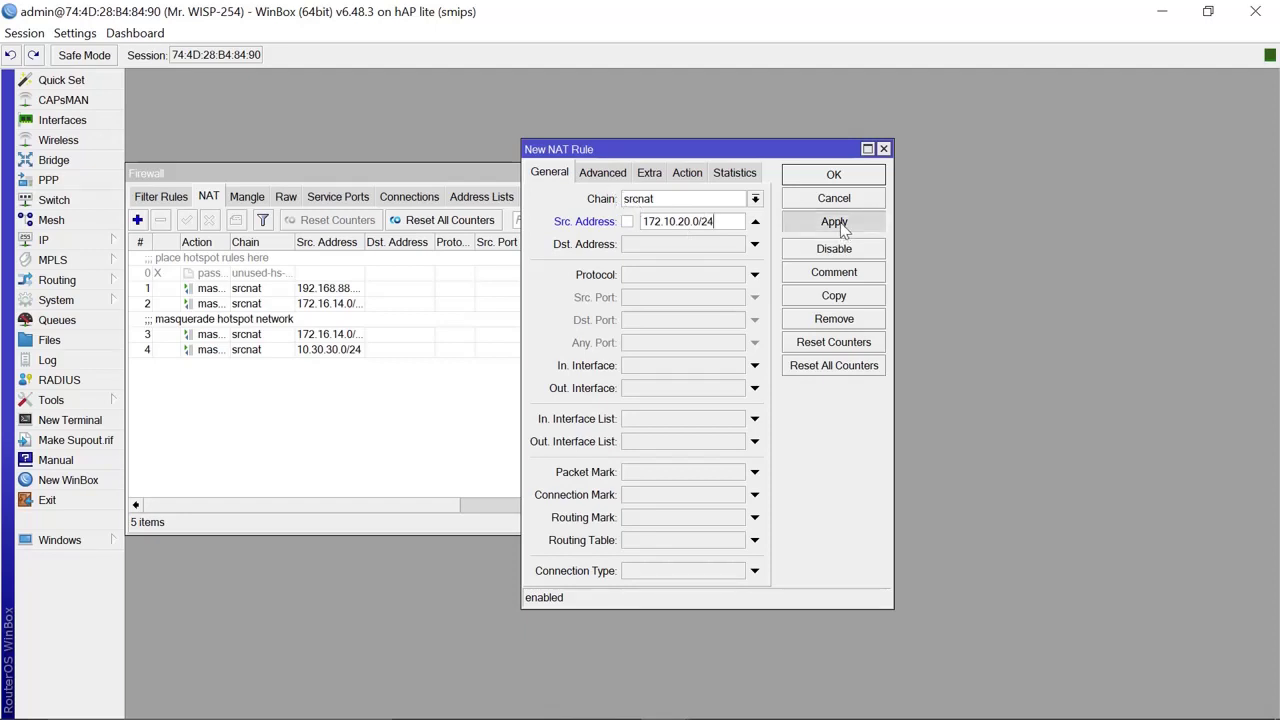
{"action": "left_click", "coordinate": [834, 175]}
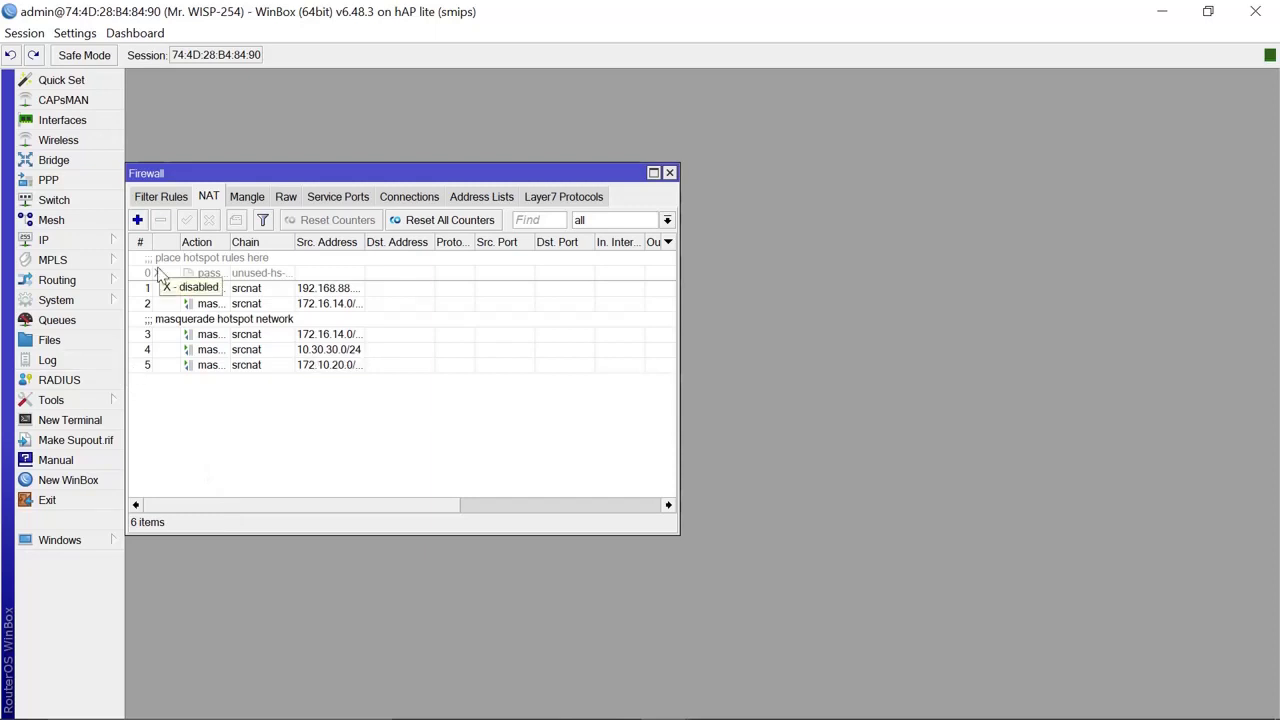
{"action": "left_click", "coordinate": [59, 186]}
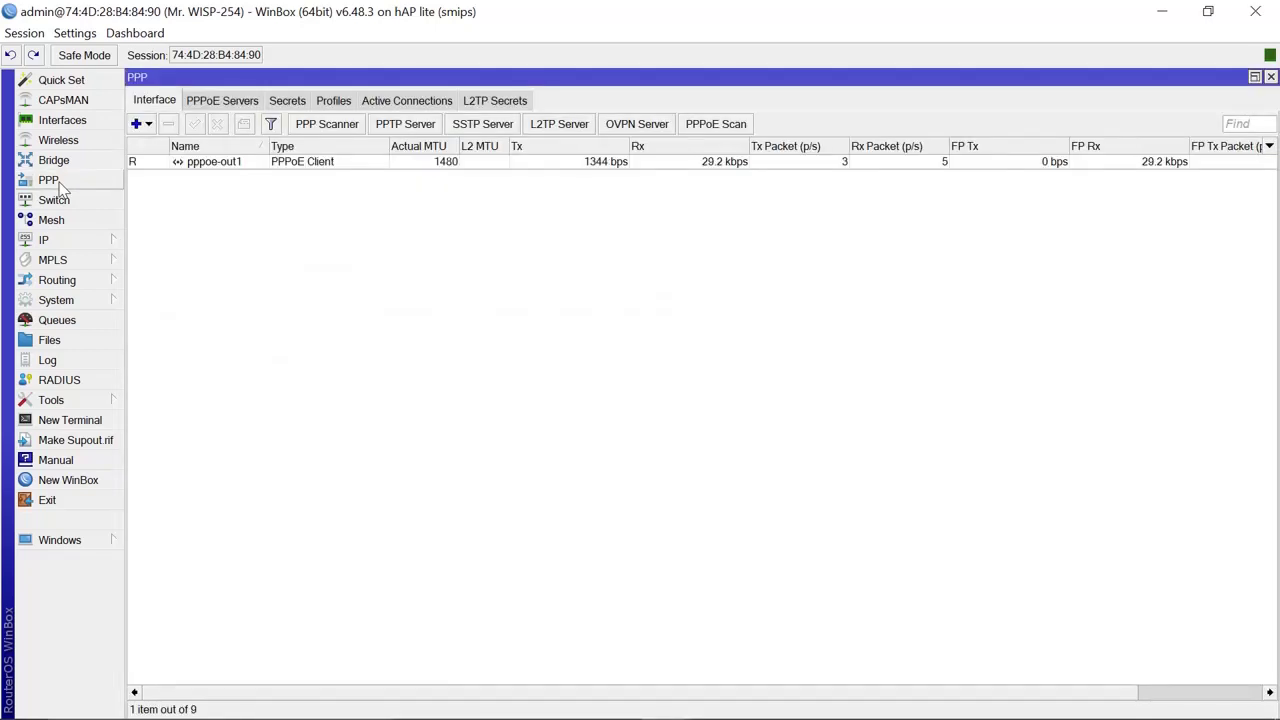
Start a new PPP profile named 'pptp profile'.
{"action": "left_click", "coordinate": [336, 102]}
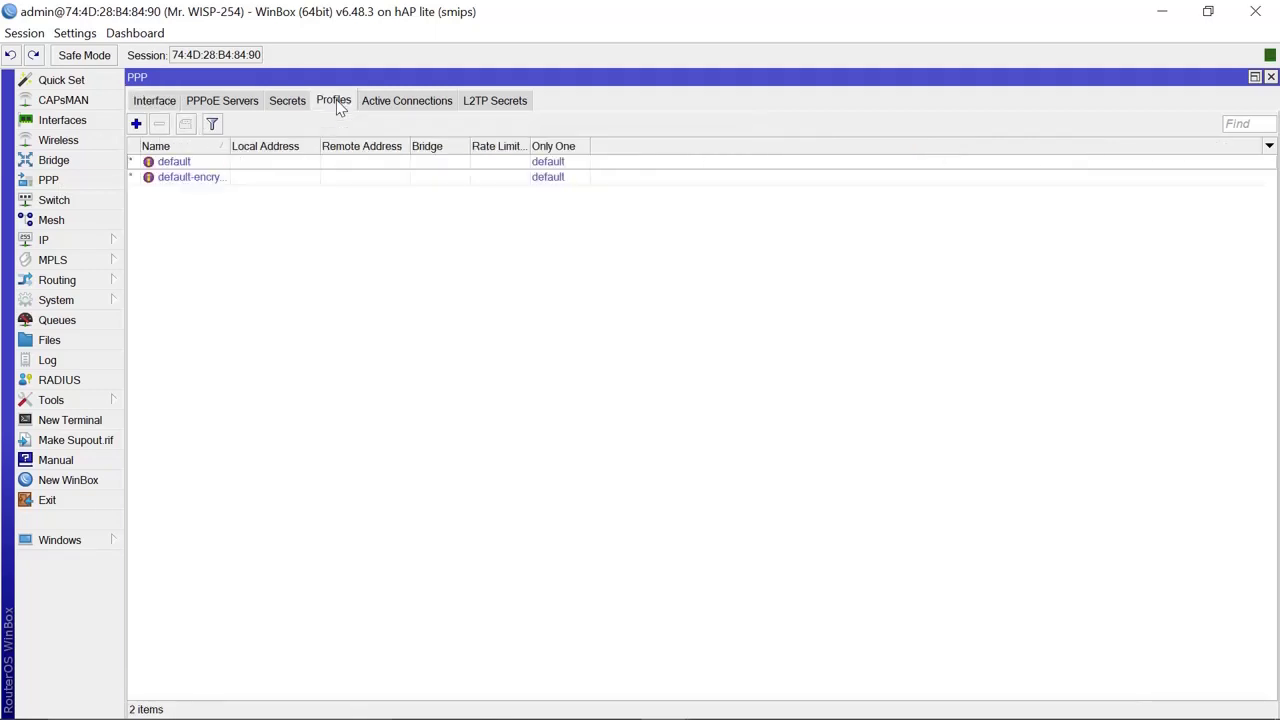
{"action": "left_click", "coordinate": [137, 124]}
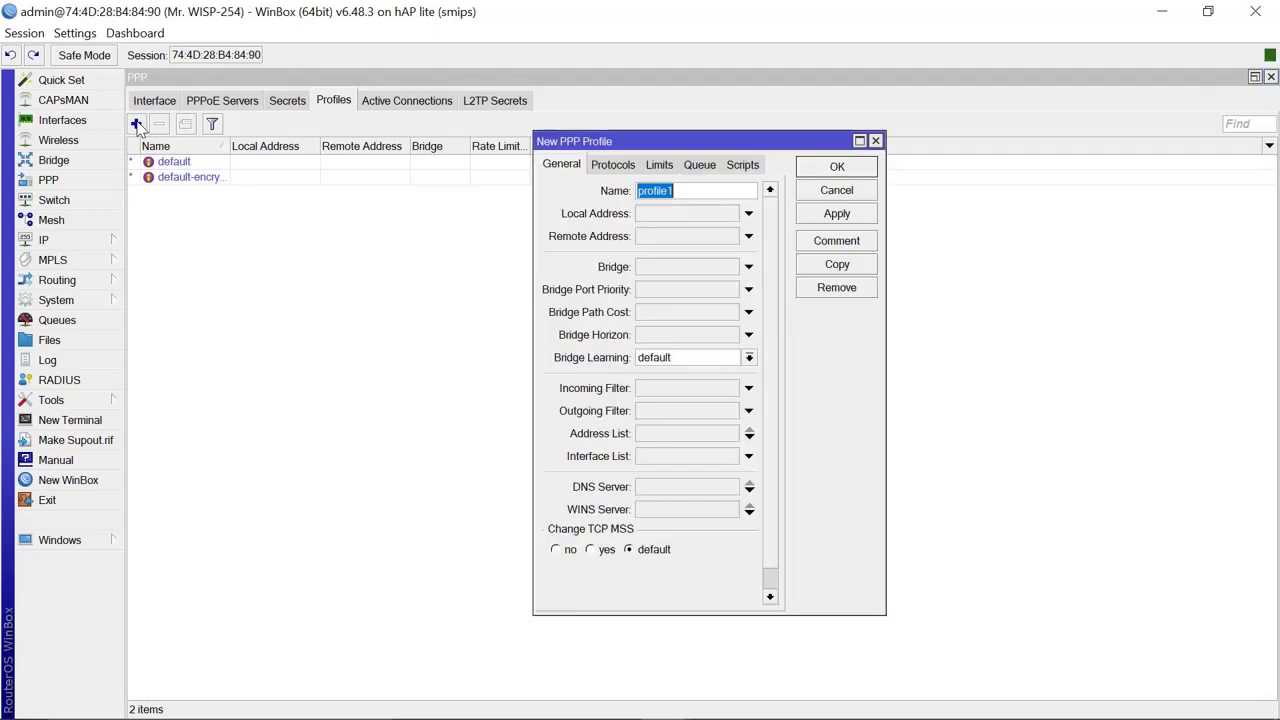
{"action": "left_click", "coordinate": [731, 191]}
{"action": "key", "text": "BackSpace"}
{"action": "key", "text": "Home"}
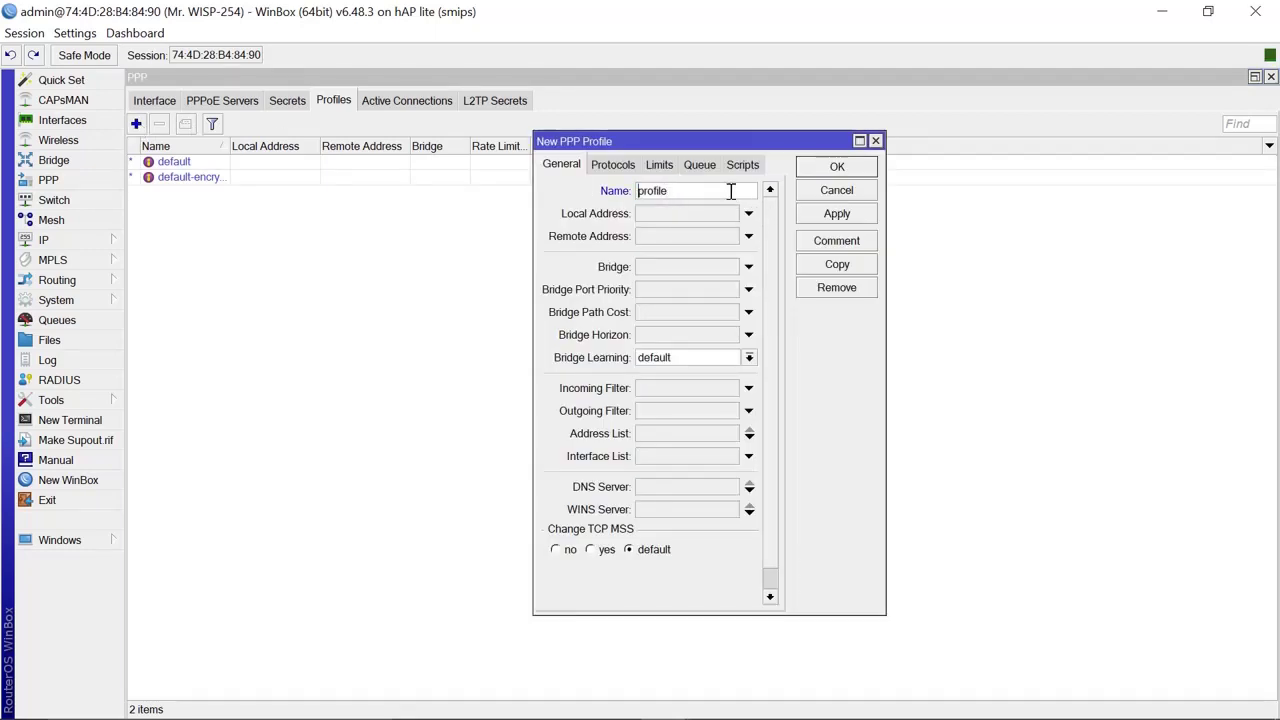
{"action": "type", "text": "pptp"}
Set the profile's local and remote addresses to pptp pool and save it.
{"action": "left_click", "coordinate": [748, 215]}
{"action": "left_click", "coordinate": [731, 214]}
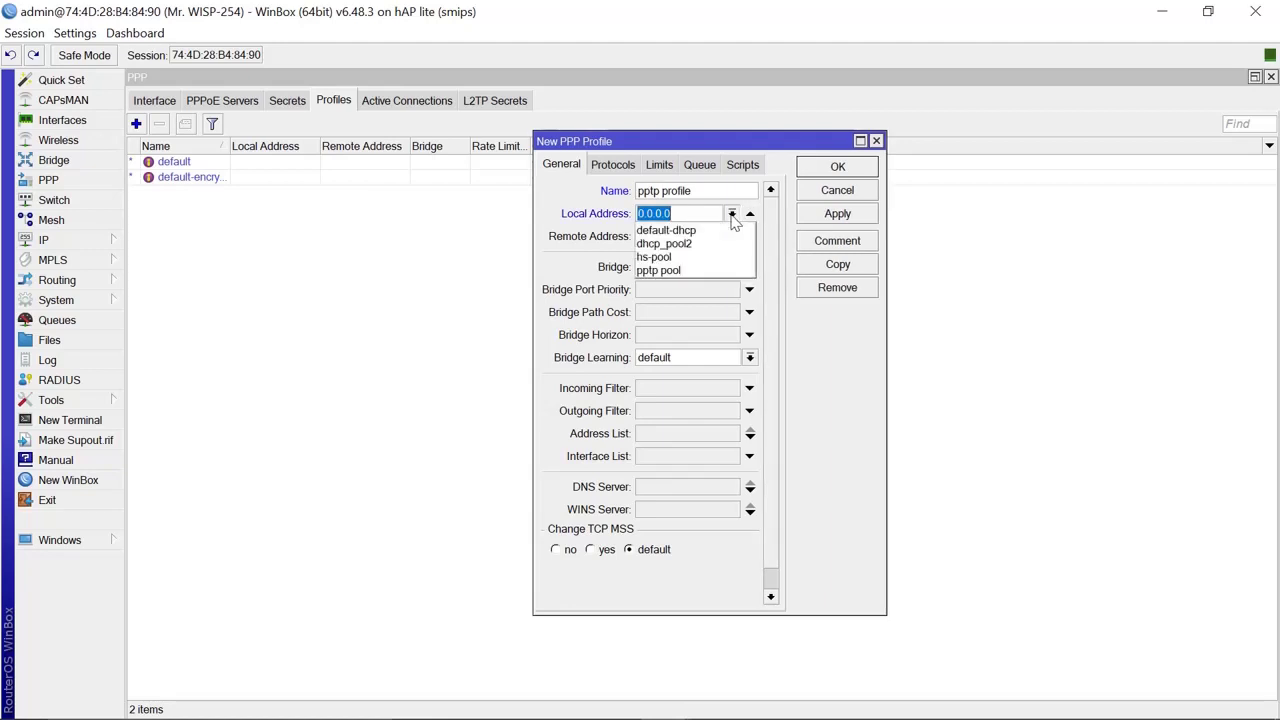
{"action": "left_click", "coordinate": [675, 270]}
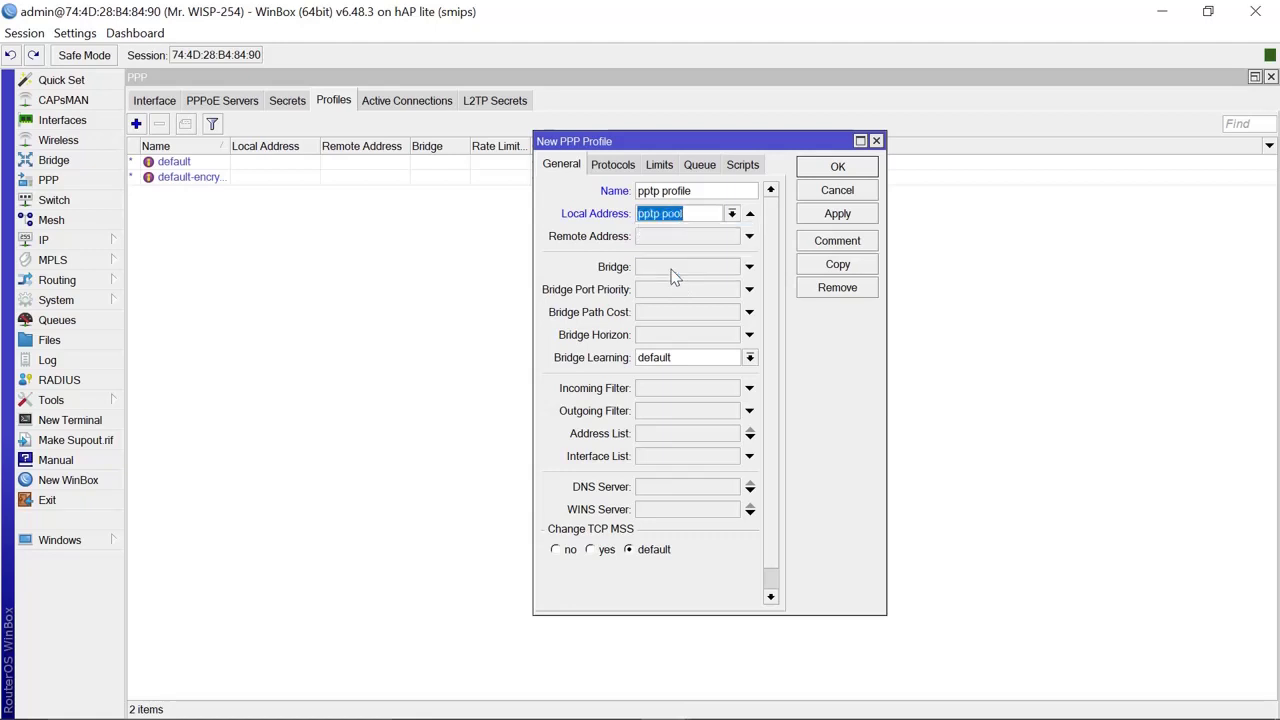
{"action": "left_click", "coordinate": [749, 238]}
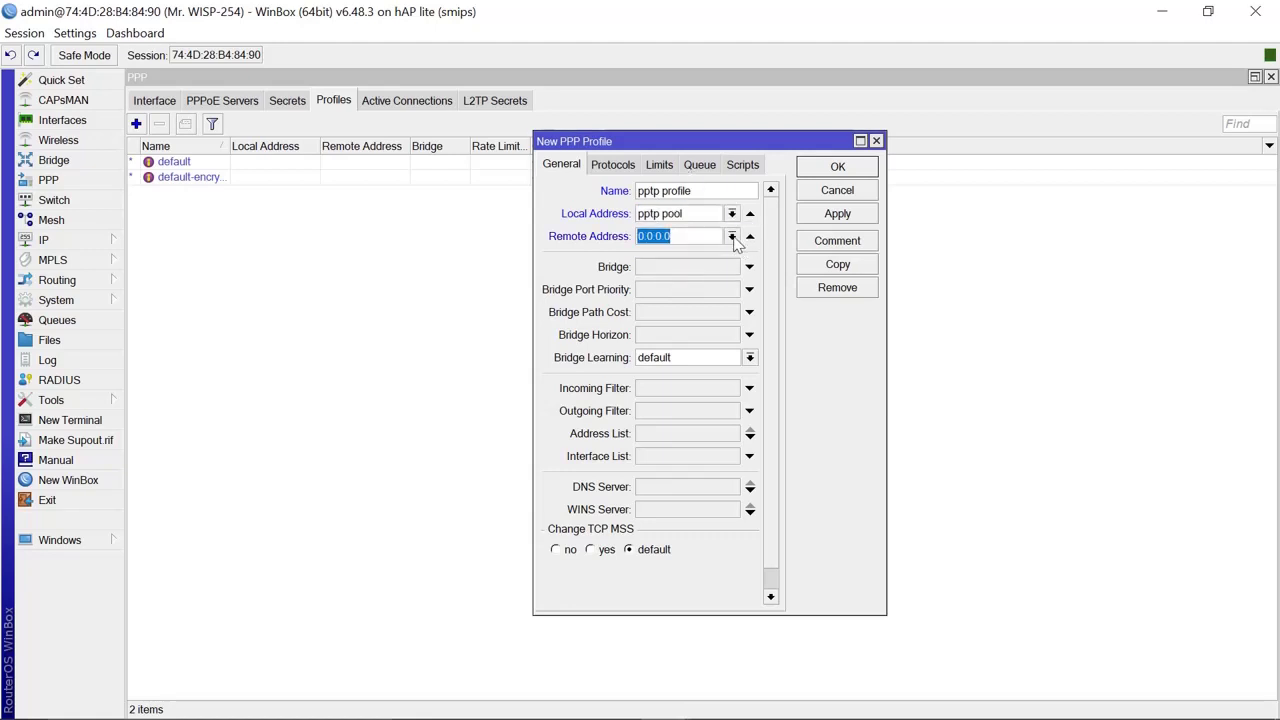
{"action": "left_click", "coordinate": [733, 237]}
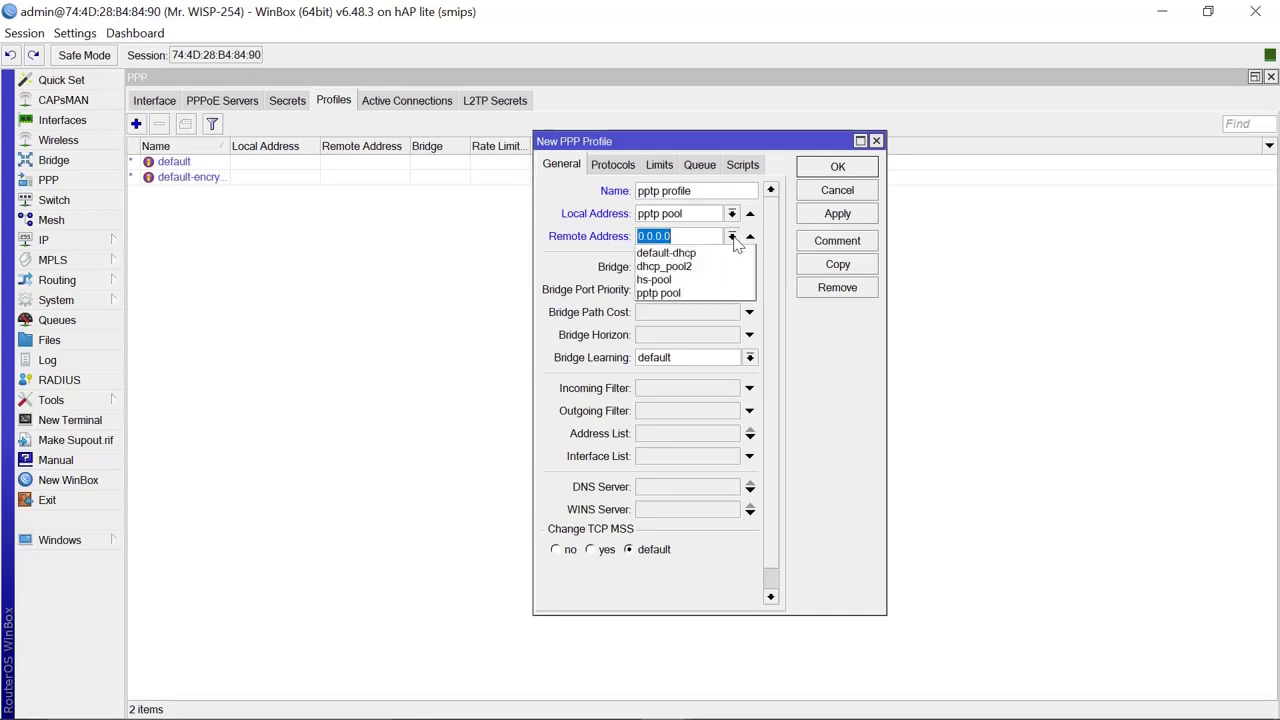
{"action": "left_click", "coordinate": [687, 293]}
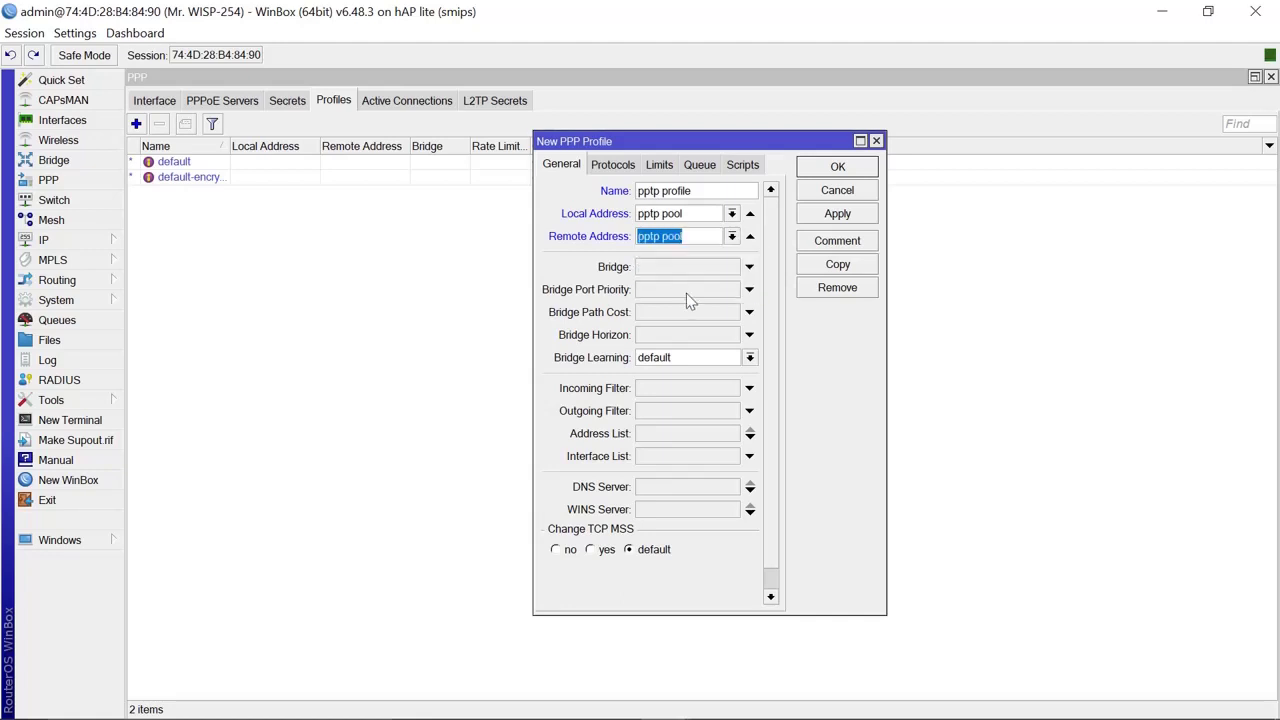
{"action": "left_click", "coordinate": [836, 214]}
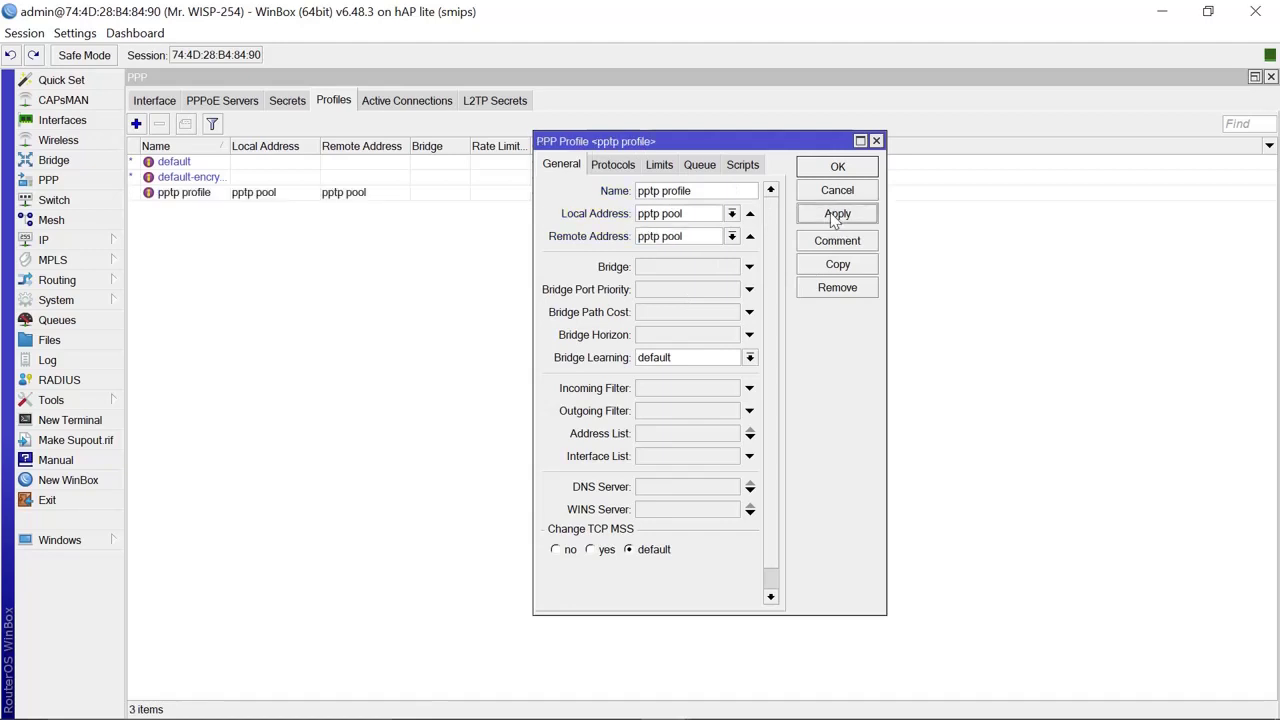
{"action": "left_click", "coordinate": [840, 168]}
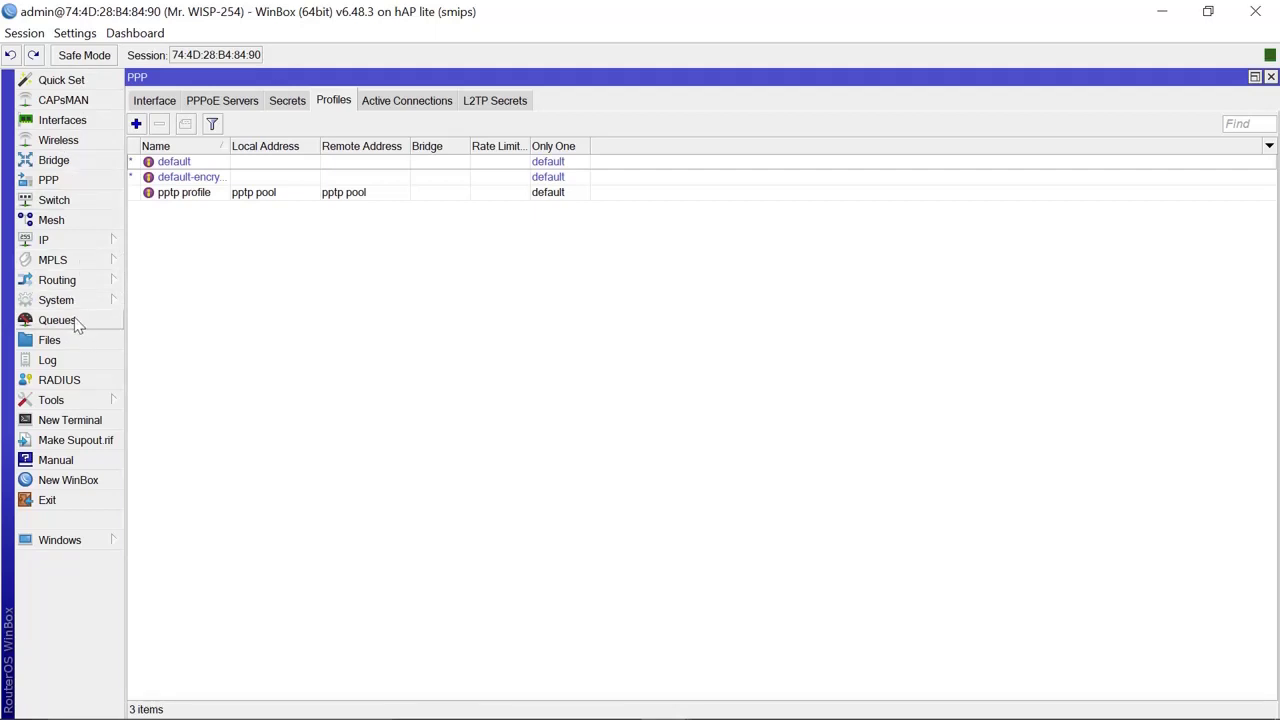
Start a new firewall filter rule on the input chain.
{"action": "left_click", "coordinate": [57, 246]}
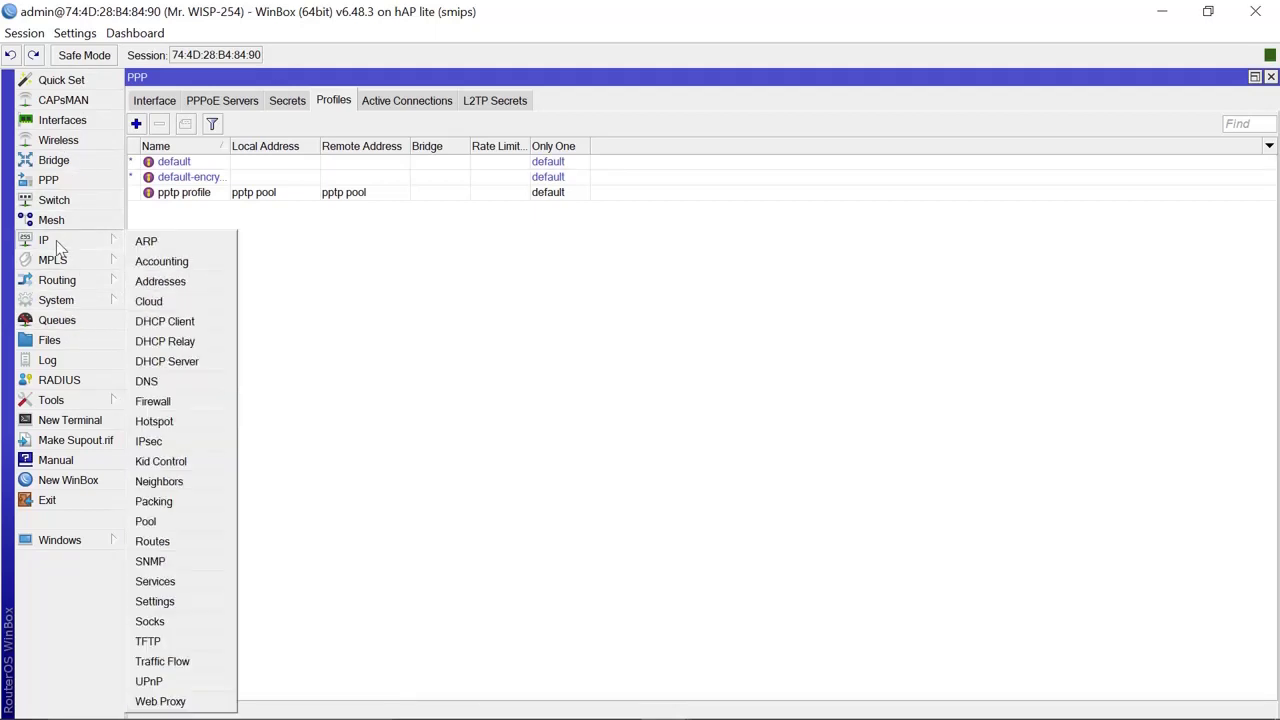
{"action": "left_click", "coordinate": [169, 405]}
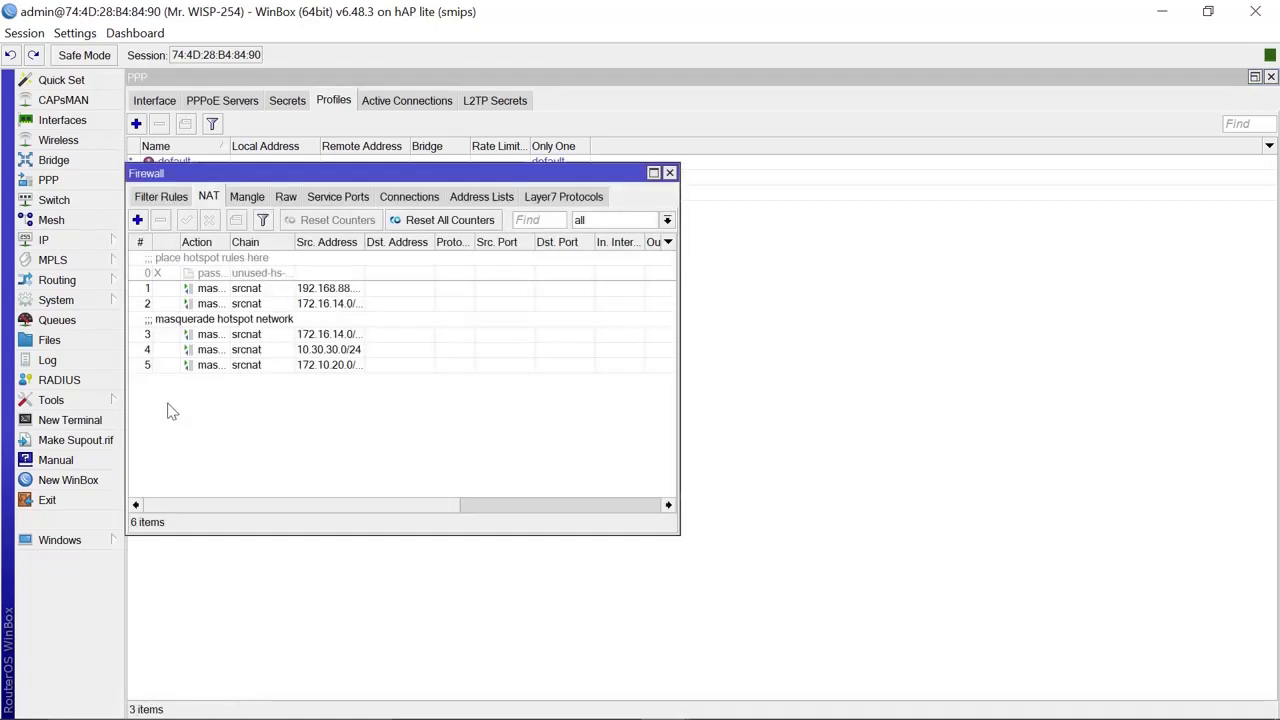
{"action": "left_click", "coordinate": [162, 196]}
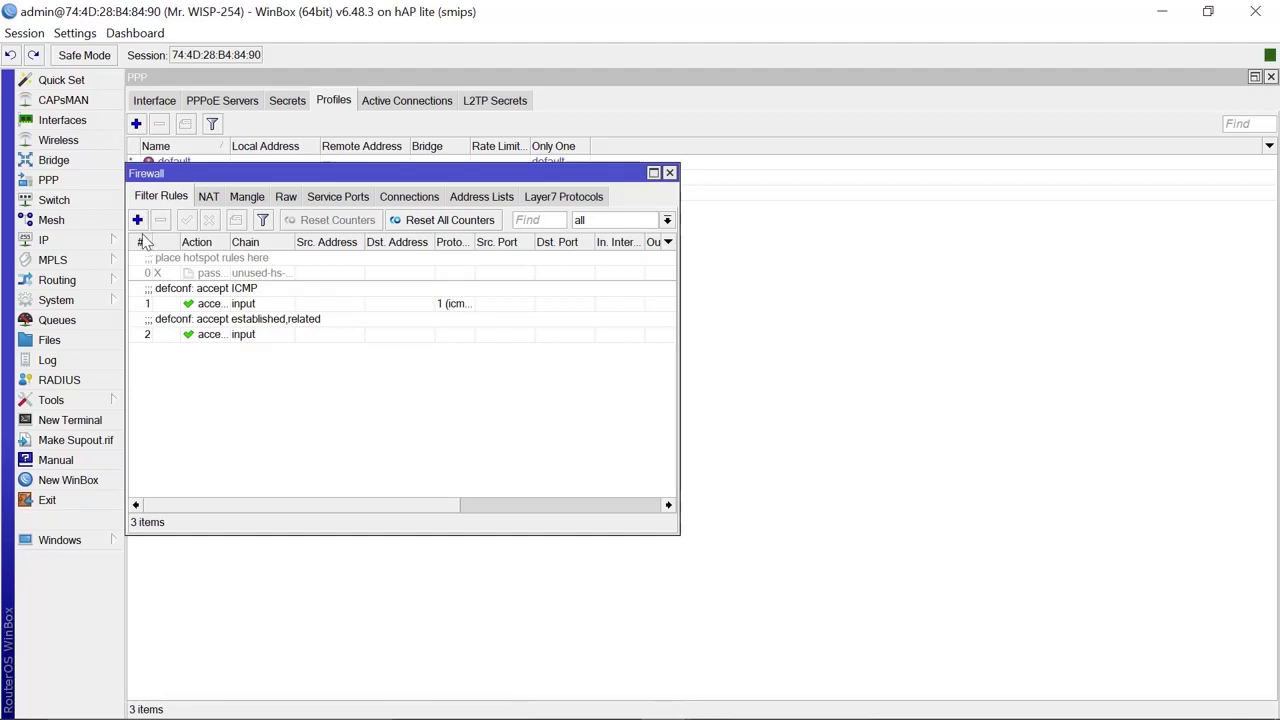
{"action": "left_click", "coordinate": [137, 221]}
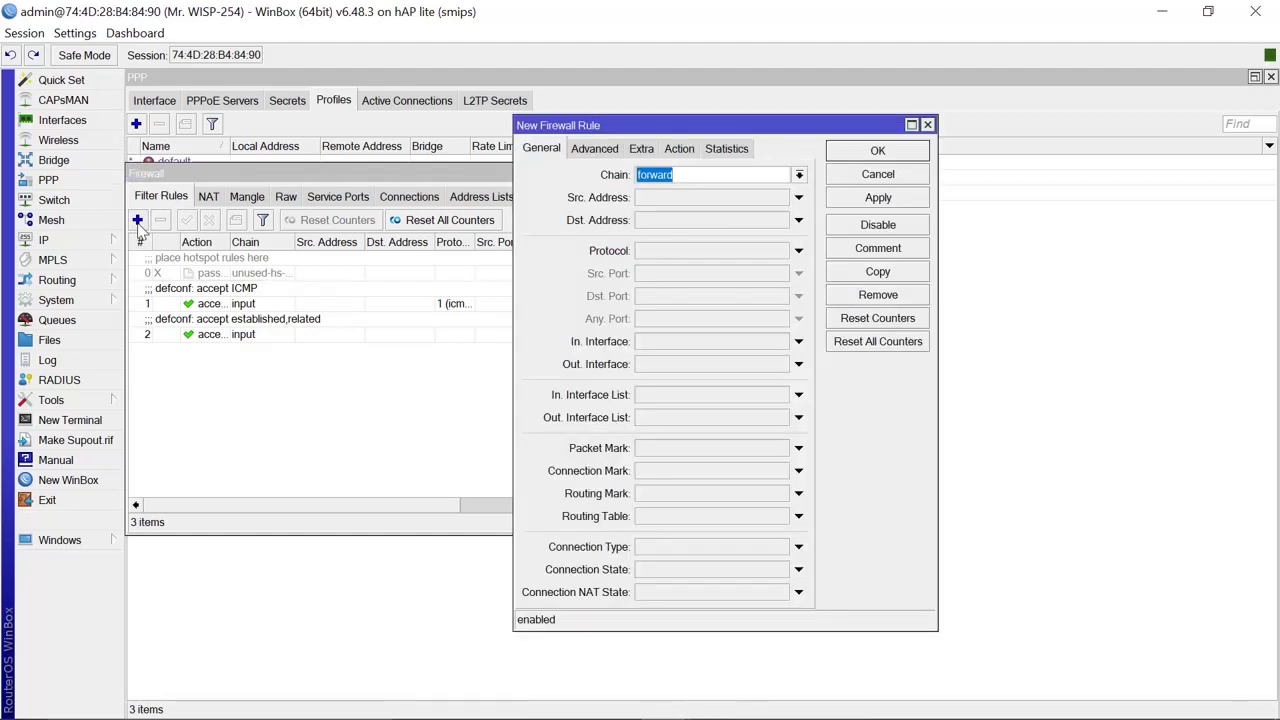
{"action": "left_click", "coordinate": [799, 175]}
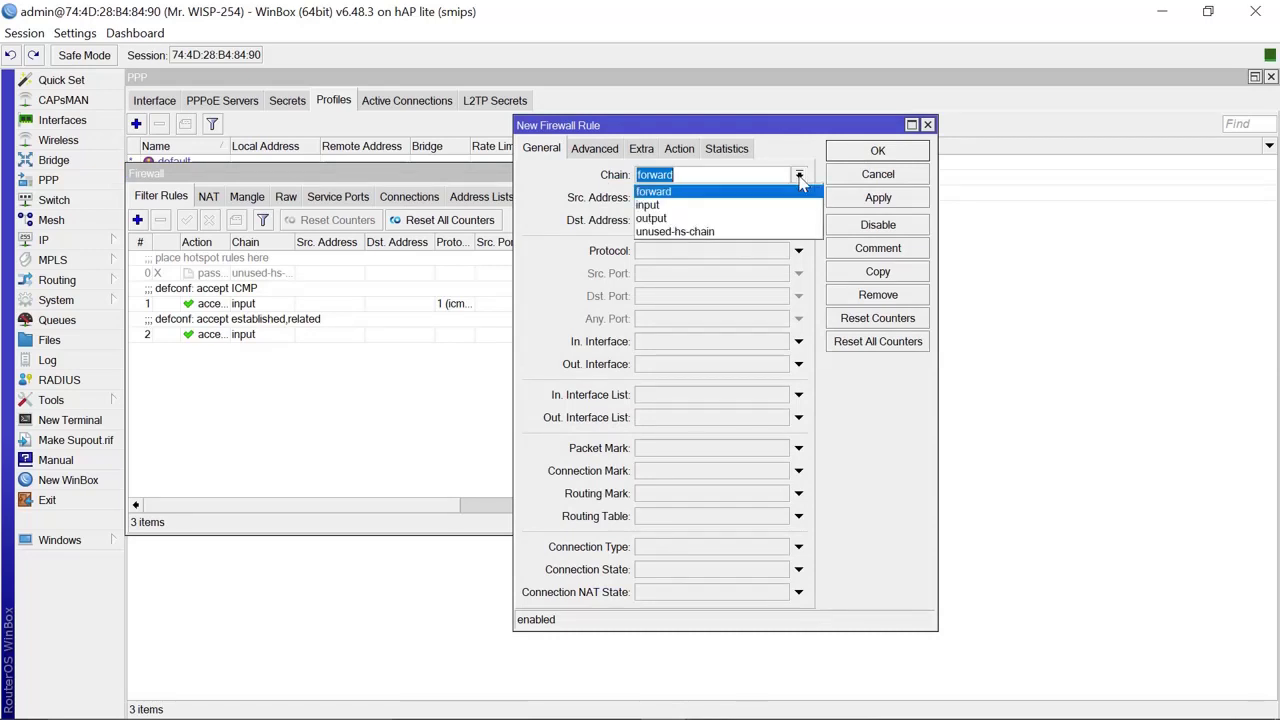
{"action": "left_click", "coordinate": [714, 202]}
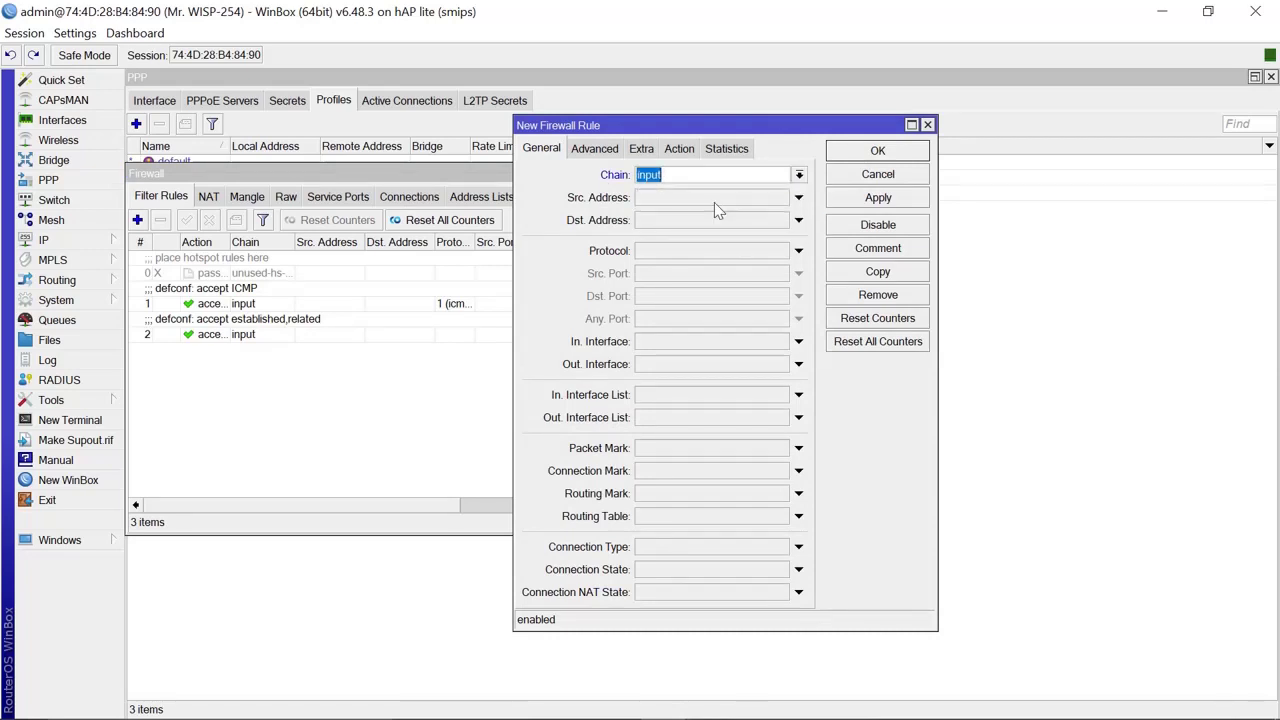
Make the rule match protocol gre arriving on ether1 and save it.
{"action": "left_click", "coordinate": [799, 252]}
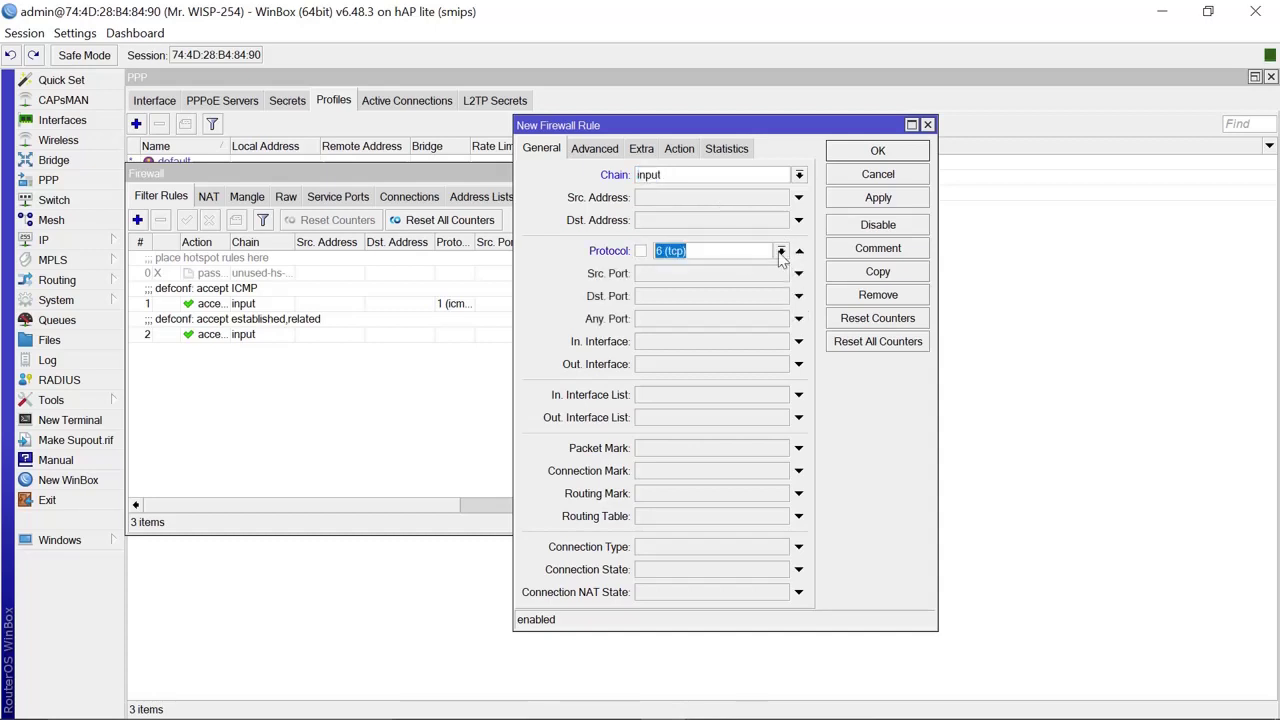
{"action": "left_click", "coordinate": [781, 251]}
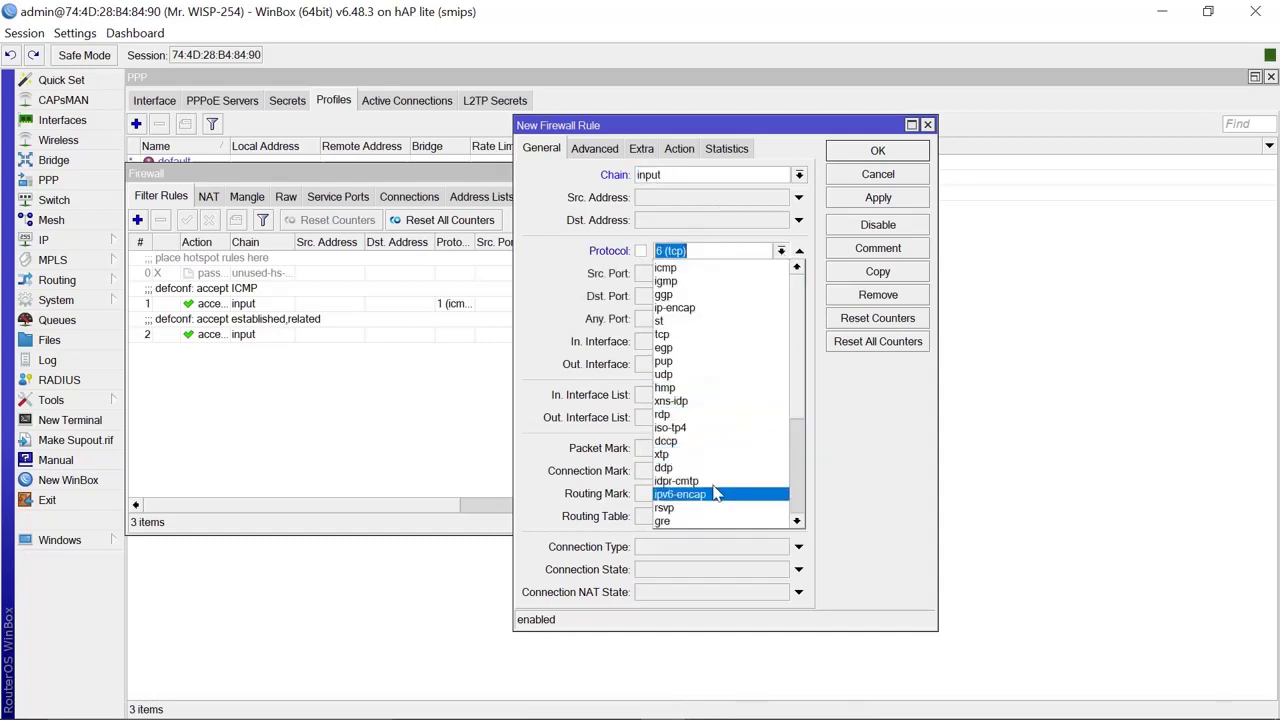
{"action": "left_click", "coordinate": [713, 521]}
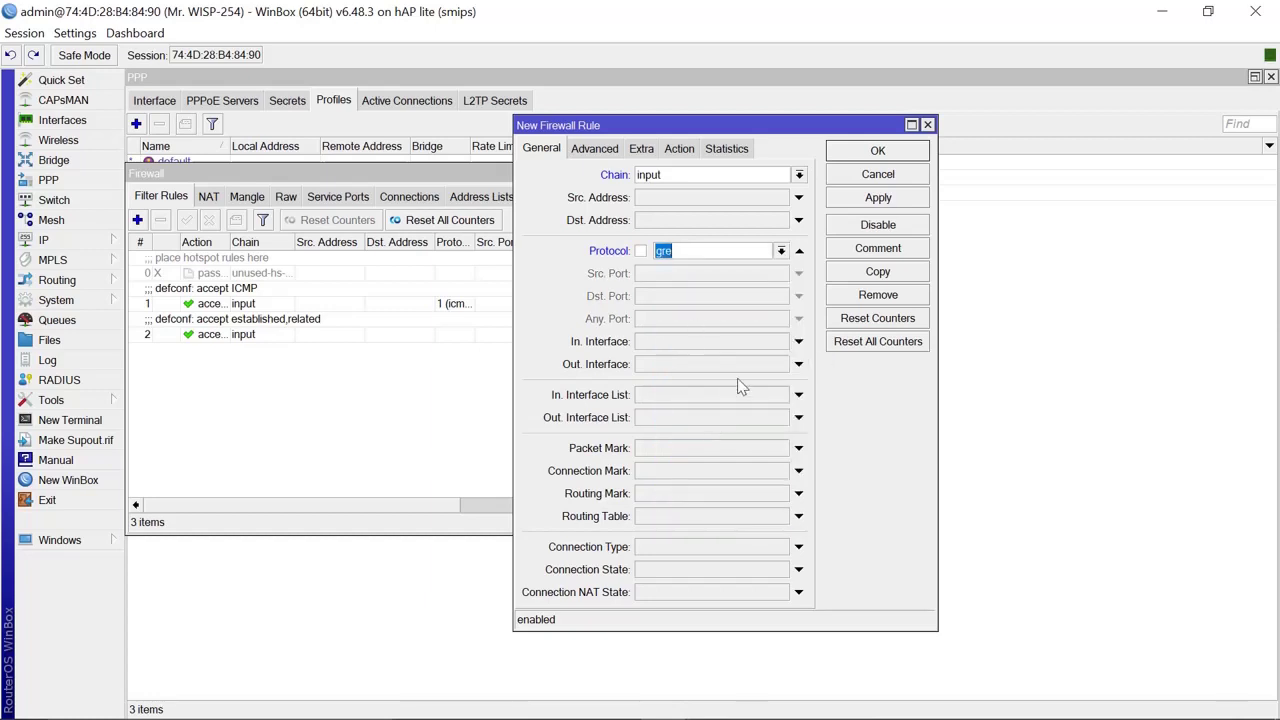
{"action": "left_click", "coordinate": [799, 342]}
{"action": "left_click", "coordinate": [781, 342]}
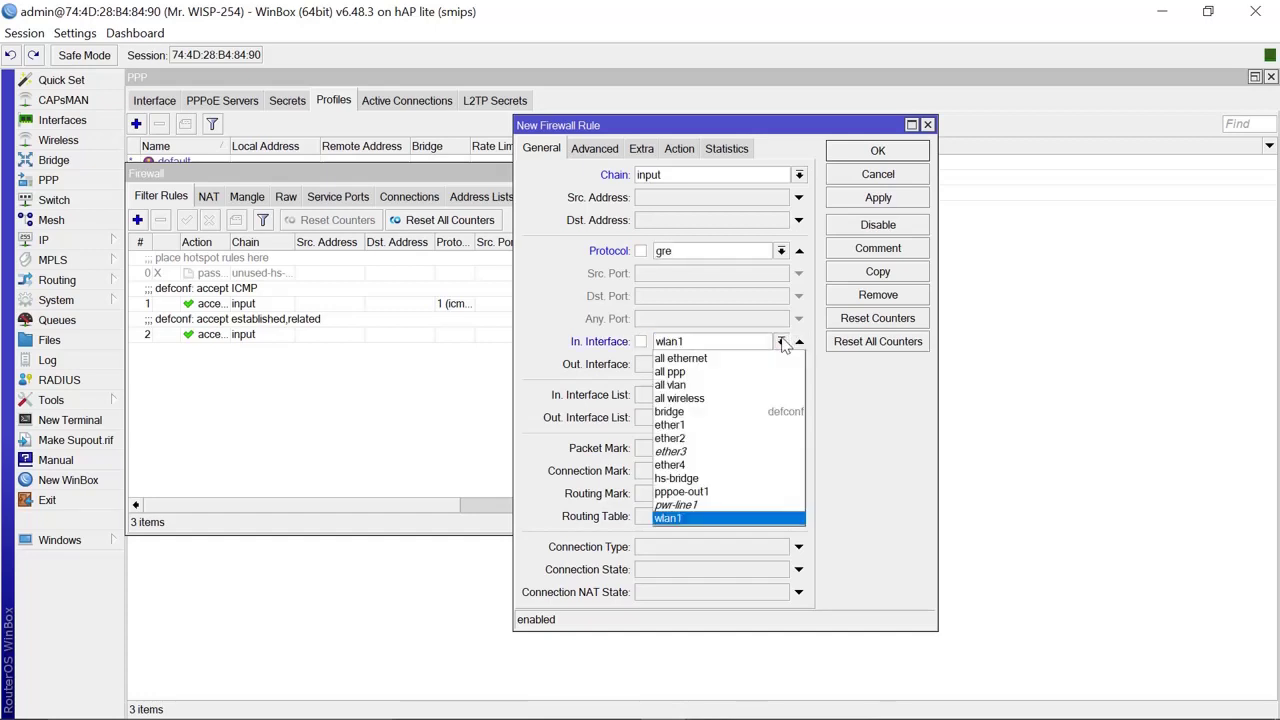
{"action": "left_click", "coordinate": [720, 428]}
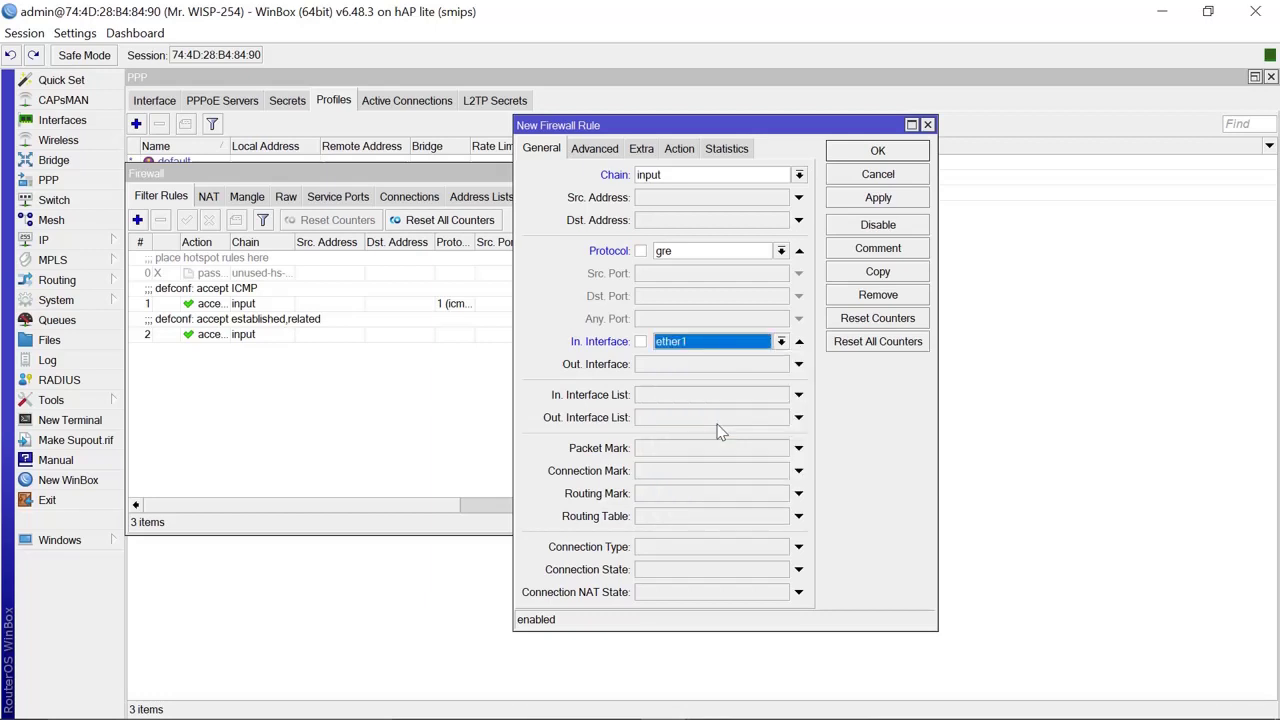
{"action": "left_click", "coordinate": [877, 200]}
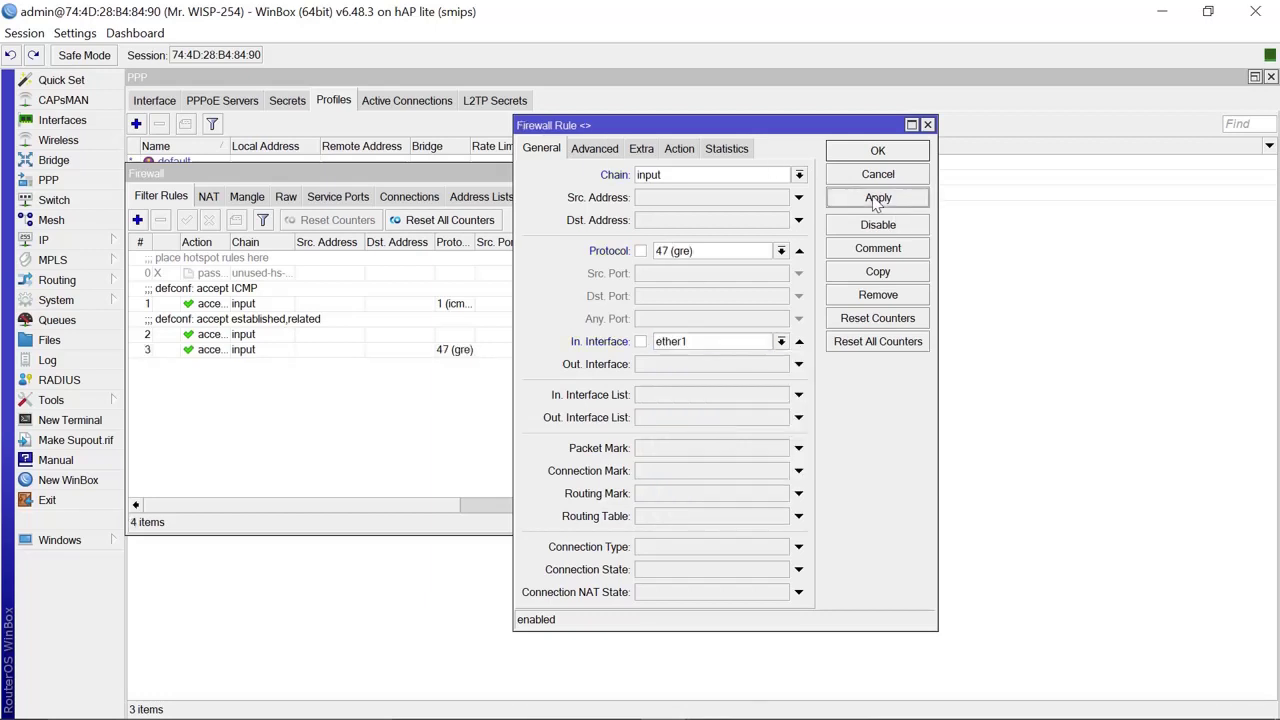
{"action": "left_click", "coordinate": [878, 152]}
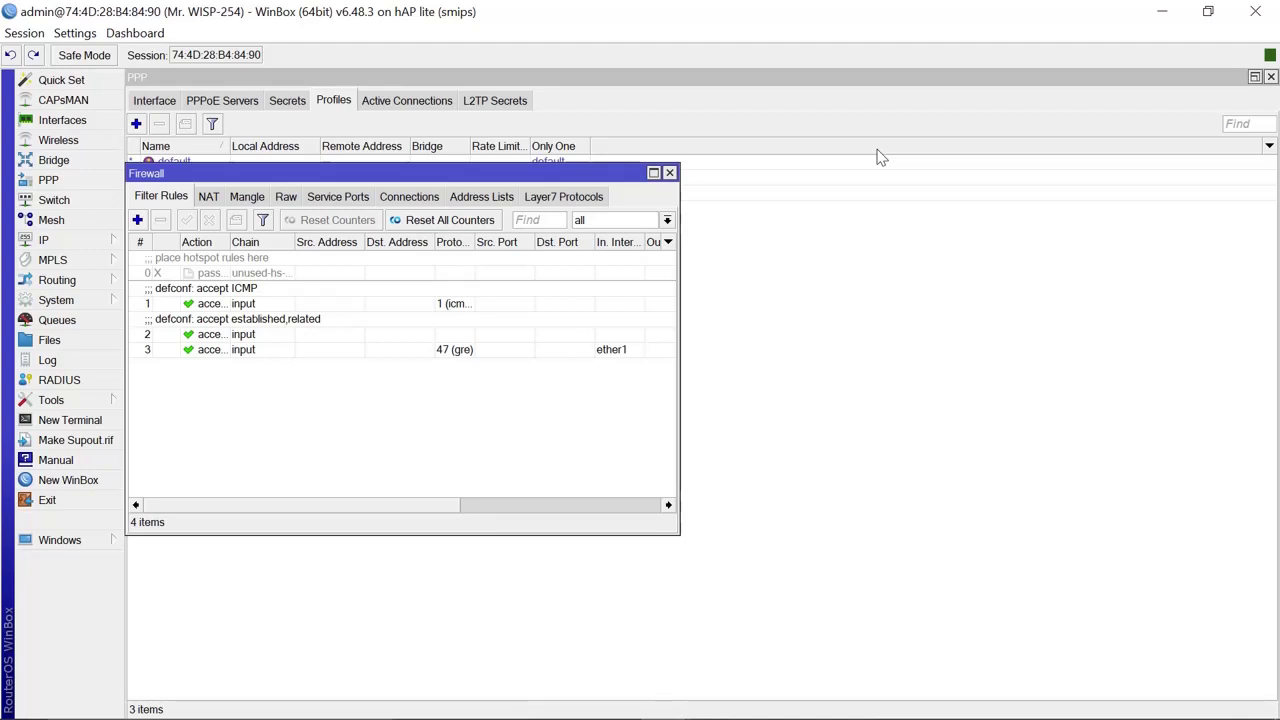
Start another input-chain filter rule matching tcp destination port 1723.
{"action": "left_click", "coordinate": [138, 220]}
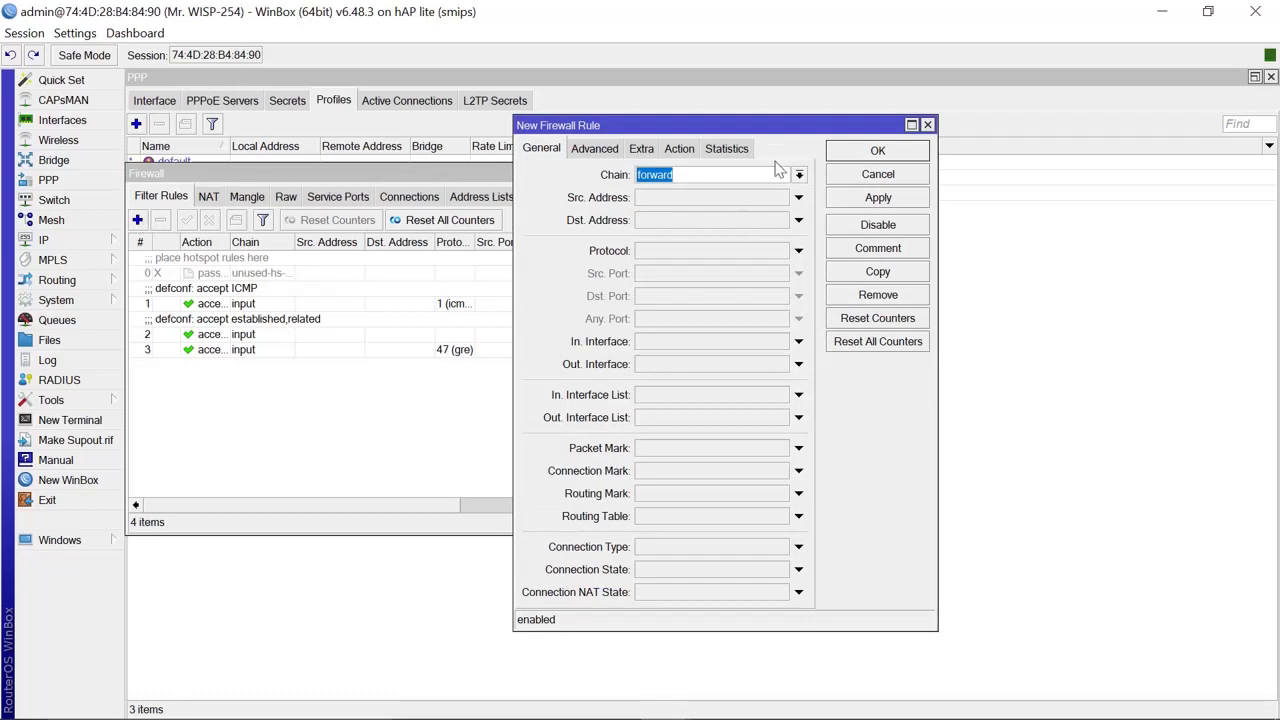
{"action": "left_click", "coordinate": [799, 176]}
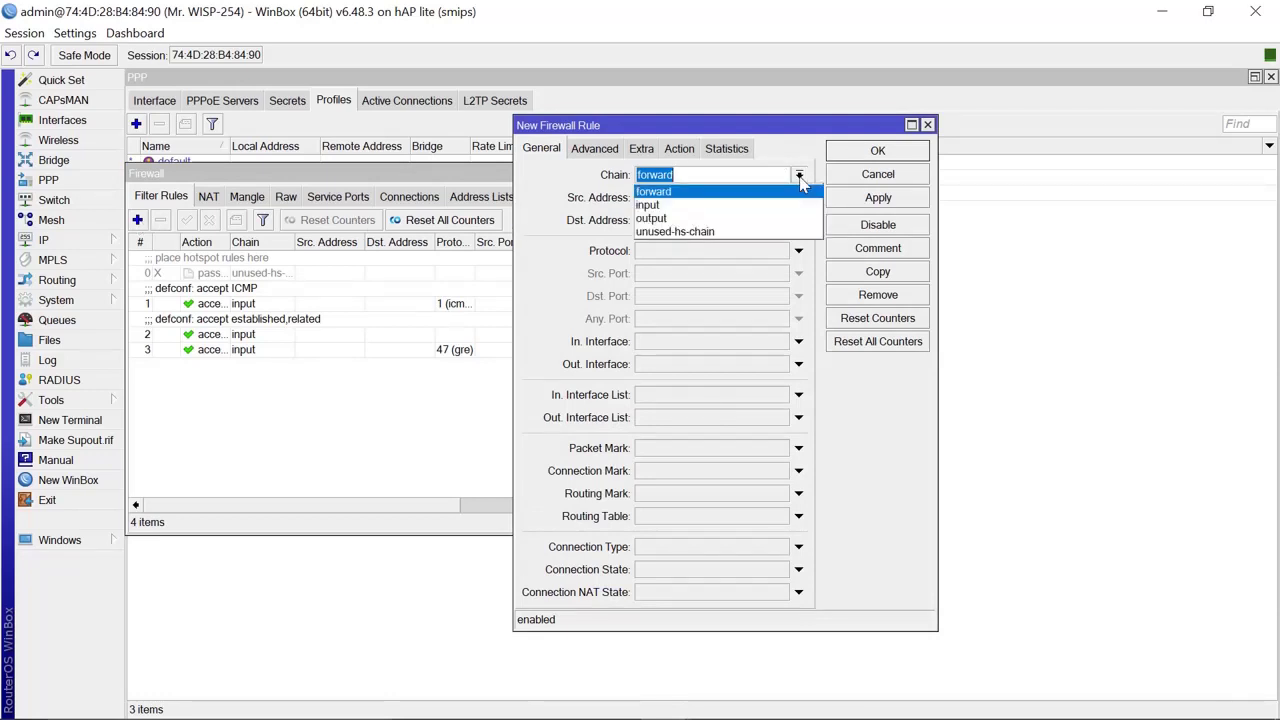
{"action": "left_click", "coordinate": [721, 206]}
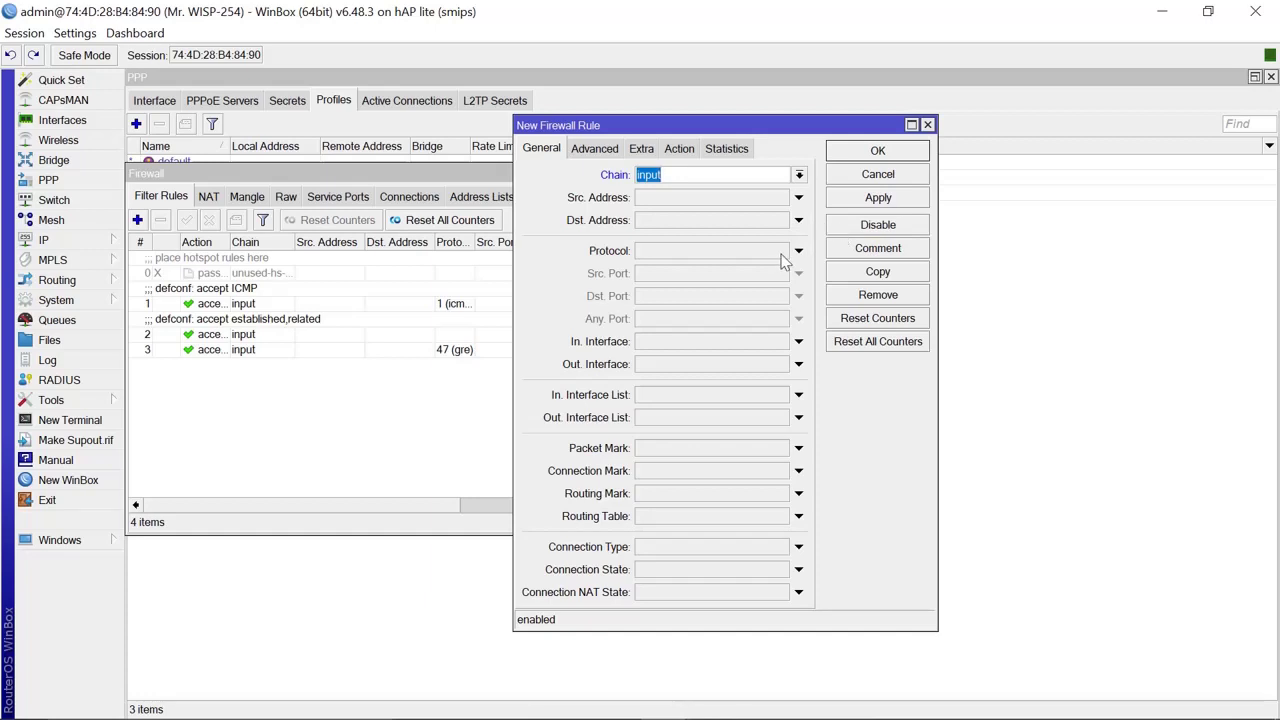
{"action": "left_click", "coordinate": [798, 250]}
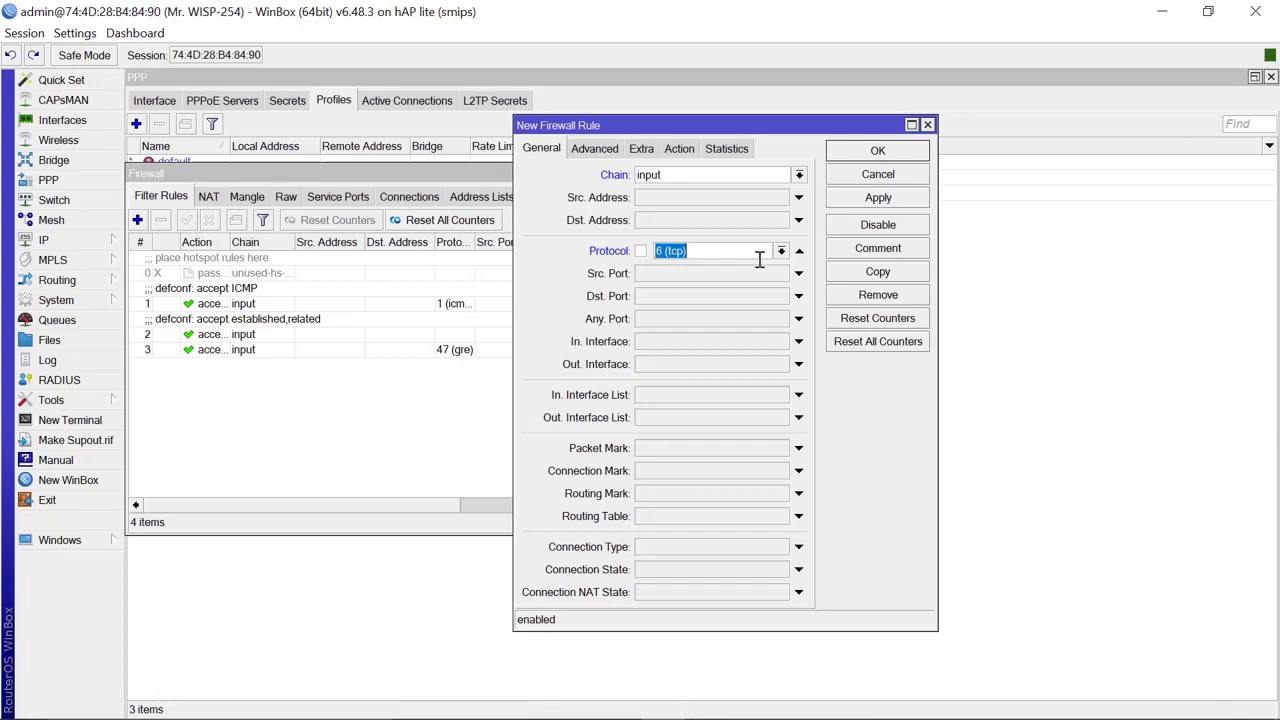
{"action": "left_click", "coordinate": [673, 298]}
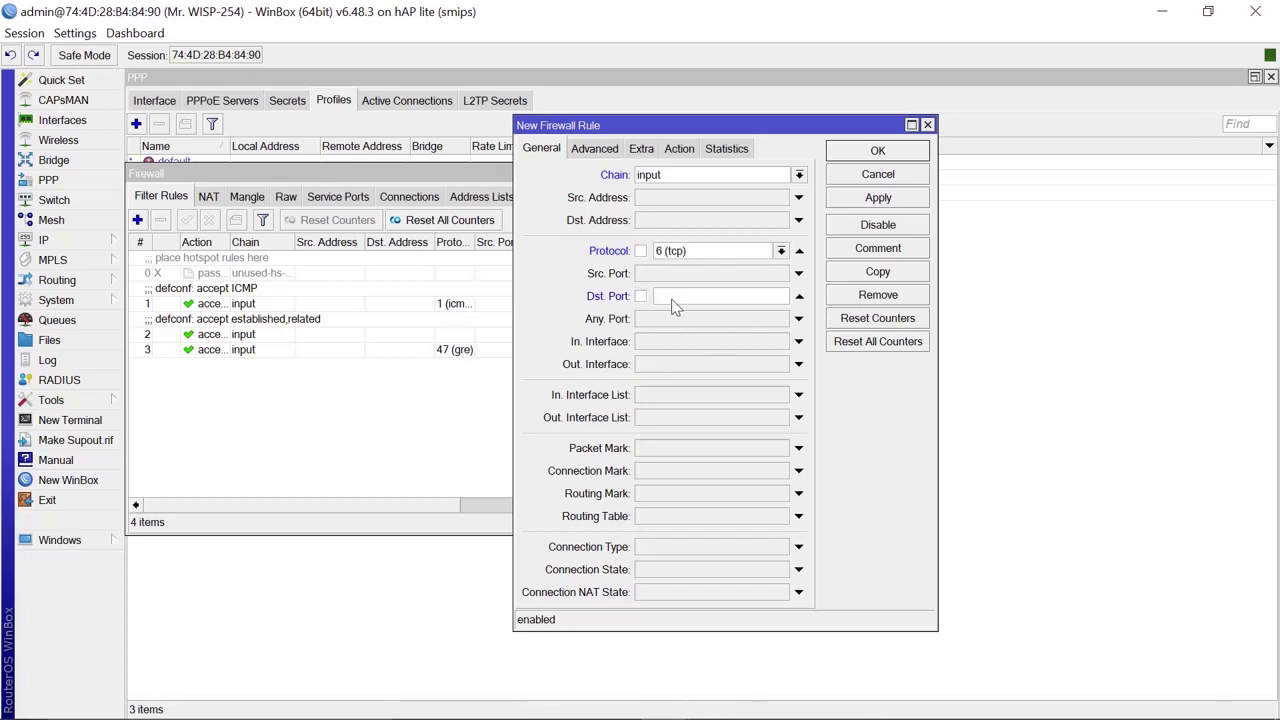
{"action": "type", "text": "1723"}
Restrict the rule to in-interface ether1, save it, and close Firewall.
{"action": "left_click", "coordinate": [799, 342]}
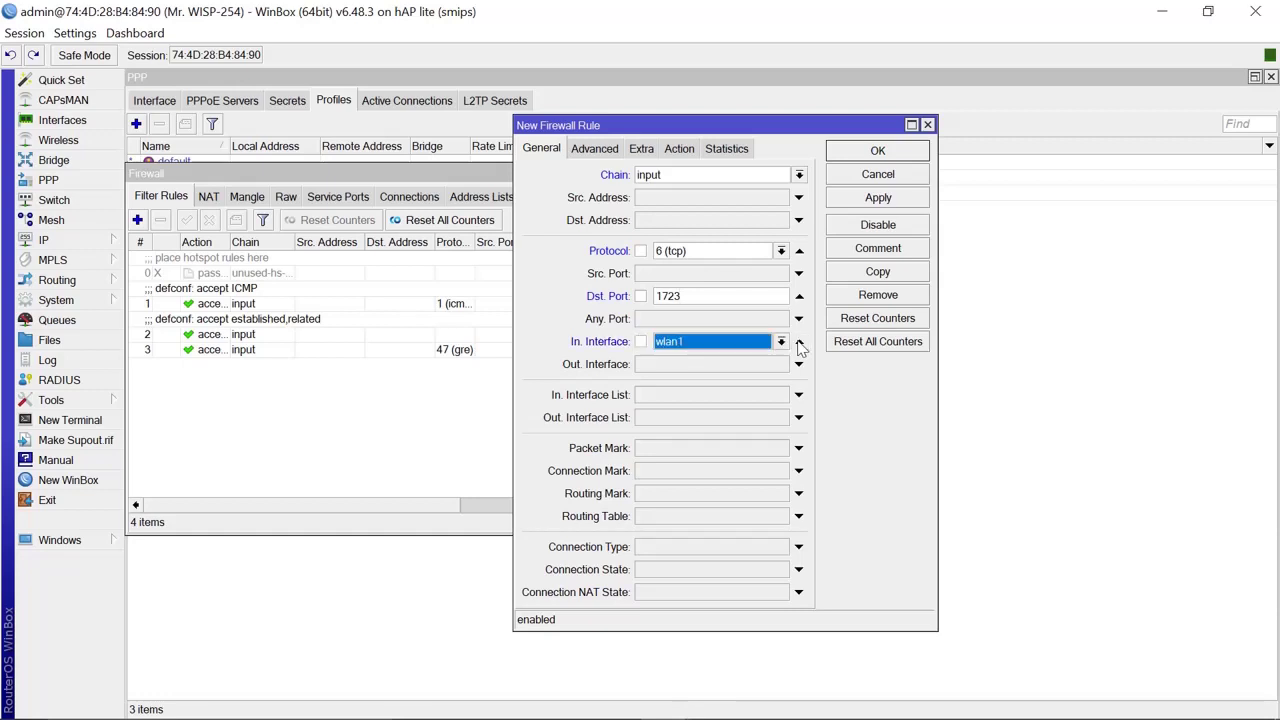
{"action": "left_click", "coordinate": [782, 342]}
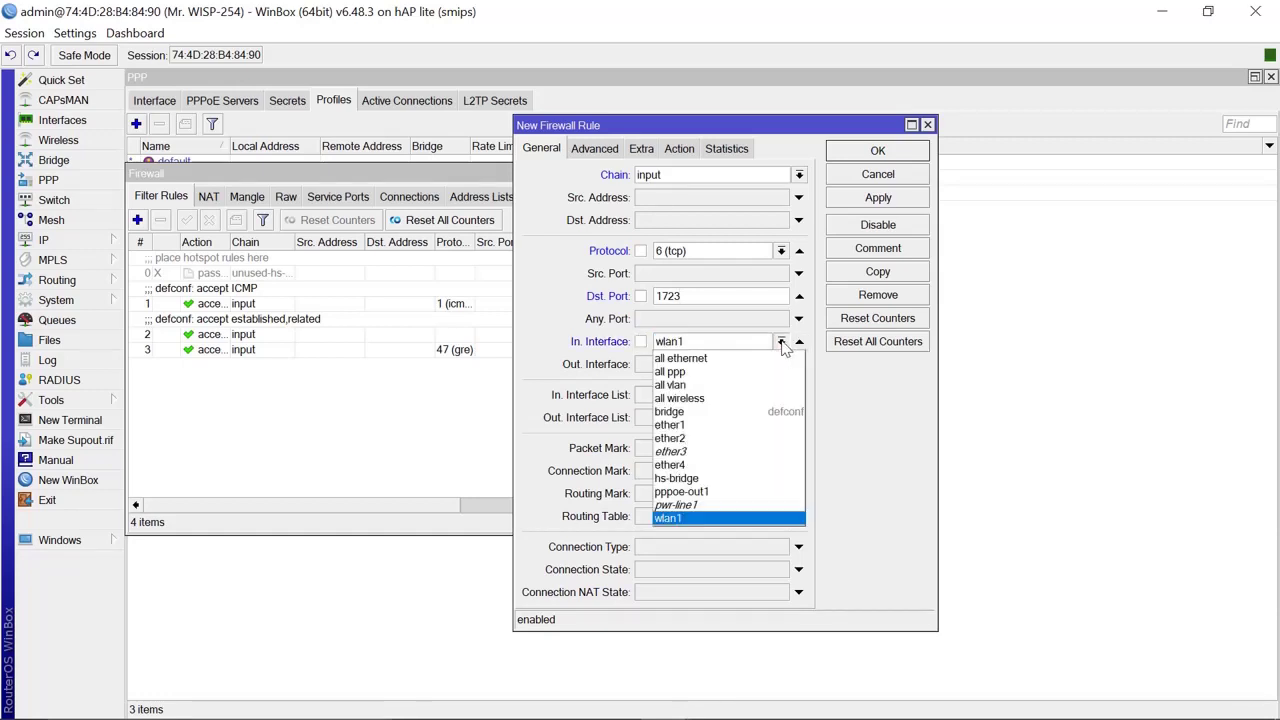
{"action": "left_click", "coordinate": [703, 425]}
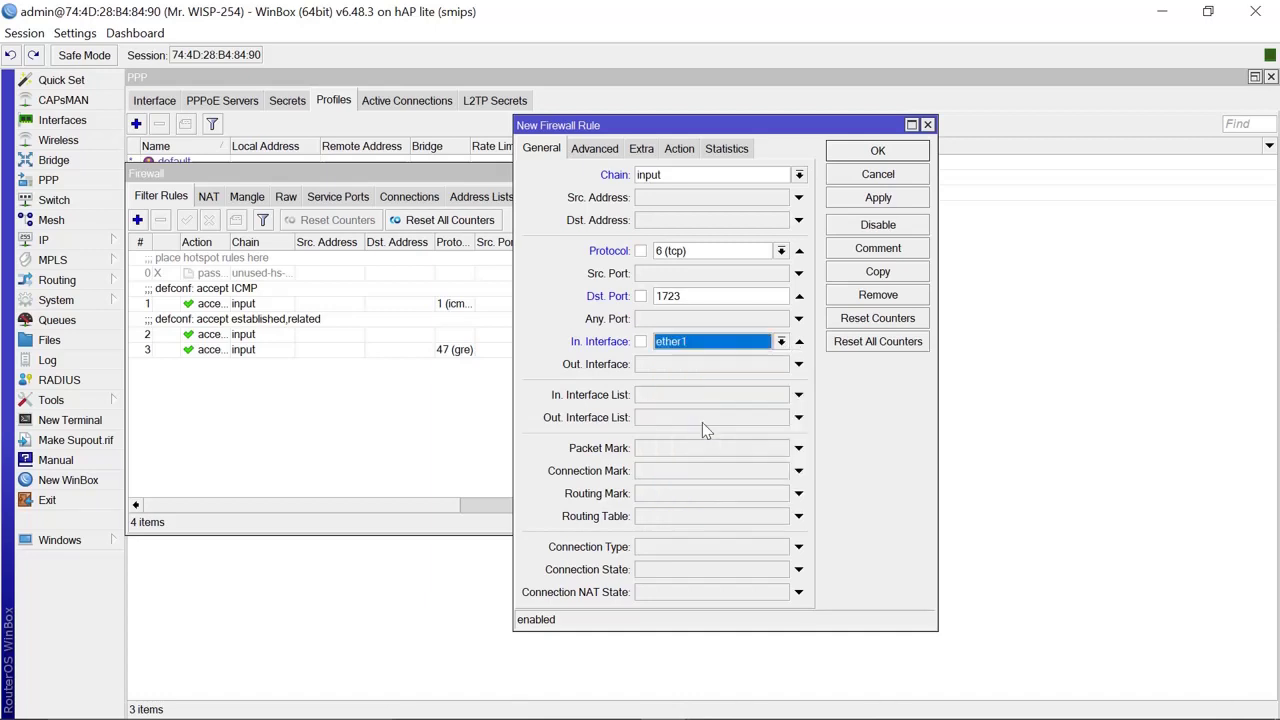
{"action": "left_click", "coordinate": [878, 199]}
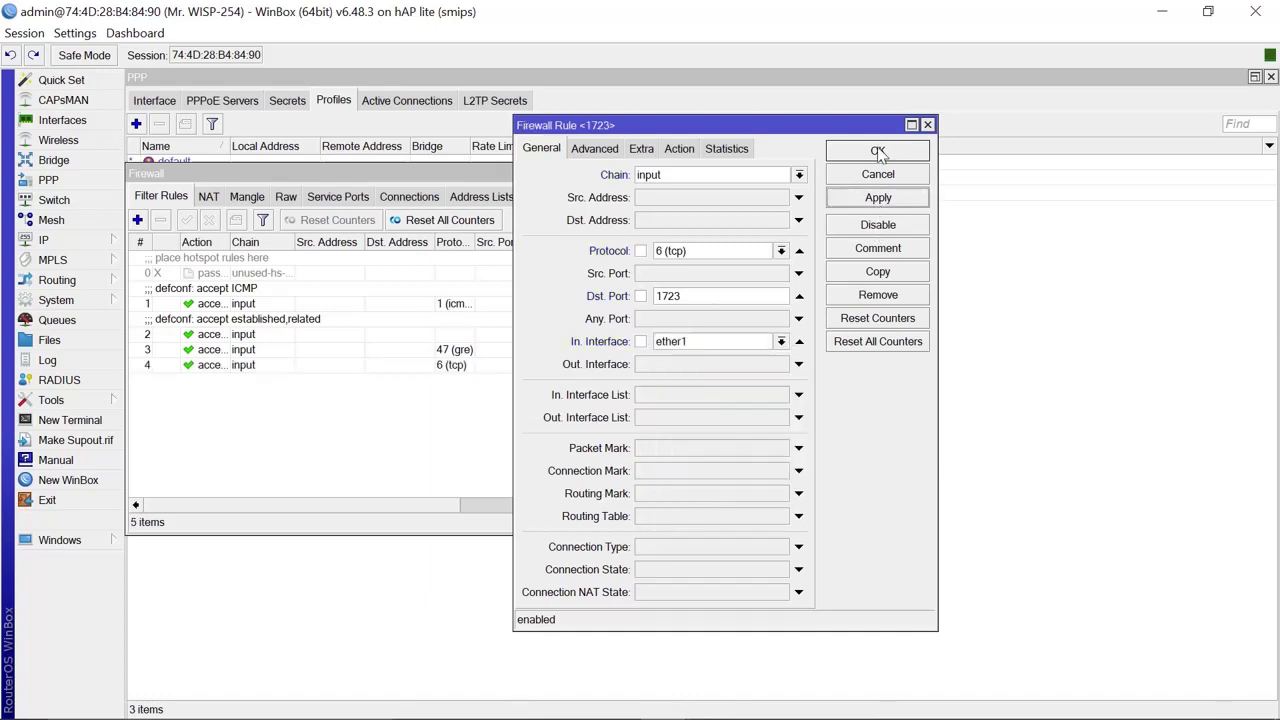
{"action": "left_click", "coordinate": [880, 152]}
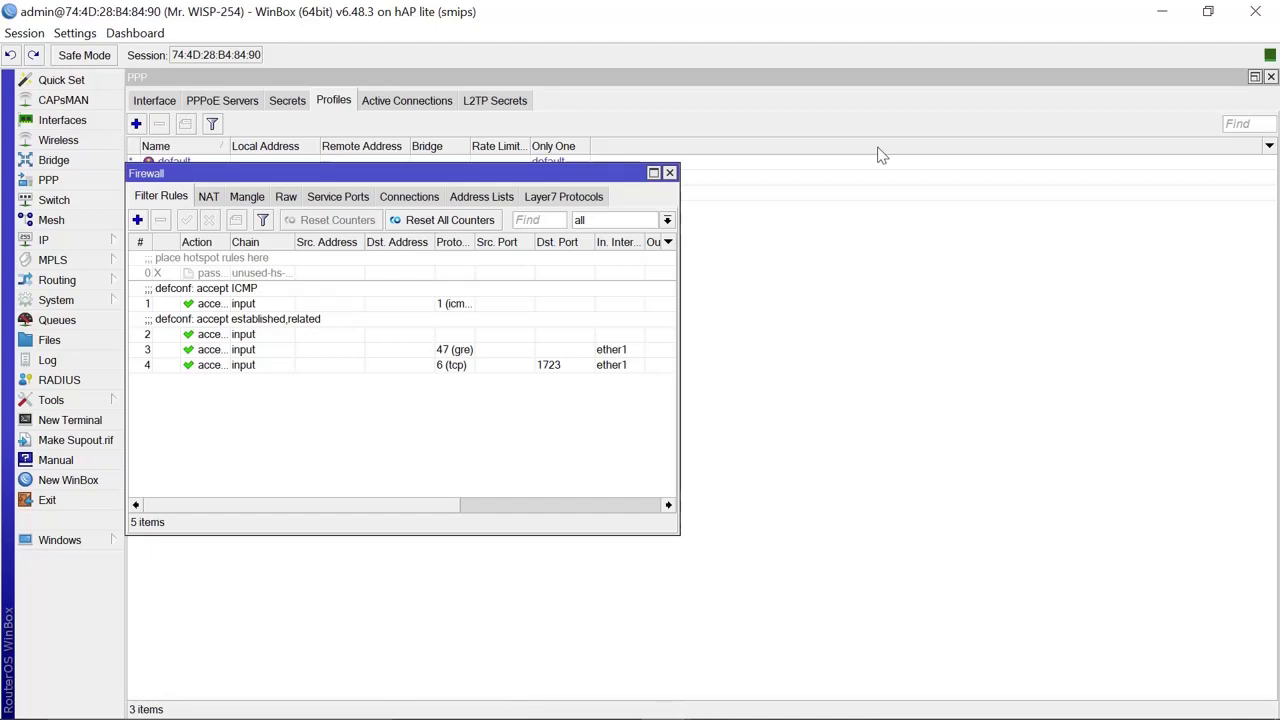
{"action": "left_click", "coordinate": [670, 174]}
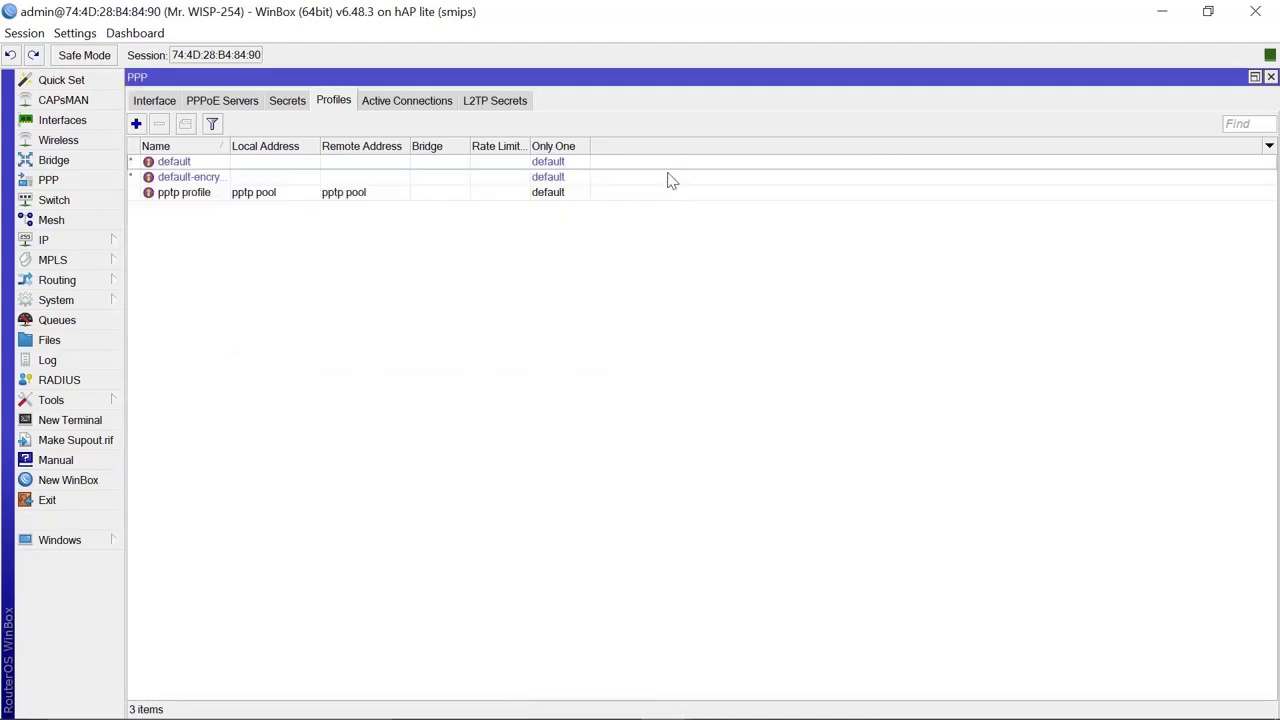
Create a new PPP secret with the user's name and password.
{"action": "left_click", "coordinate": [288, 102]}
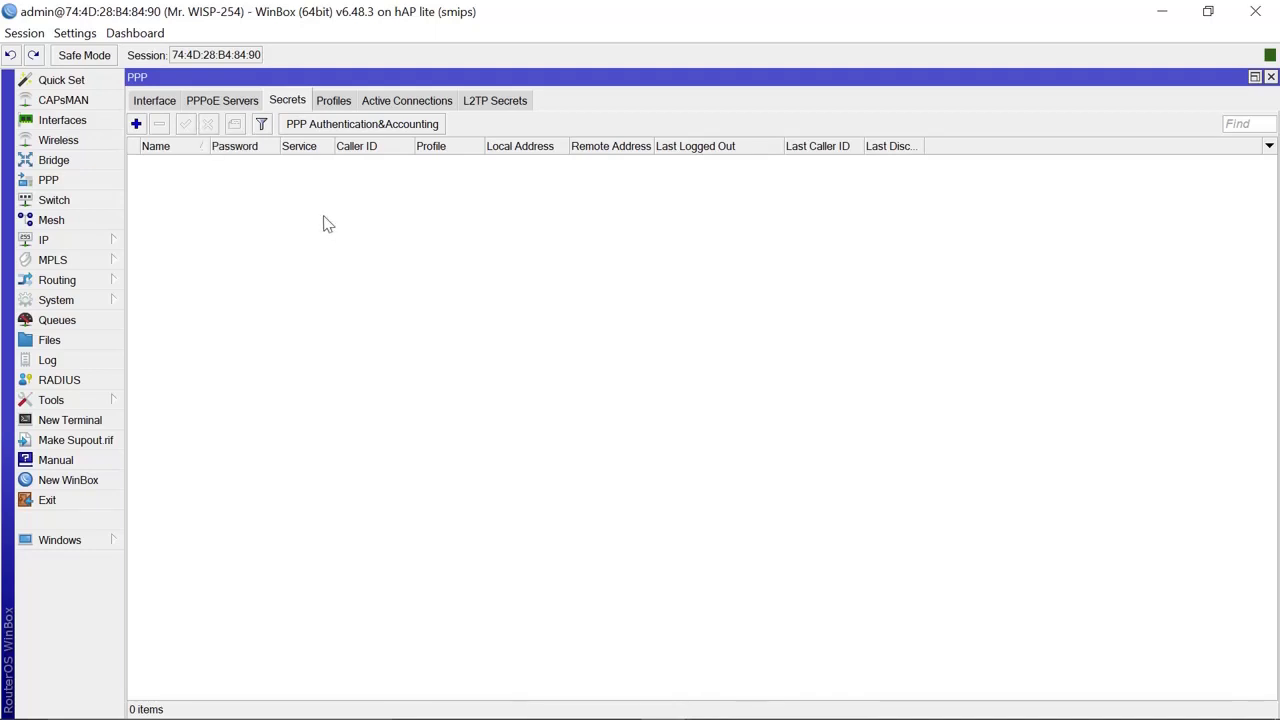
{"action": "left_click", "coordinate": [136, 124]}
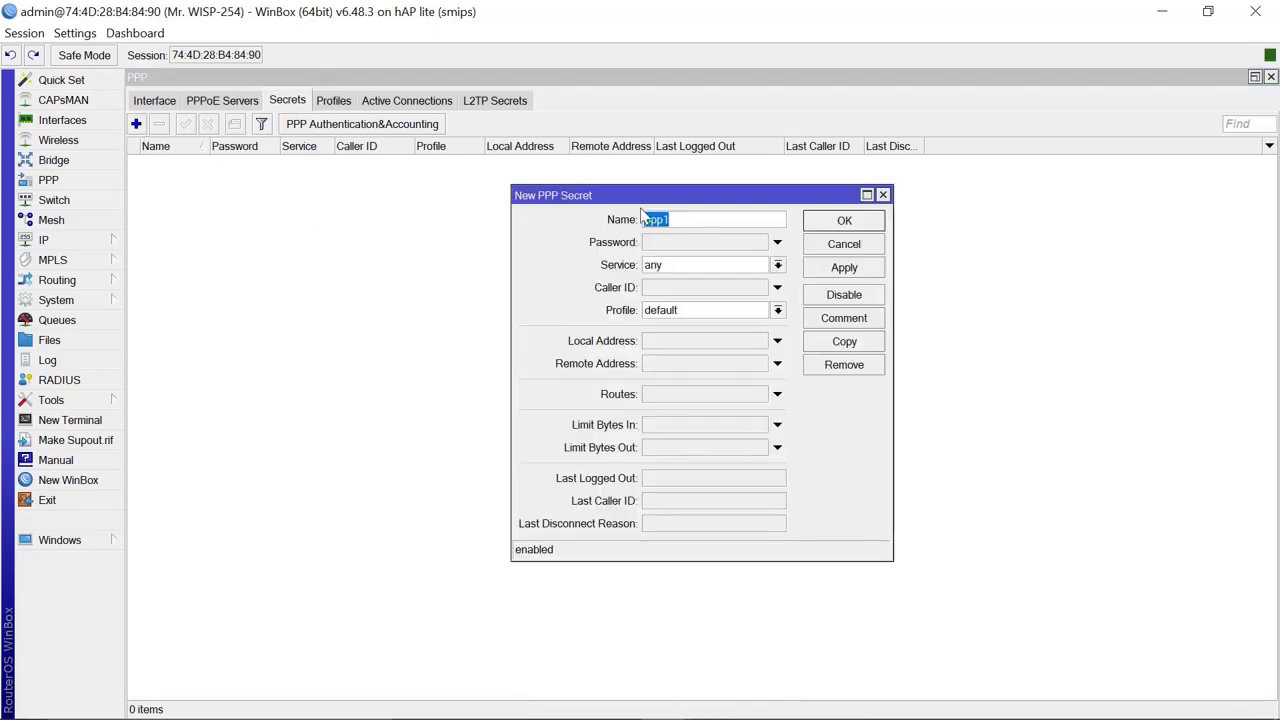
{"action": "left_click", "coordinate": [691, 216]}
{"action": "key", "text": "BackSpace"}
{"action": "key", "text": "BackSpace"}
{"action": "key", "text": "BackSpace"}
{"action": "key", "text": "BackSpace"}
{"action": "type", "text": "newuser"}
{"action": "left_click", "coordinate": [739, 245]}
{"action": "type", "text": "*****"}
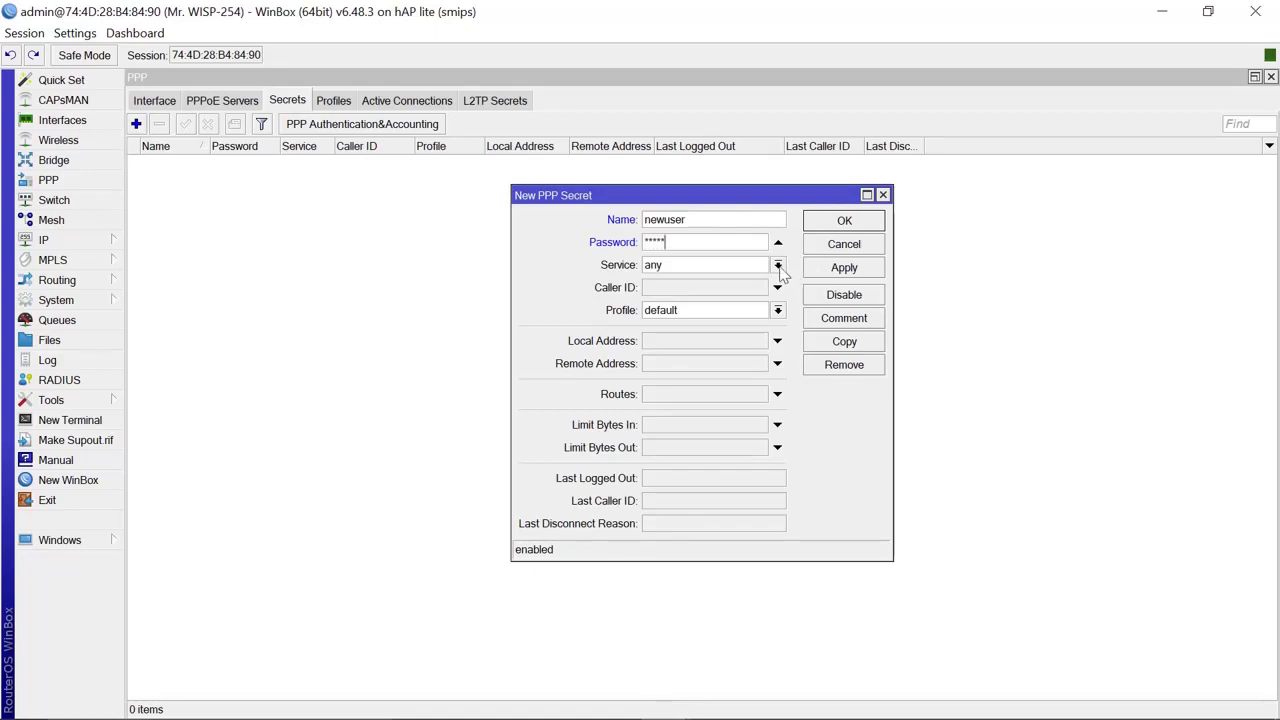
Set the secret's service to pptp and profile to pptp profile, then save.
{"action": "left_click", "coordinate": [778, 266]}
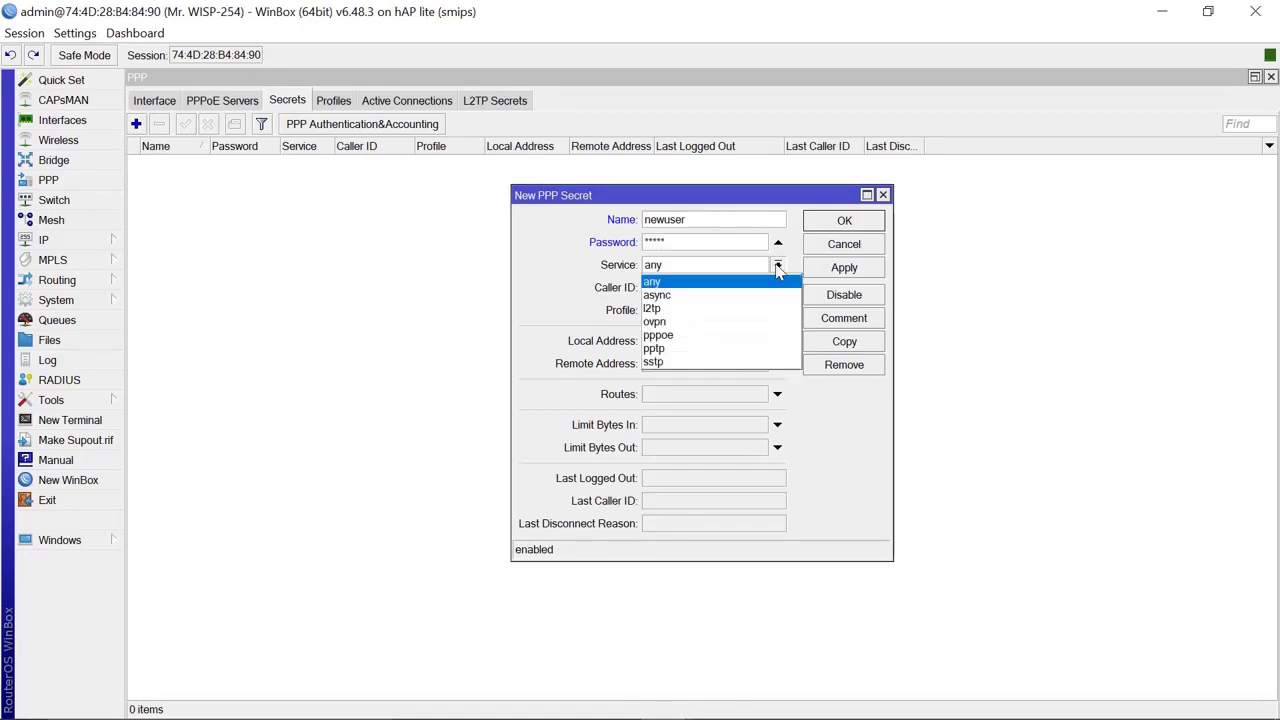
{"action": "left_click", "coordinate": [692, 349]}
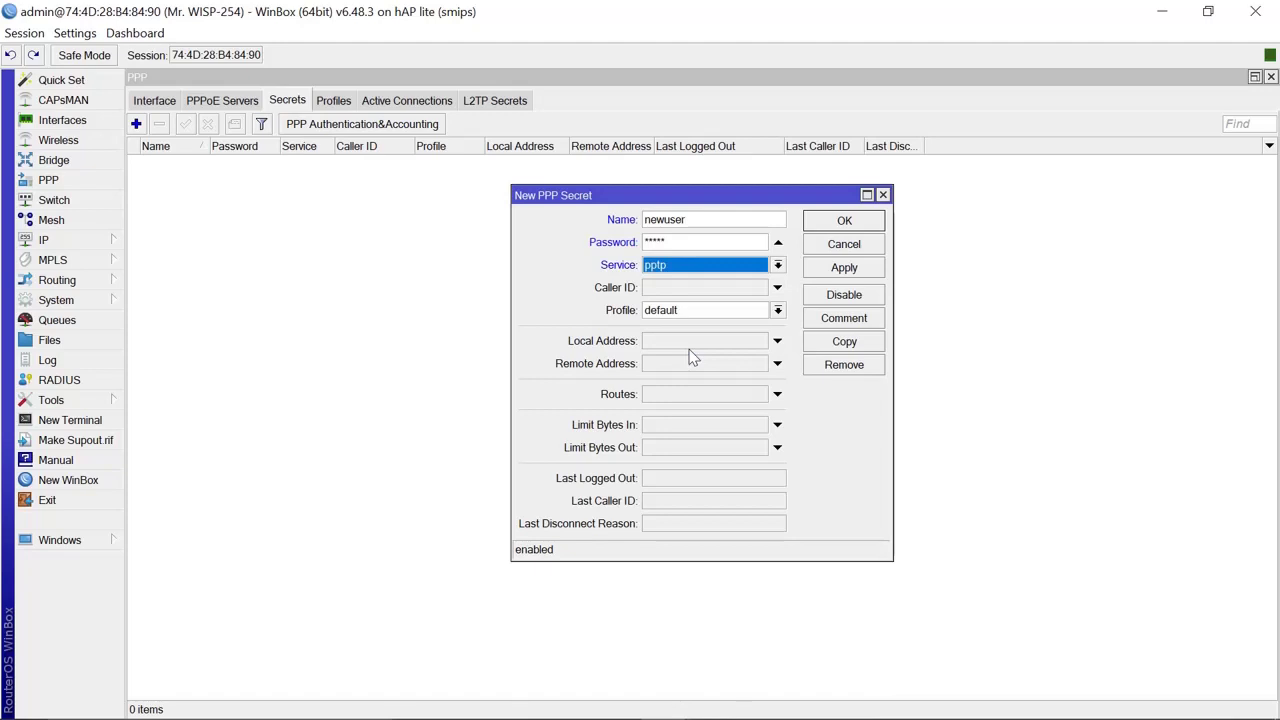
{"action": "left_click", "coordinate": [778, 311]}
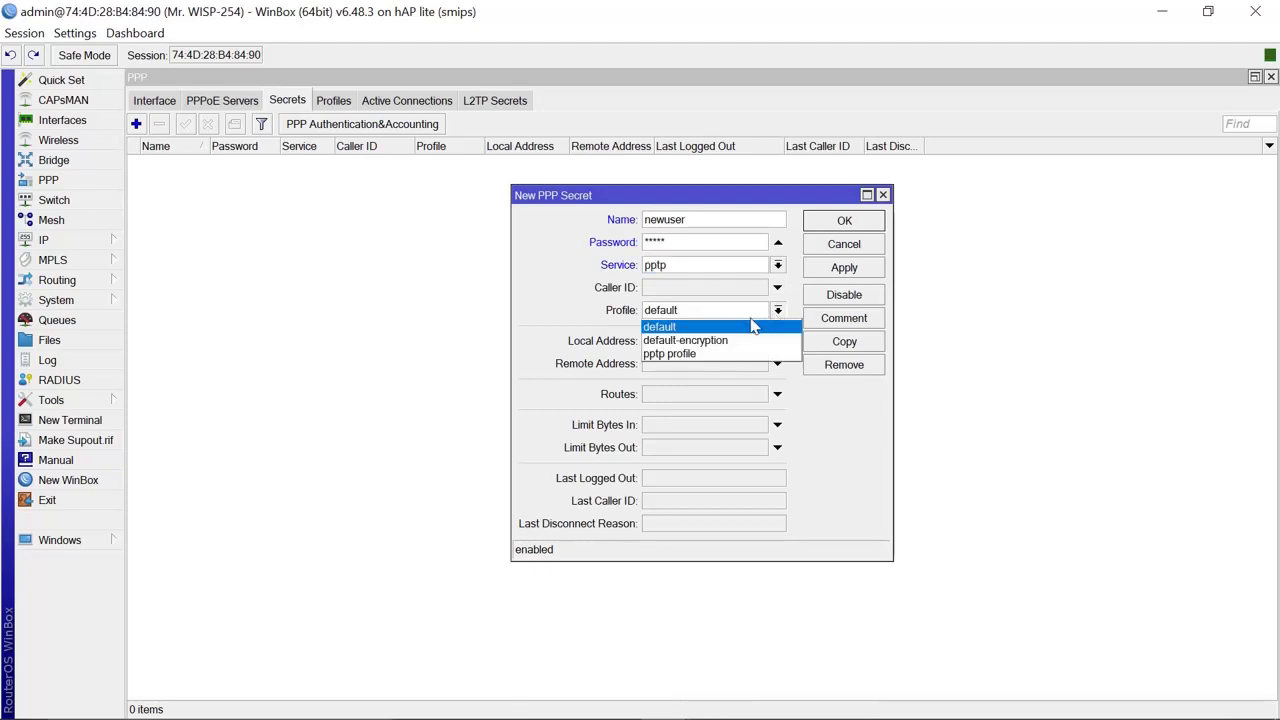
{"action": "left_click", "coordinate": [715, 355]}
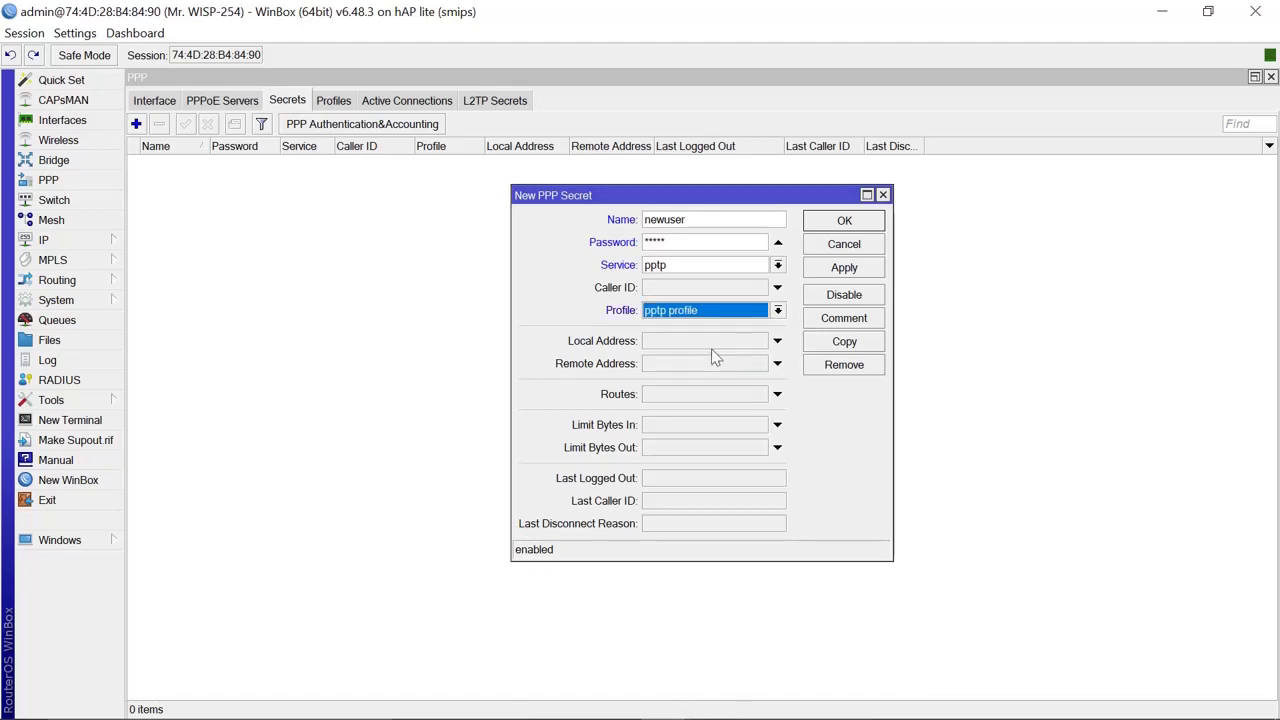
{"action": "left_click", "coordinate": [856, 270]}
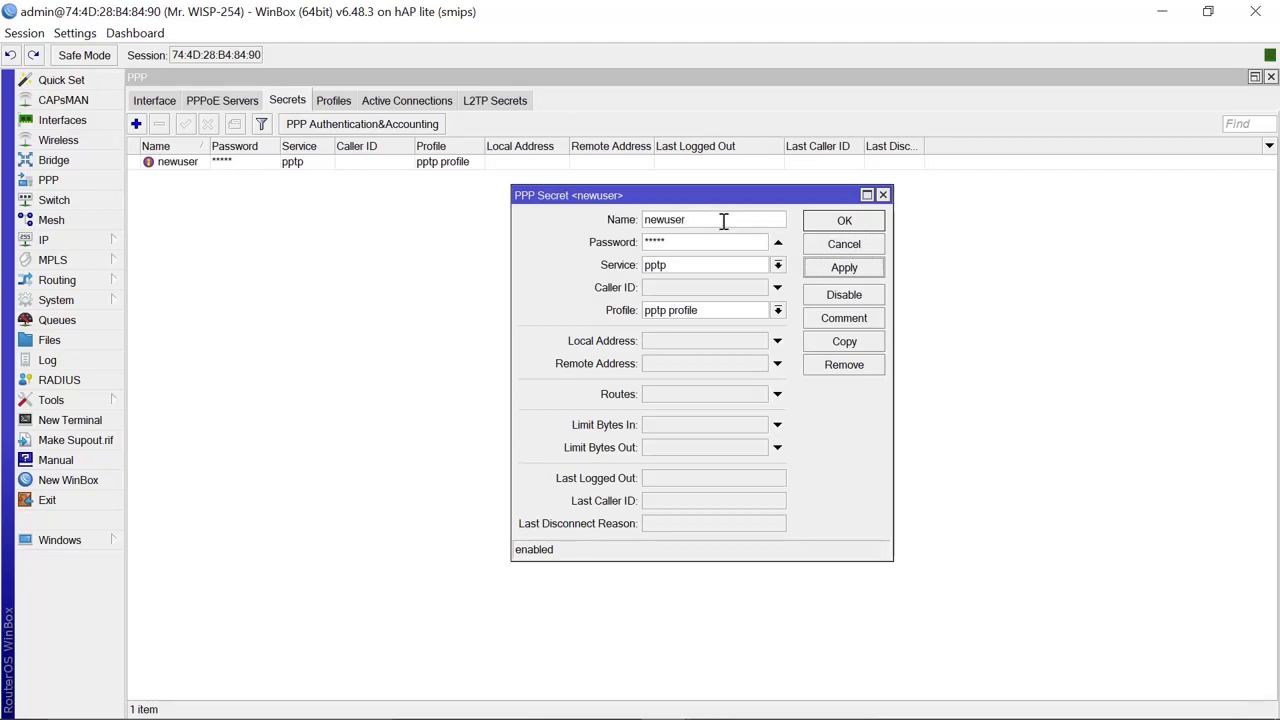
{"action": "left_click", "coordinate": [857, 222]}
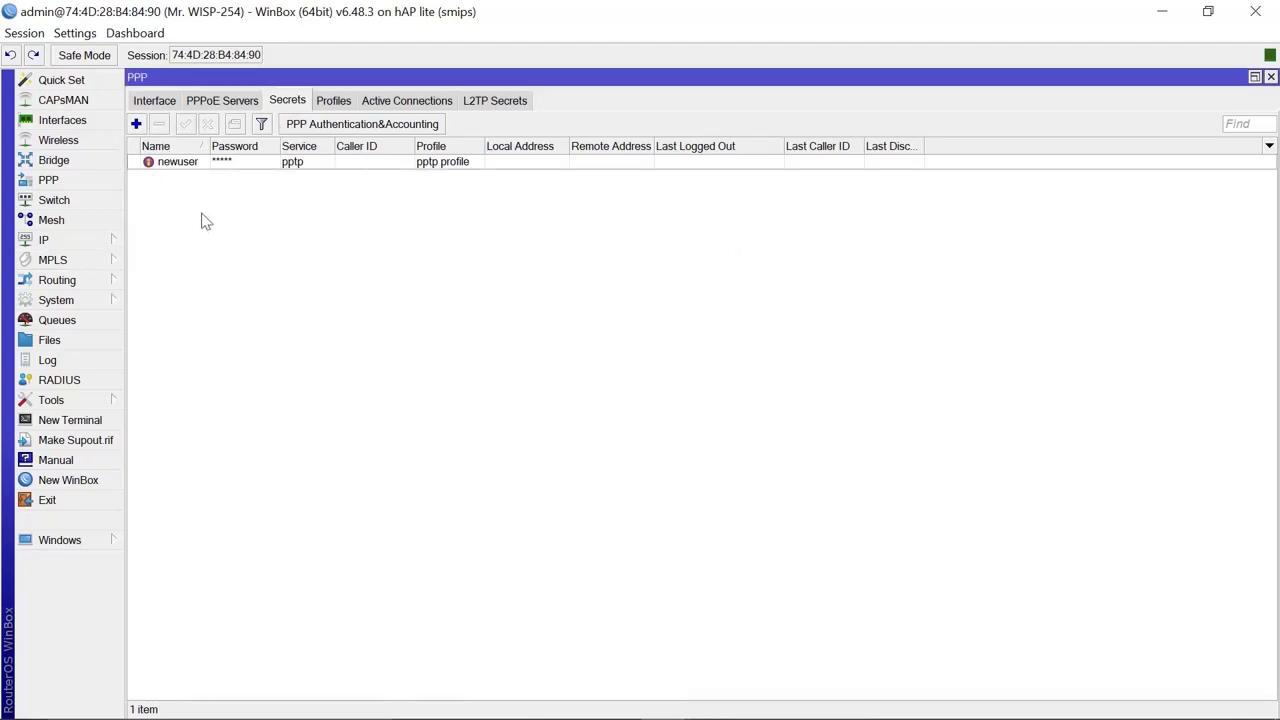
Enable the PPTP server with pptp profile as its default profile.
{"action": "left_click", "coordinate": [154, 101]}
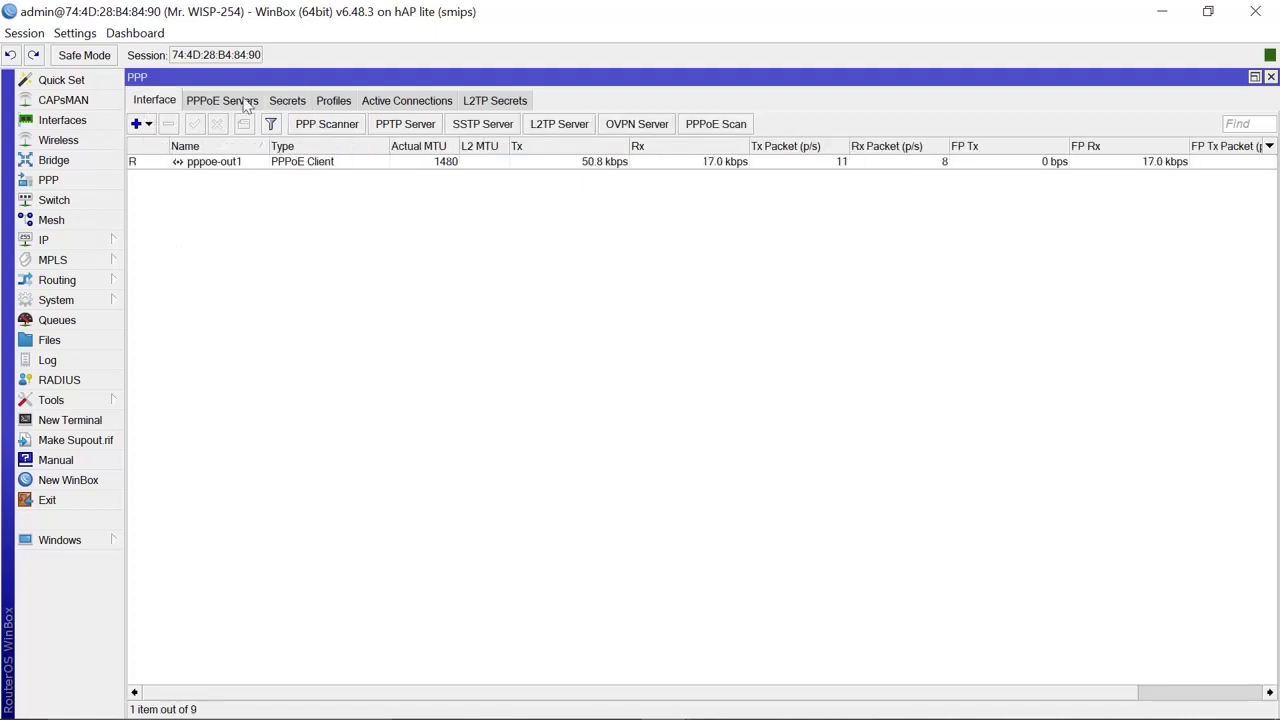
{"action": "left_click", "coordinate": [407, 133]}
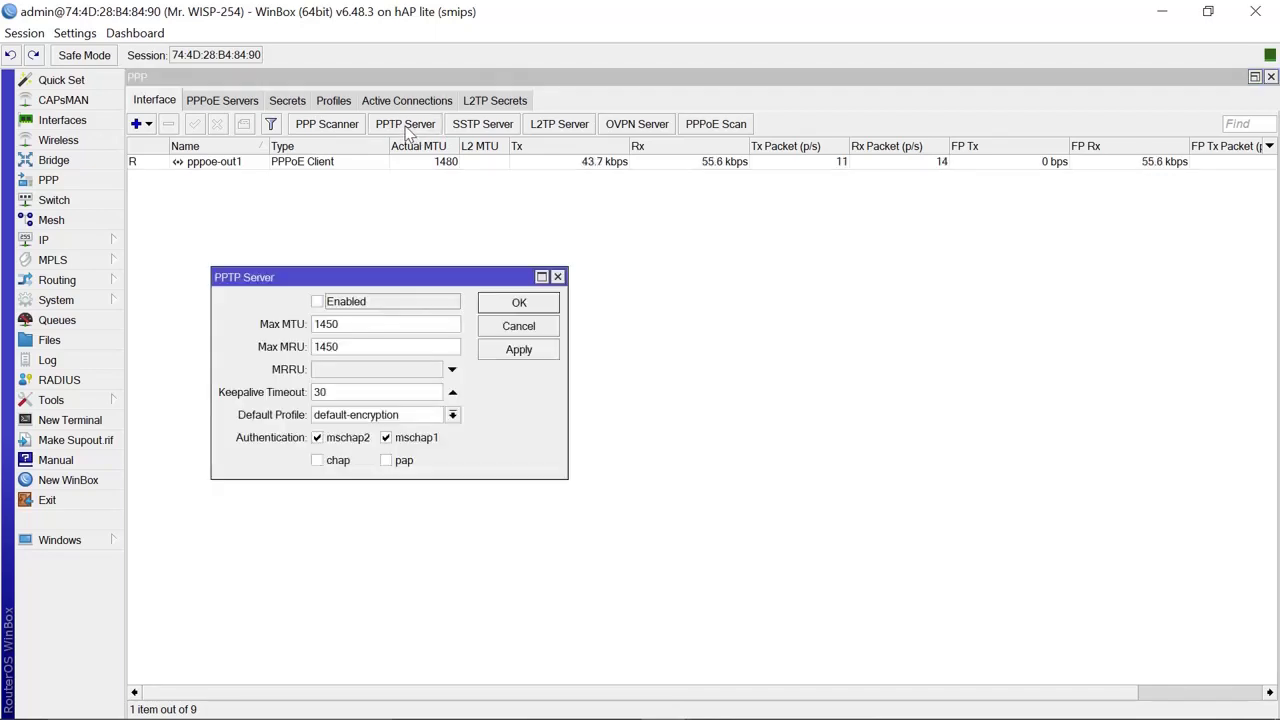
{"action": "left_click", "coordinate": [326, 303]}
{"action": "left_click", "coordinate": [454, 418]}
{"action": "left_click", "coordinate": [454, 418]}
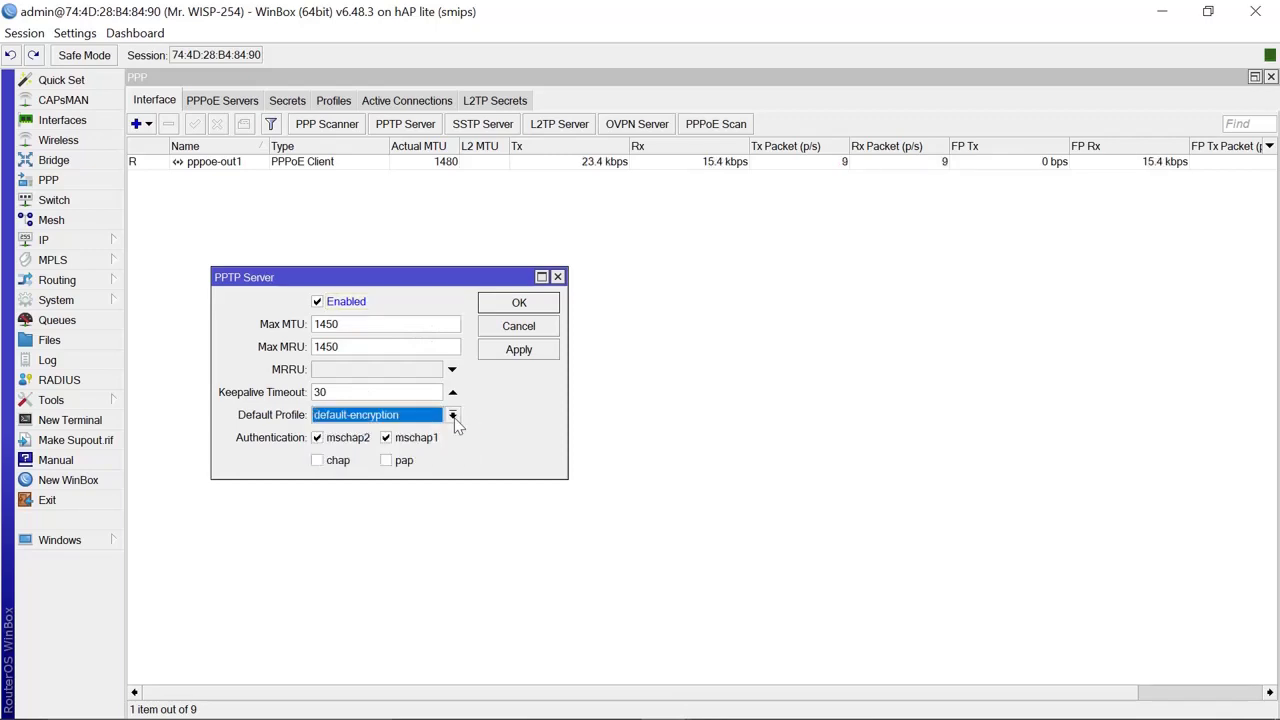
{"action": "left_click", "coordinate": [454, 418]}
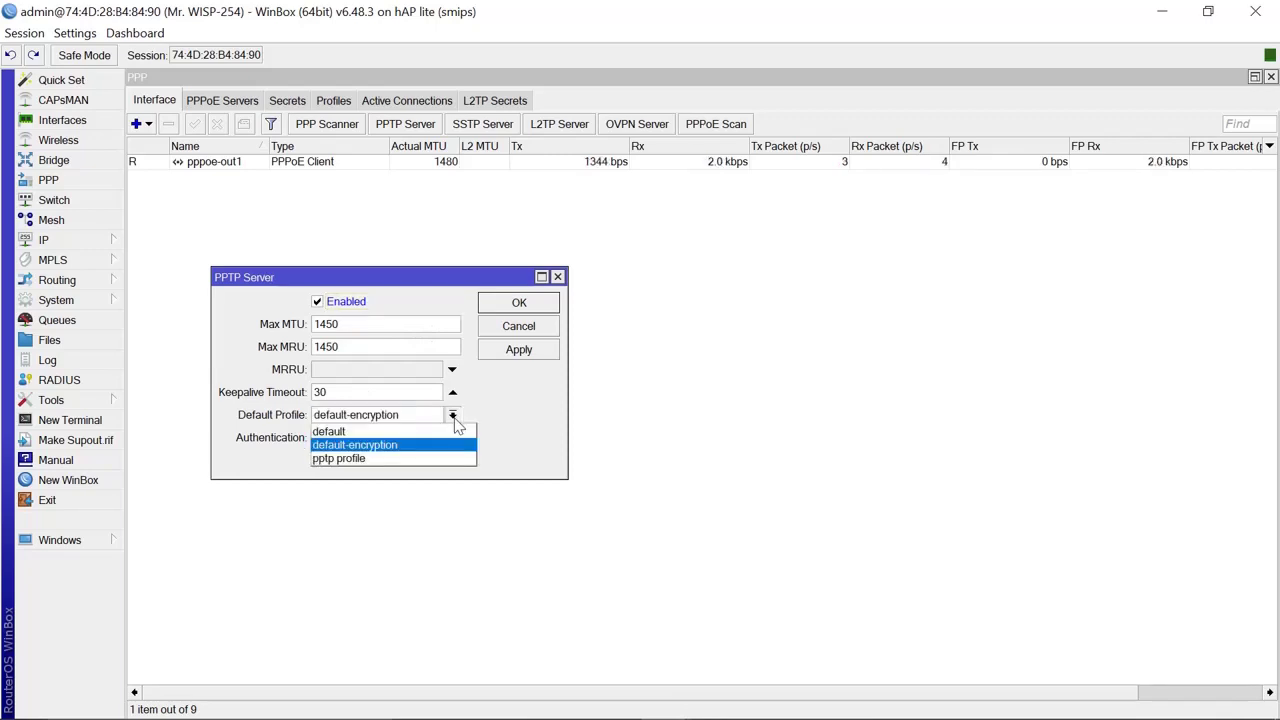
{"action": "left_click", "coordinate": [358, 460]}
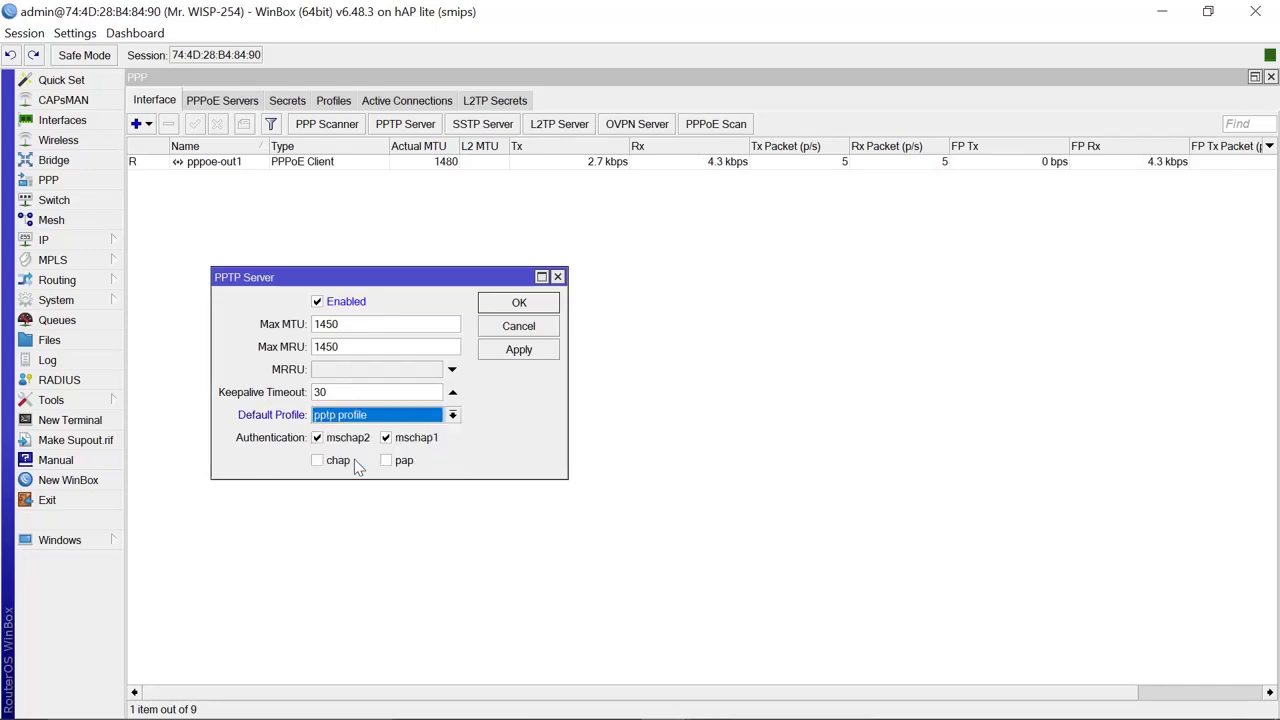
{"action": "left_click", "coordinate": [536, 354]}
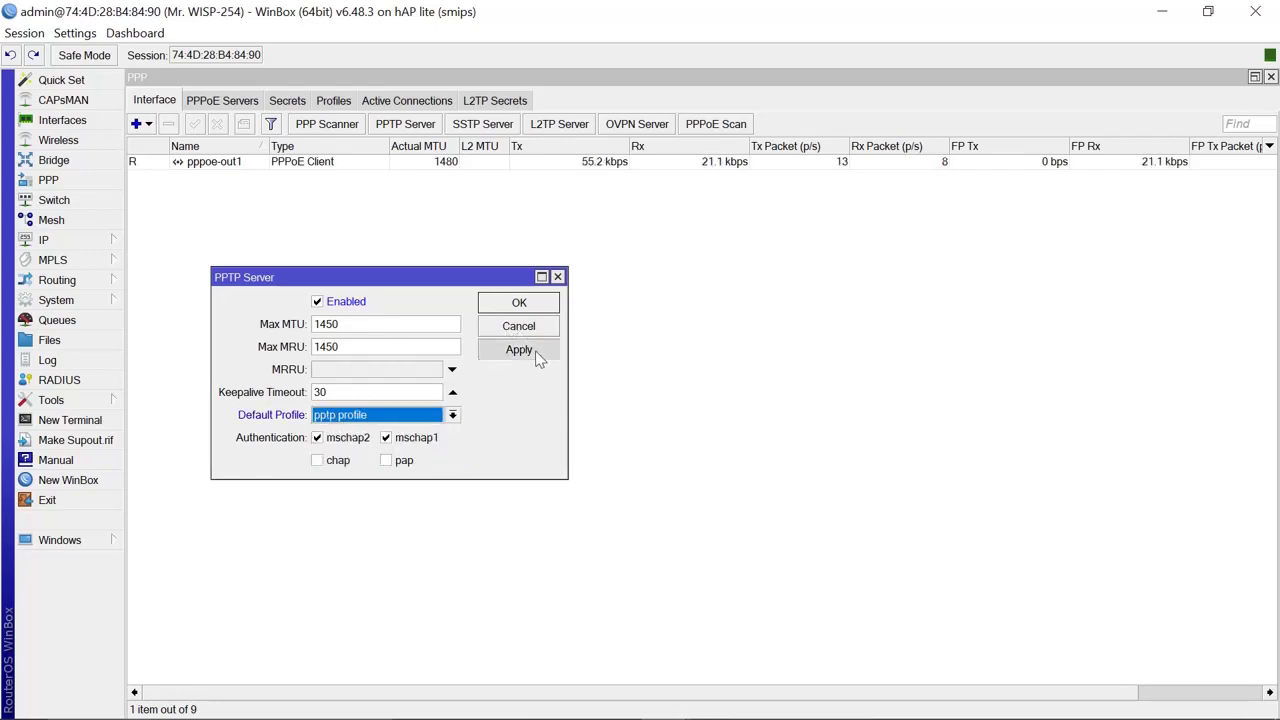
{"action": "left_click", "coordinate": [527, 301]}
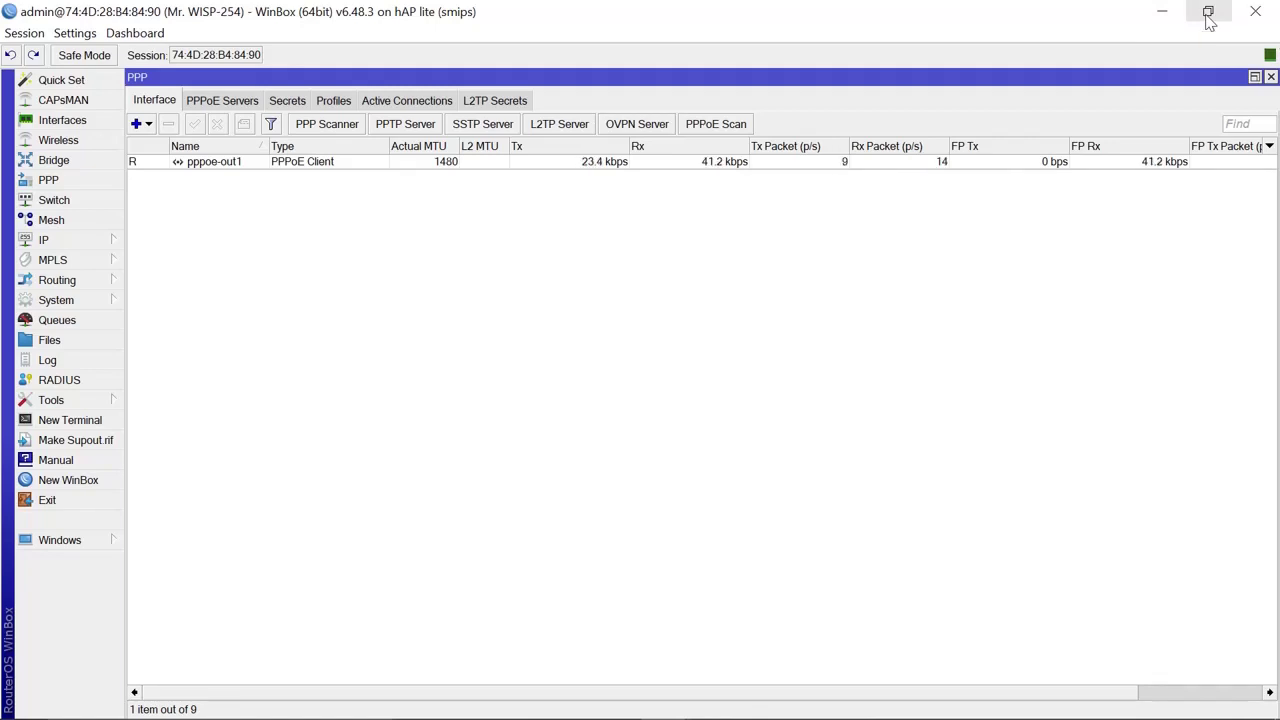
Dismiss the crash report and connect to 6C:3B:6B:76:04:AF with an empty password.
{"action": "left_click", "coordinate": [1208, 14]}
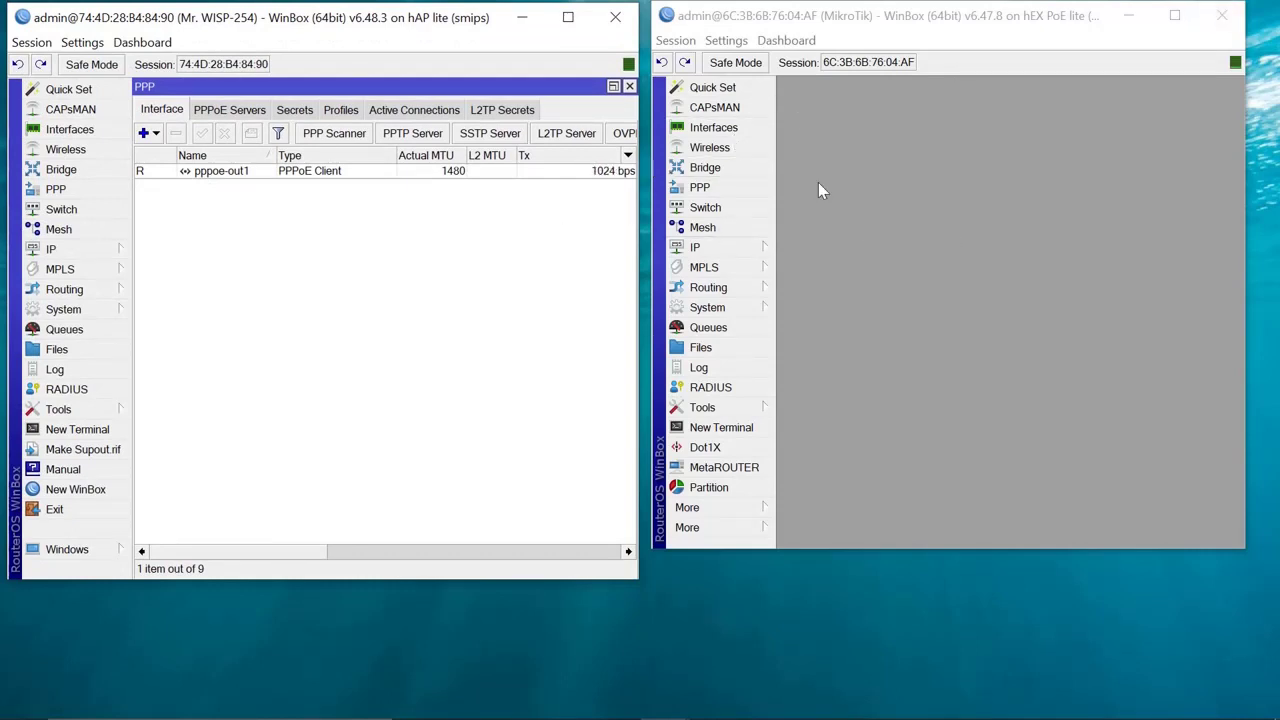
{"action": "left_click", "coordinate": [1175, 18]}
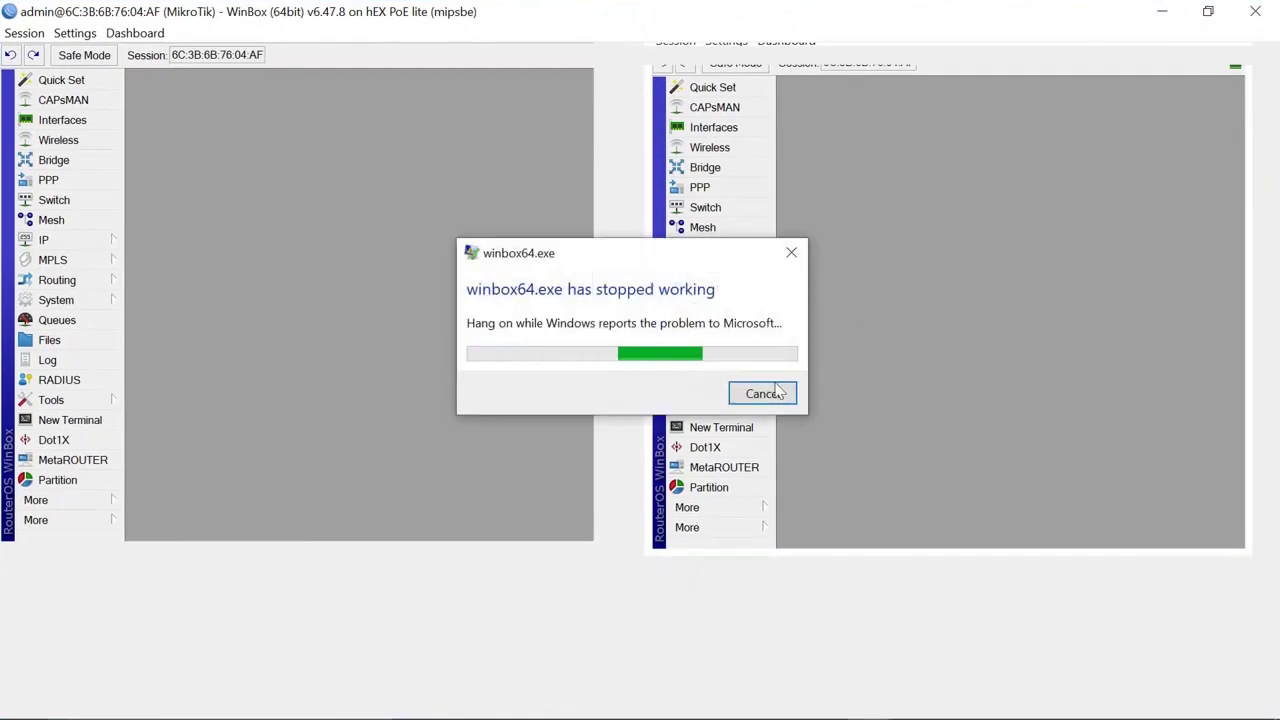
{"action": "left_click", "coordinate": [770, 393]}
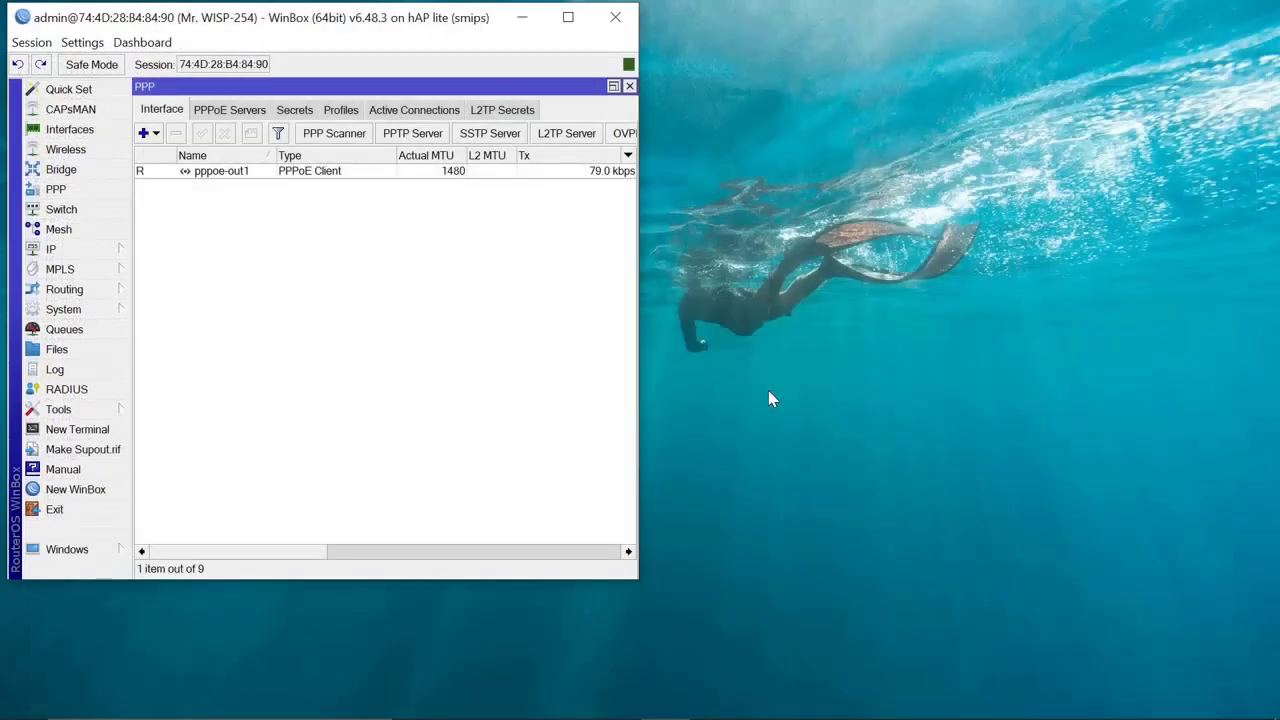
{"action": "left_click", "coordinate": [86, 490]}
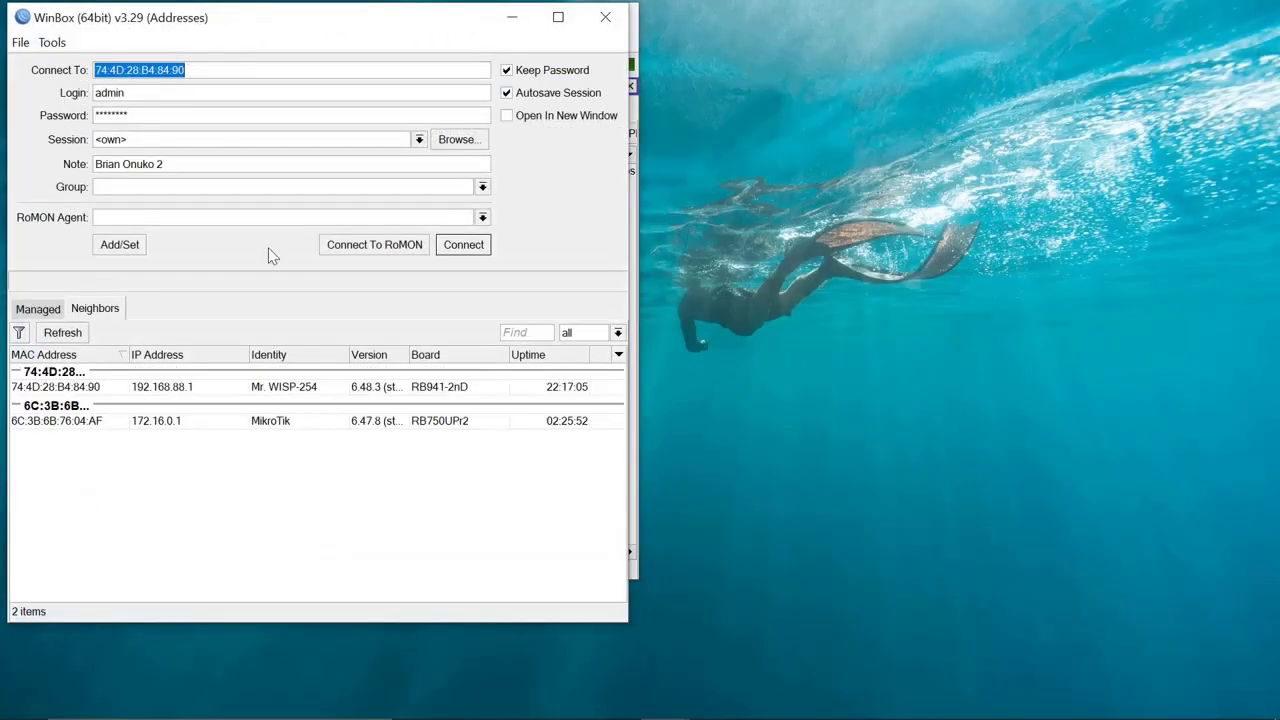
{"action": "left_click", "coordinate": [70, 421]}
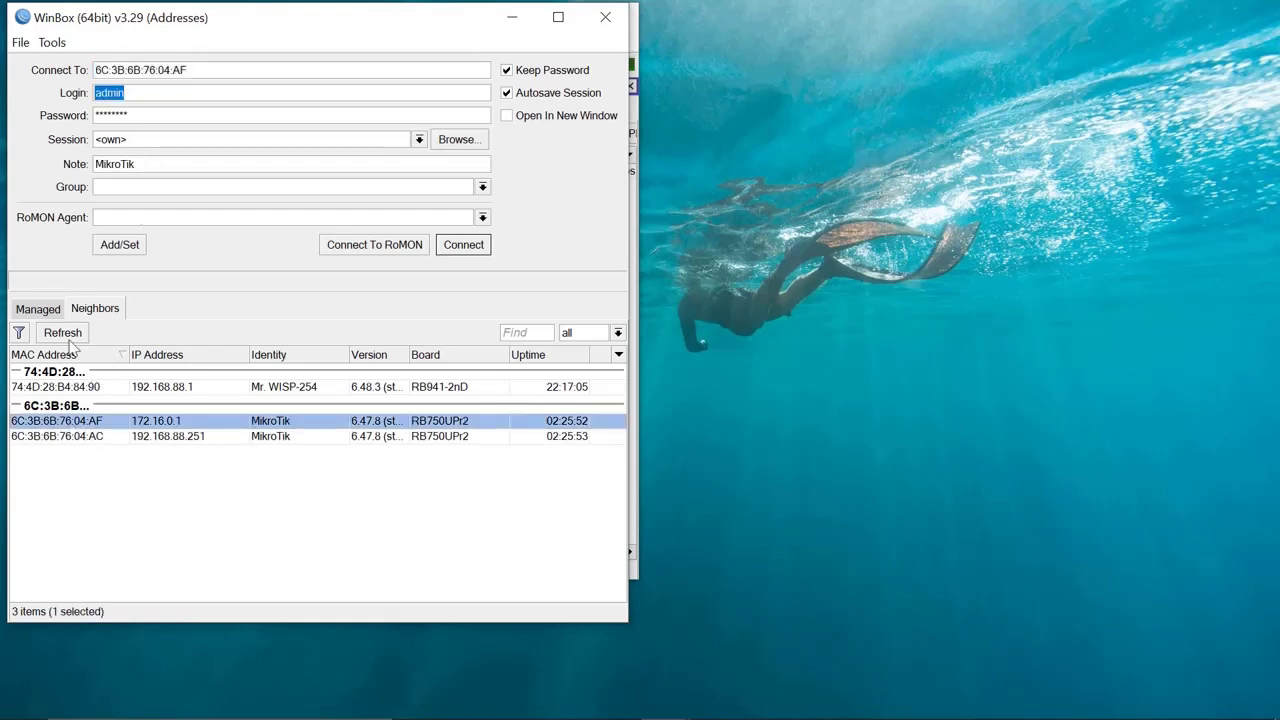
{"action": "left_click", "coordinate": [218, 117]}
{"action": "key", "text": "ctrl+a"}
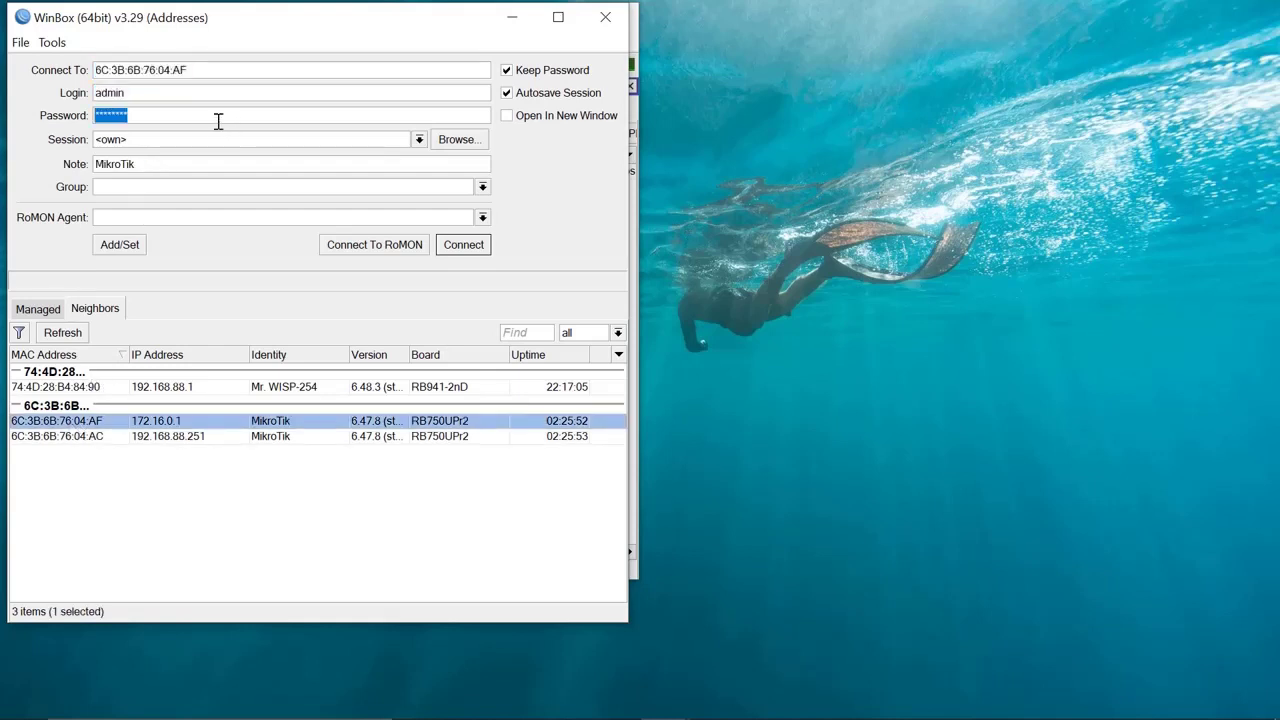
{"action": "key", "text": "BackSpace"}
{"action": "left_click", "coordinate": [472, 248]}
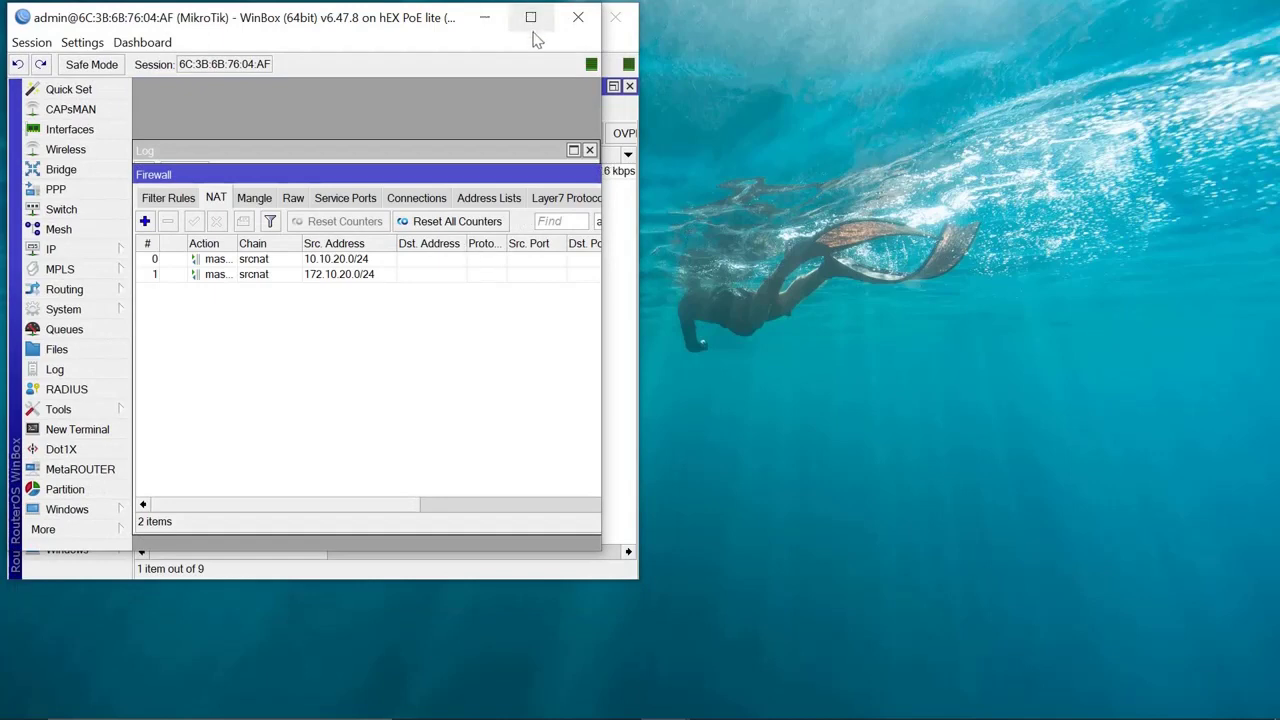
Maximize the hEX PoE lite session and close its Firewall and Log windows.
{"action": "left_click", "coordinate": [530, 18]}
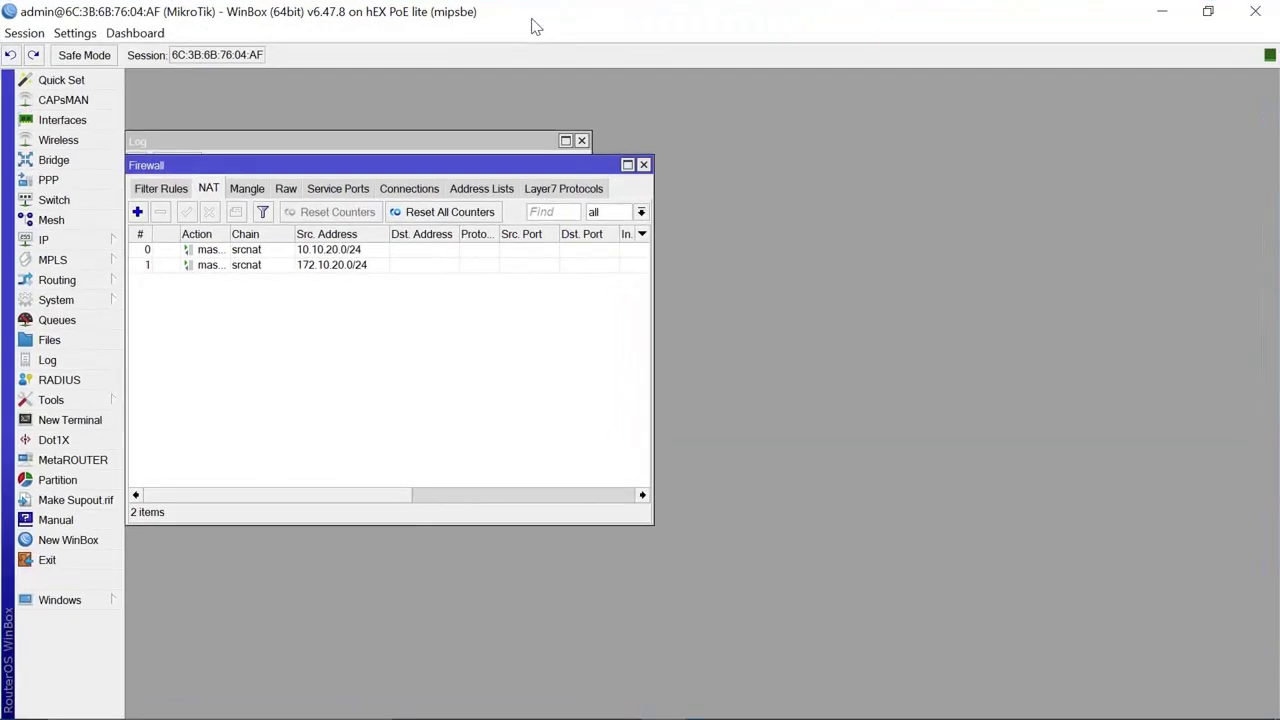
{"action": "left_click", "coordinate": [643, 165]}
{"action": "left_click", "coordinate": [581, 141]}
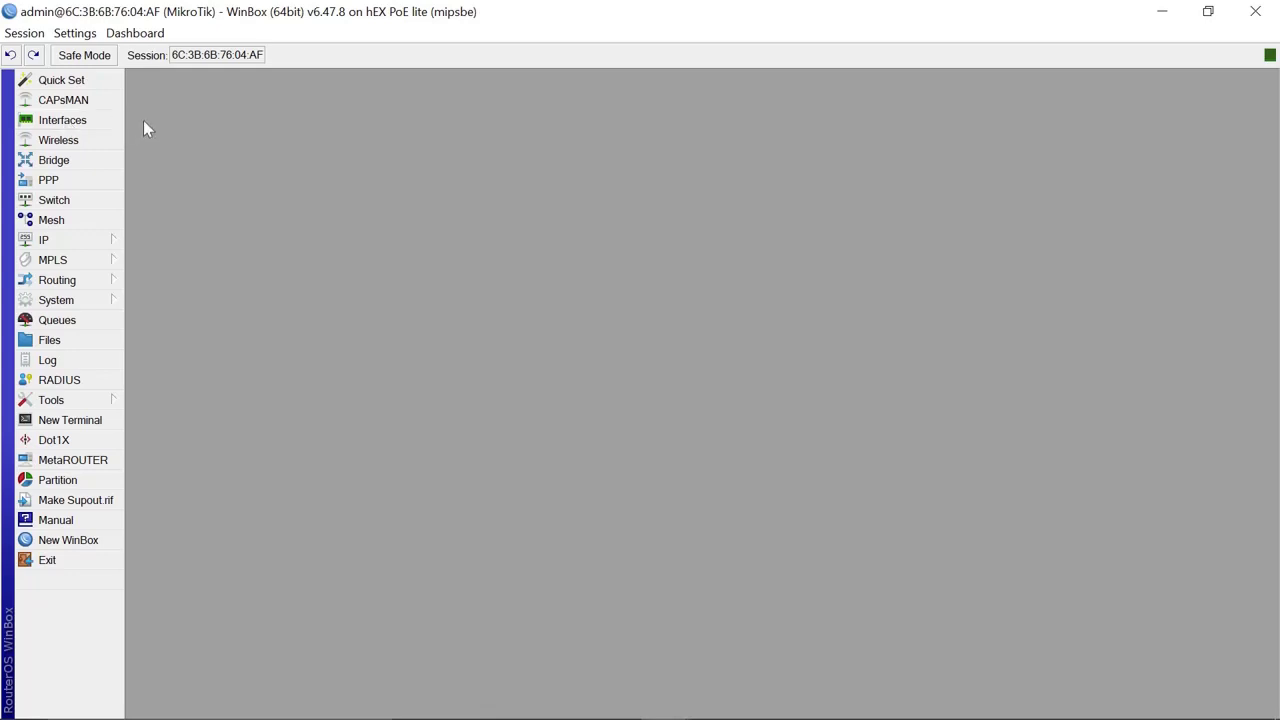
{"action": "left_click", "coordinate": [68, 123]}
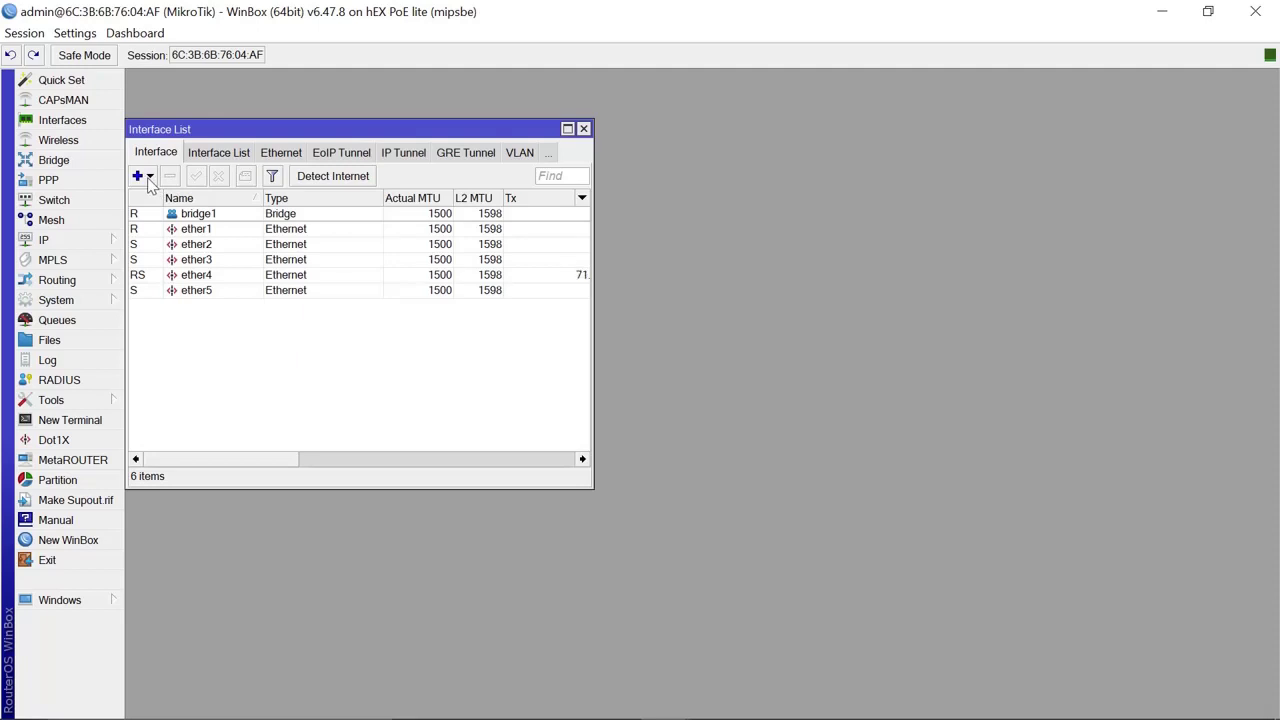
Add a PPTP Client interface pptp-out1 and show its Dial Out settings.
{"action": "left_click", "coordinate": [148, 177]}
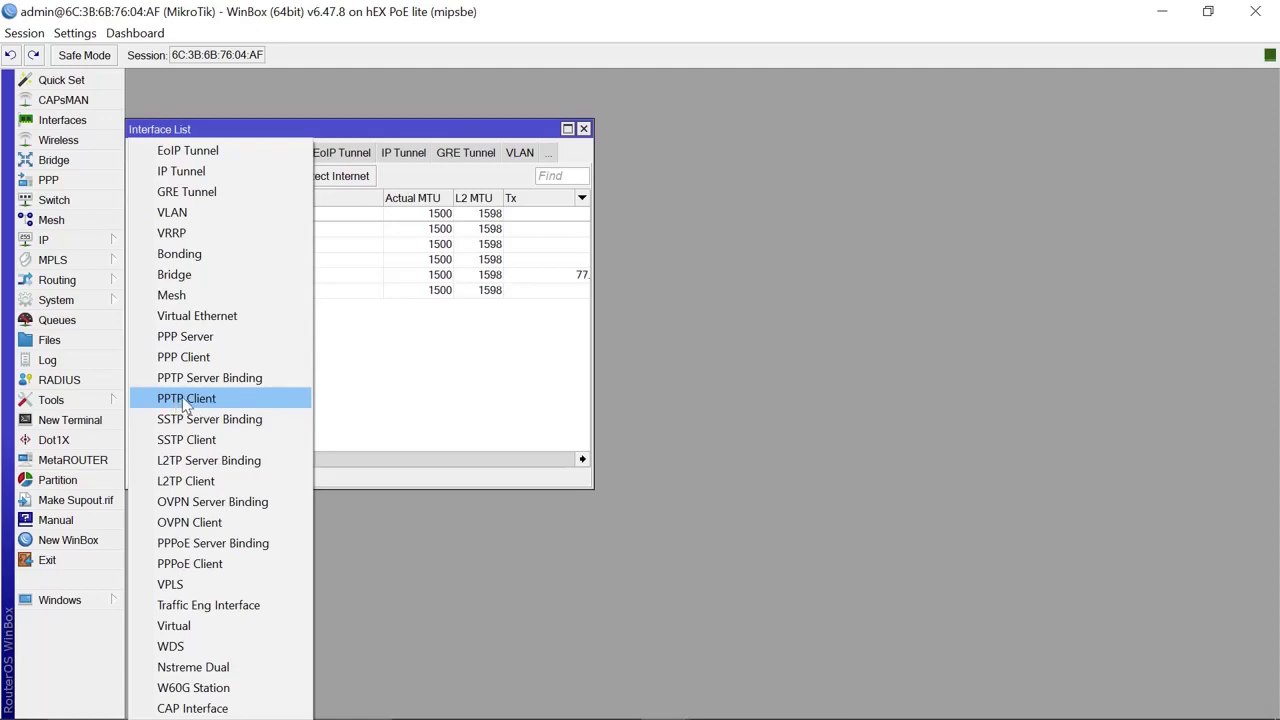
{"action": "left_click", "coordinate": [211, 402]}
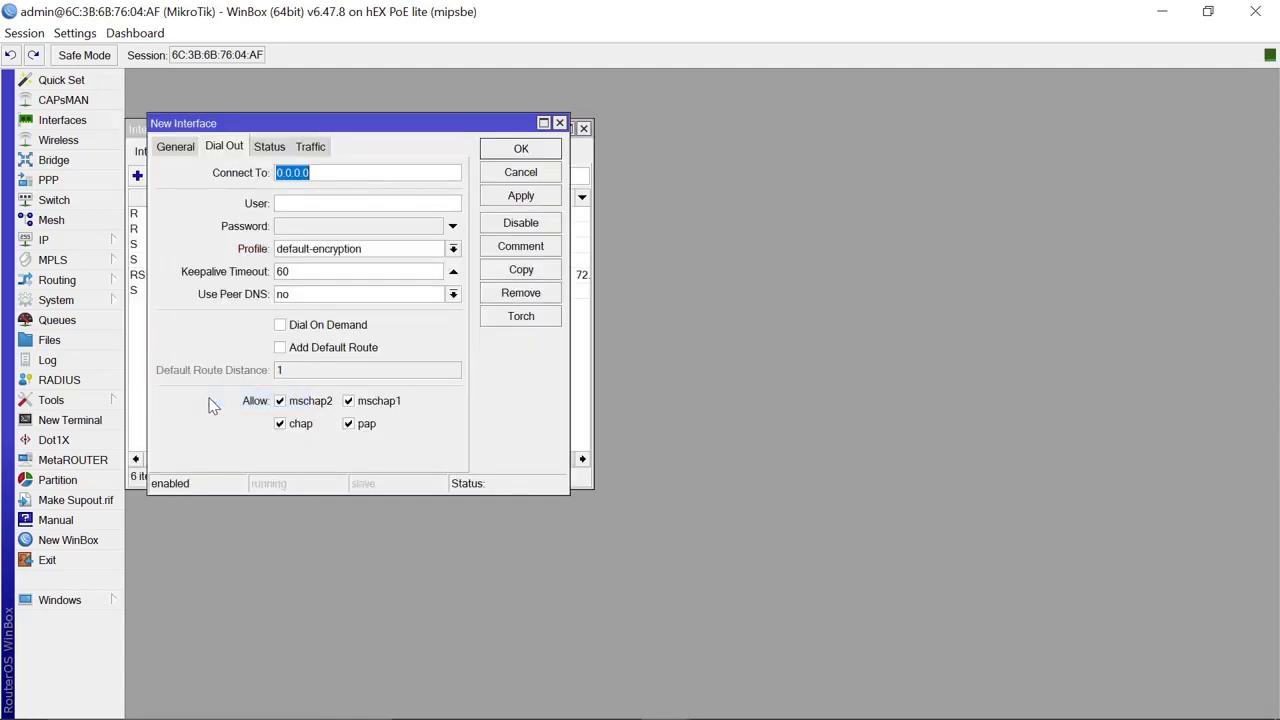
{"action": "left_click", "coordinate": [177, 147]}
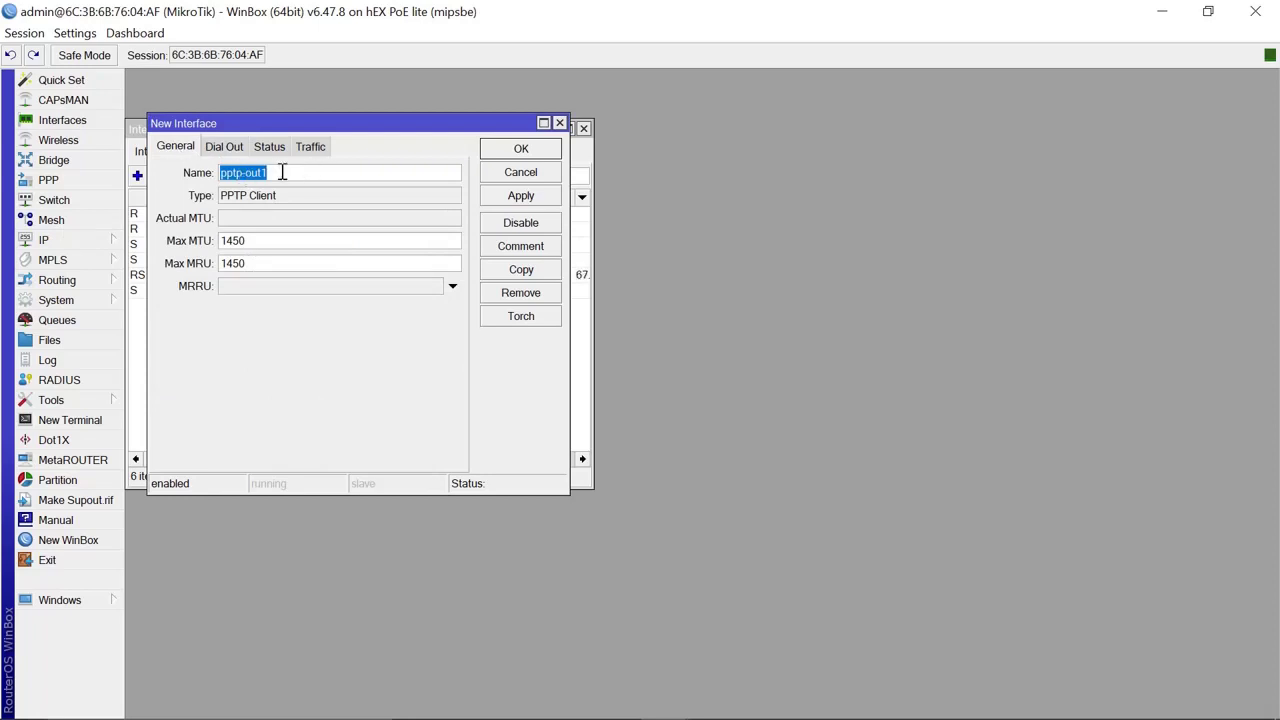
{"action": "left_click", "coordinate": [225, 148]}
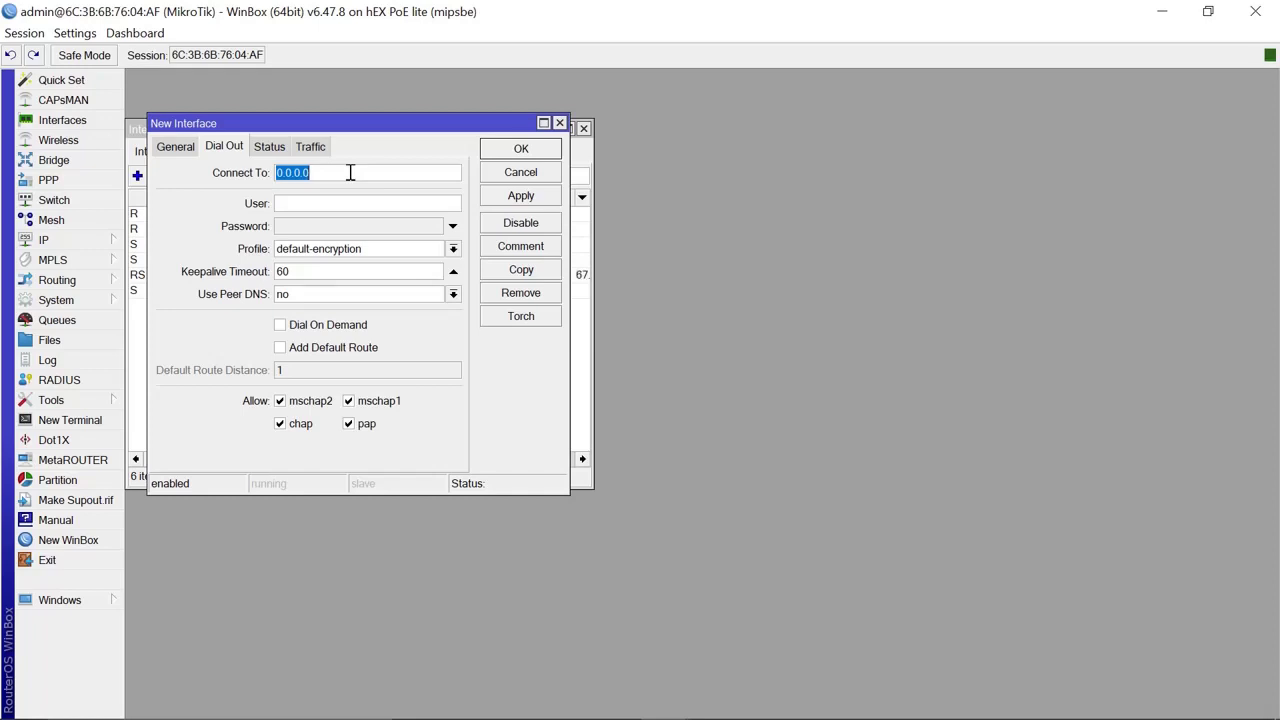
{"action": "mouse_move", "coordinate": [430, 712]}
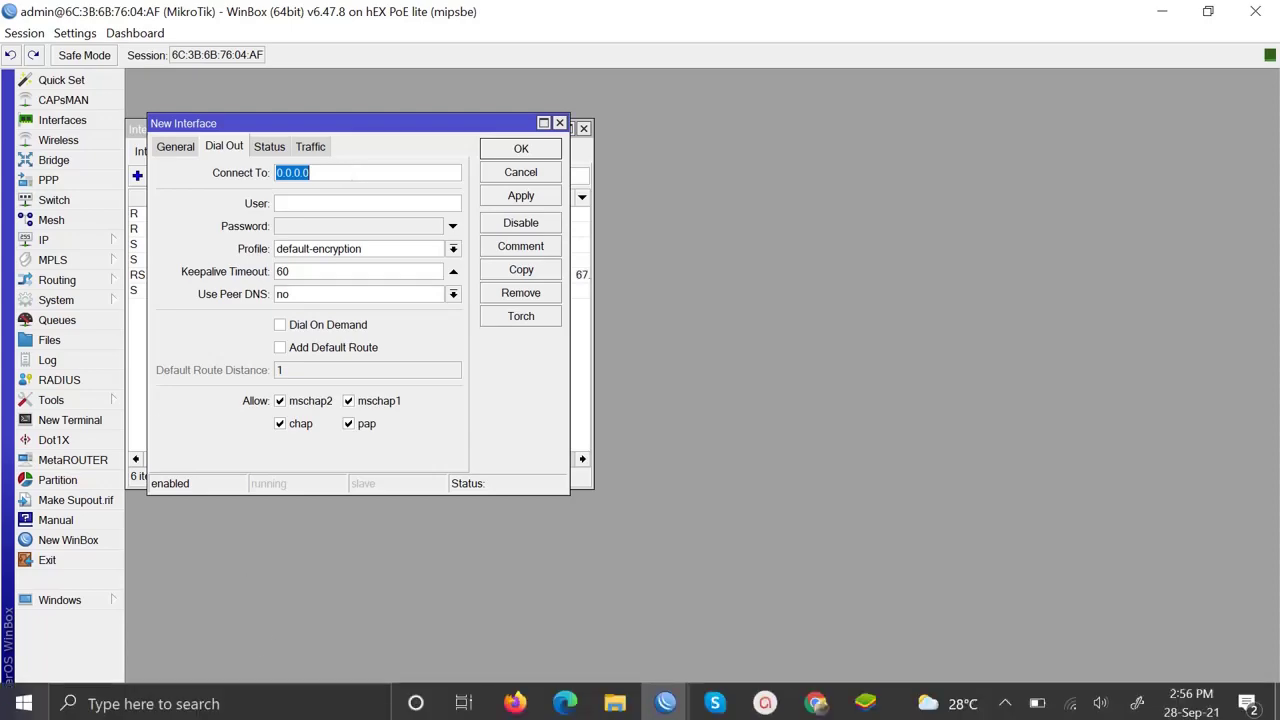
{"action": "mouse_move", "coordinate": [665, 702]}
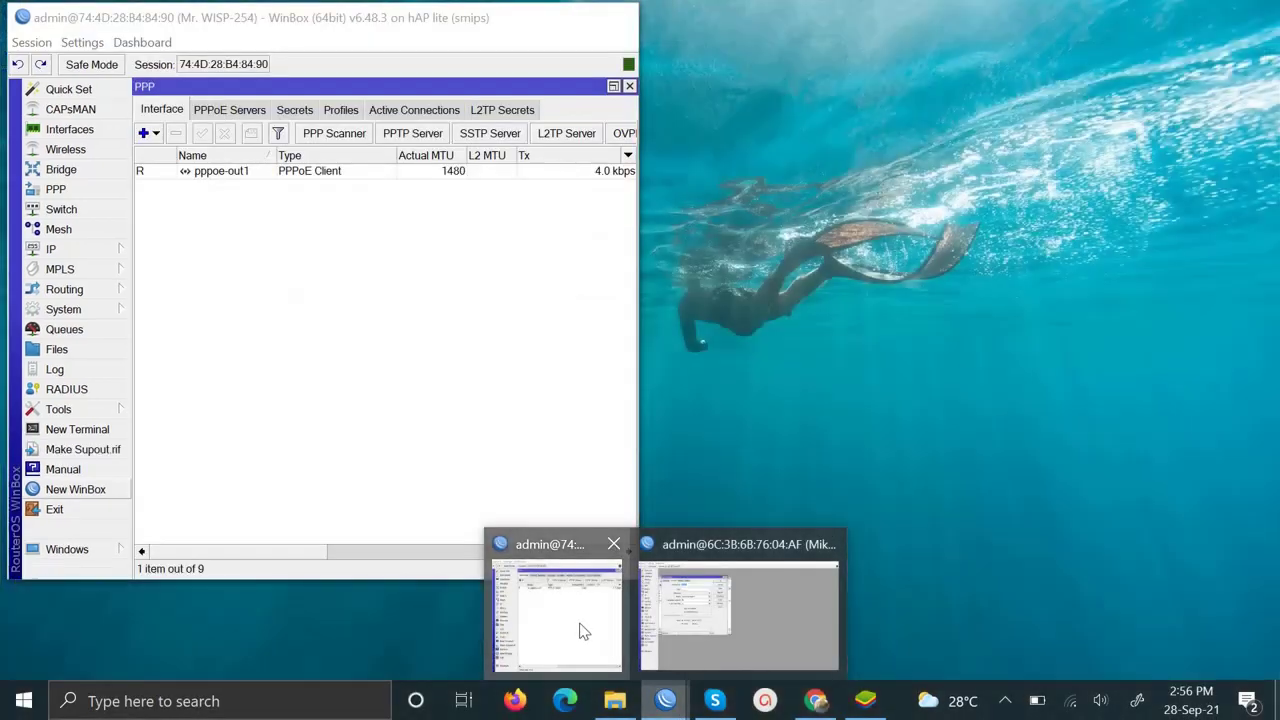
{"action": "left_click", "coordinate": [580, 629]}
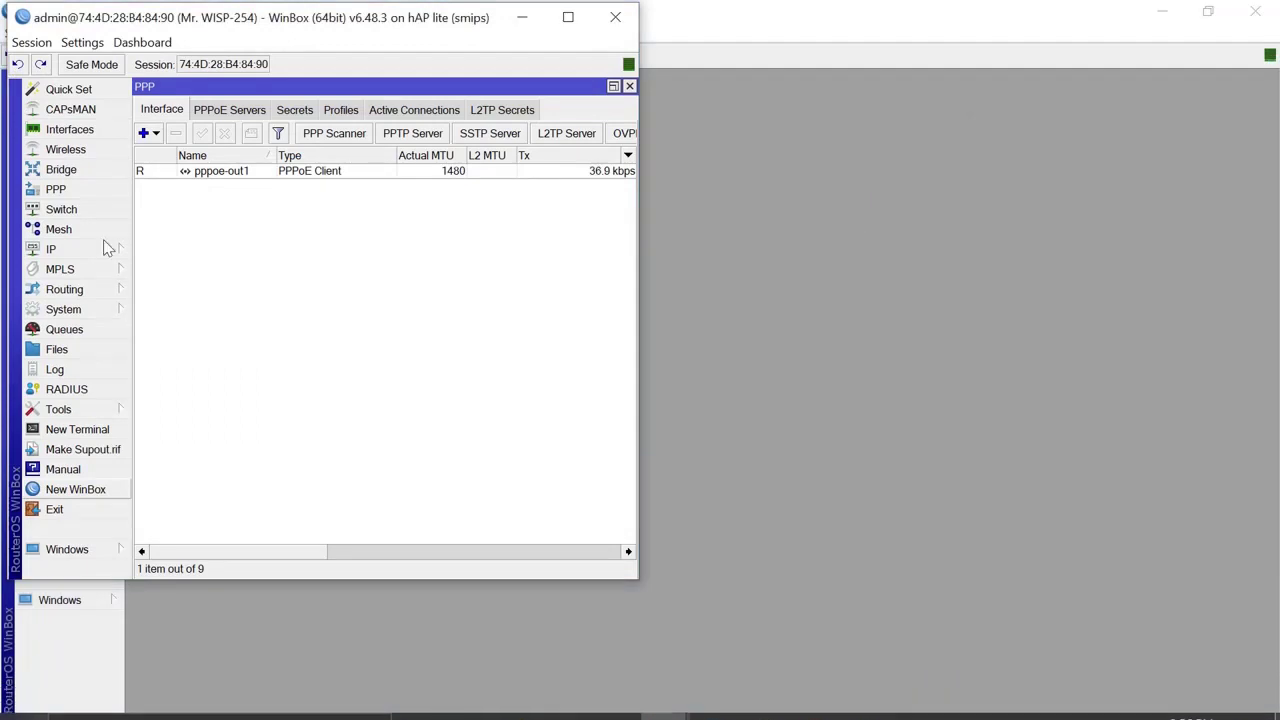
{"action": "left_click", "coordinate": [52, 250]}
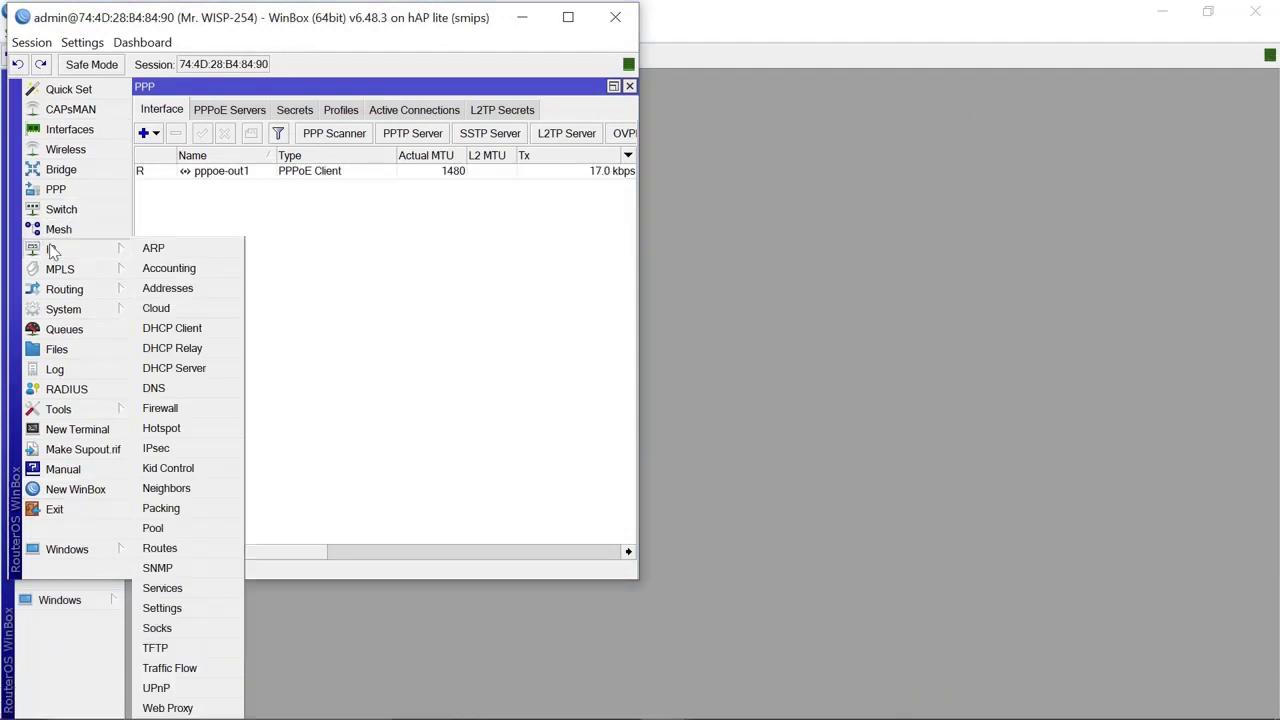
{"action": "left_click", "coordinate": [168, 289]}
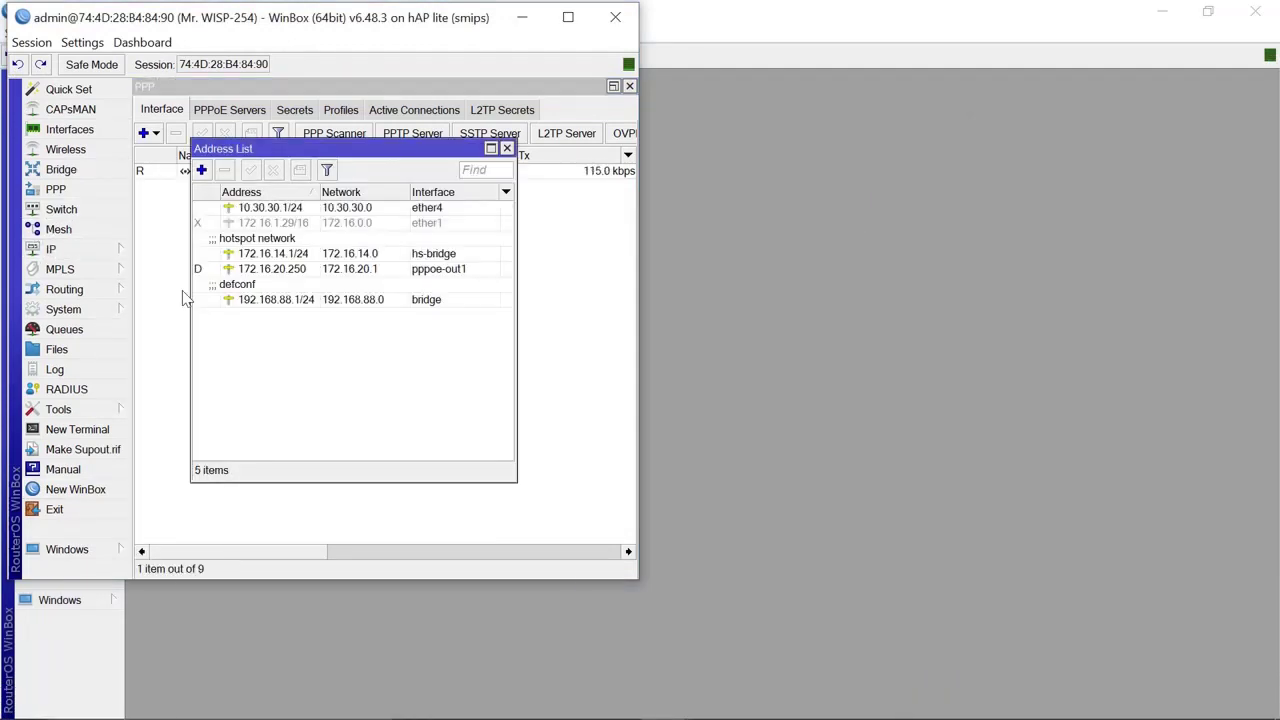
{"action": "double_click", "coordinate": [287, 269]}
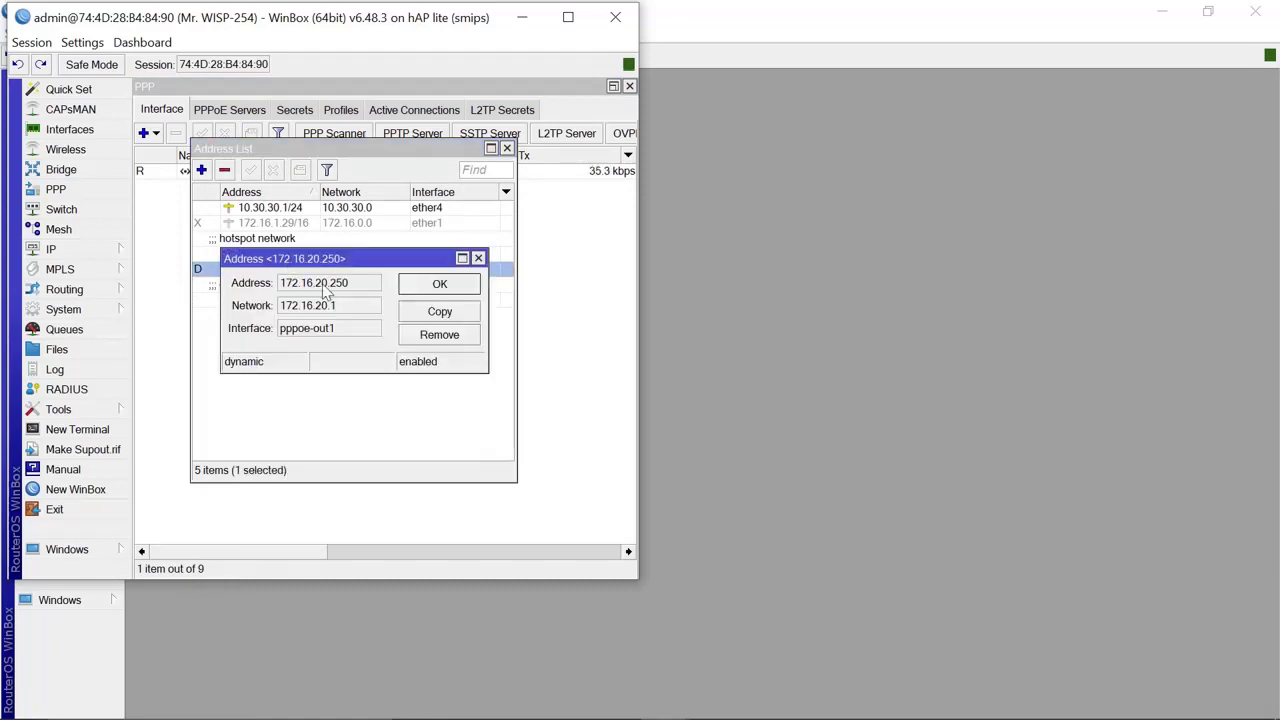
{"action": "double_click", "coordinate": [325, 285]}
{"action": "left_click", "coordinate": [326, 288]}
{"action": "left_click", "coordinate": [478, 259]}
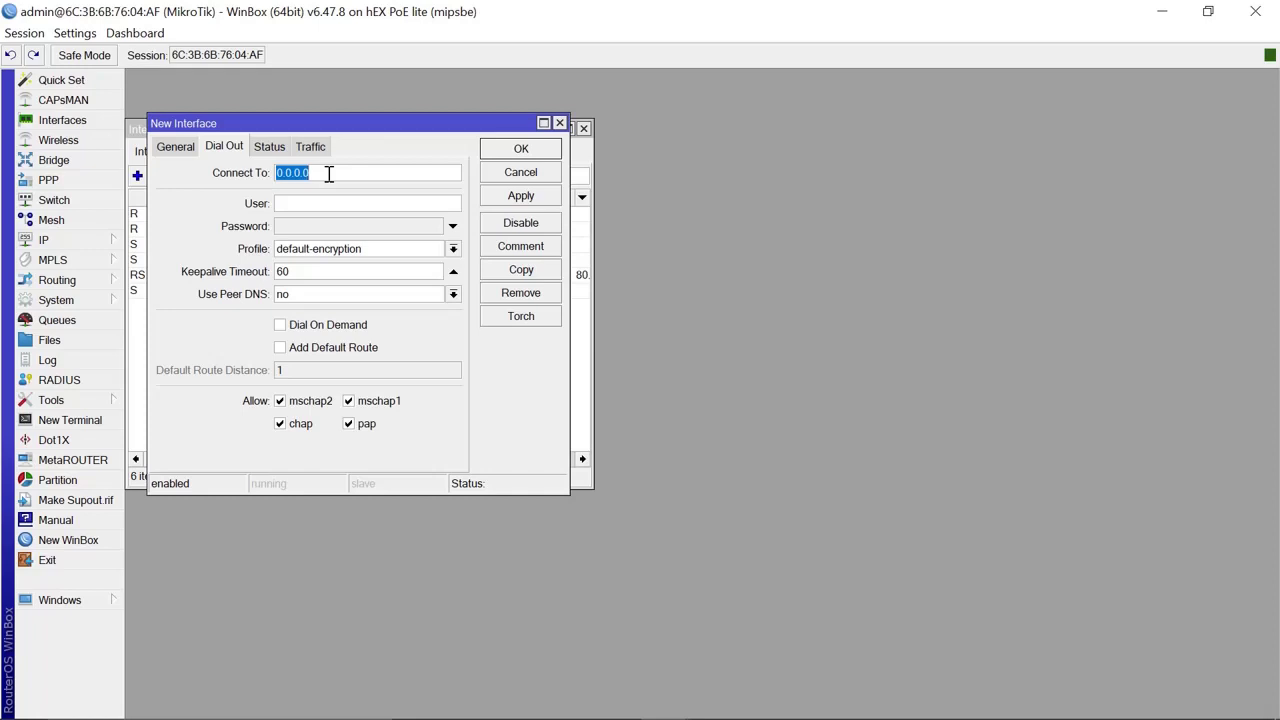
Have pptp-out1 dial 172.16.20.250 as newuser with its password, and confirm local address 172.10.20.3.
{"action": "type", "text": "172.16.20.250"}
{"action": "left_click", "coordinate": [325, 203]}
{"action": "type", "text": "newuser"}
{"action": "left_click", "coordinate": [318, 226]}
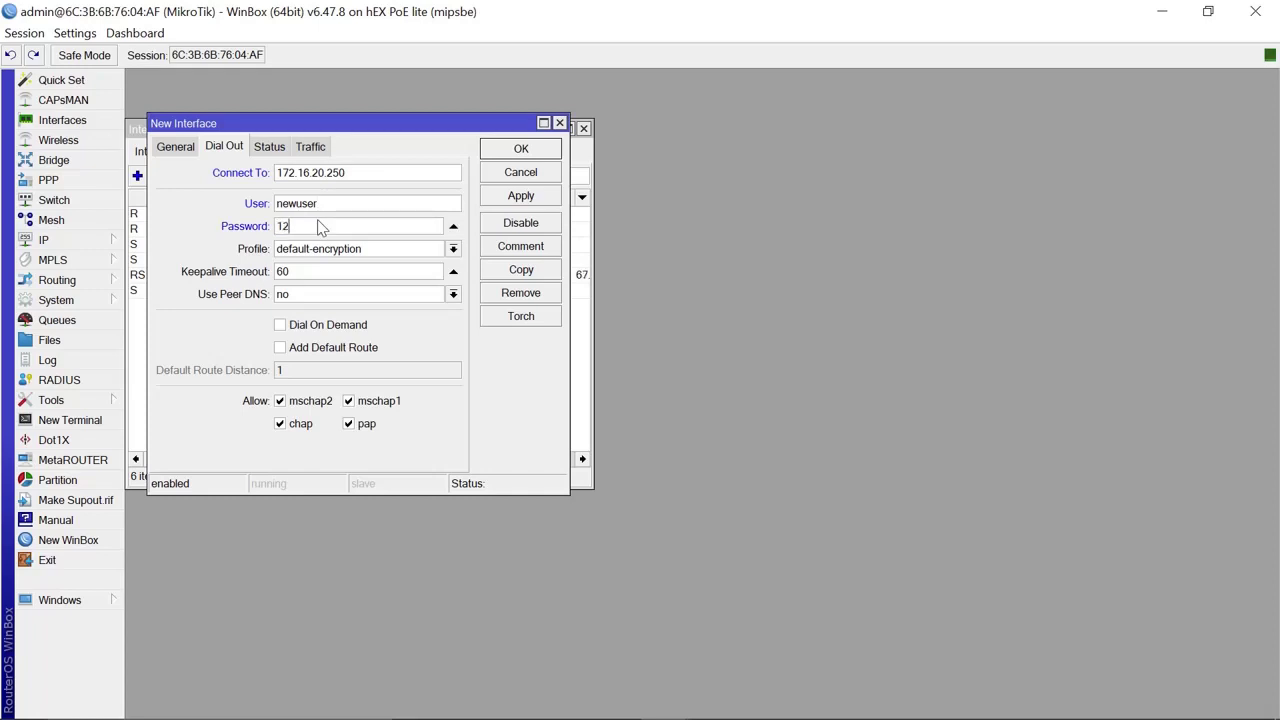
{"action": "left_click", "coordinate": [521, 196]}
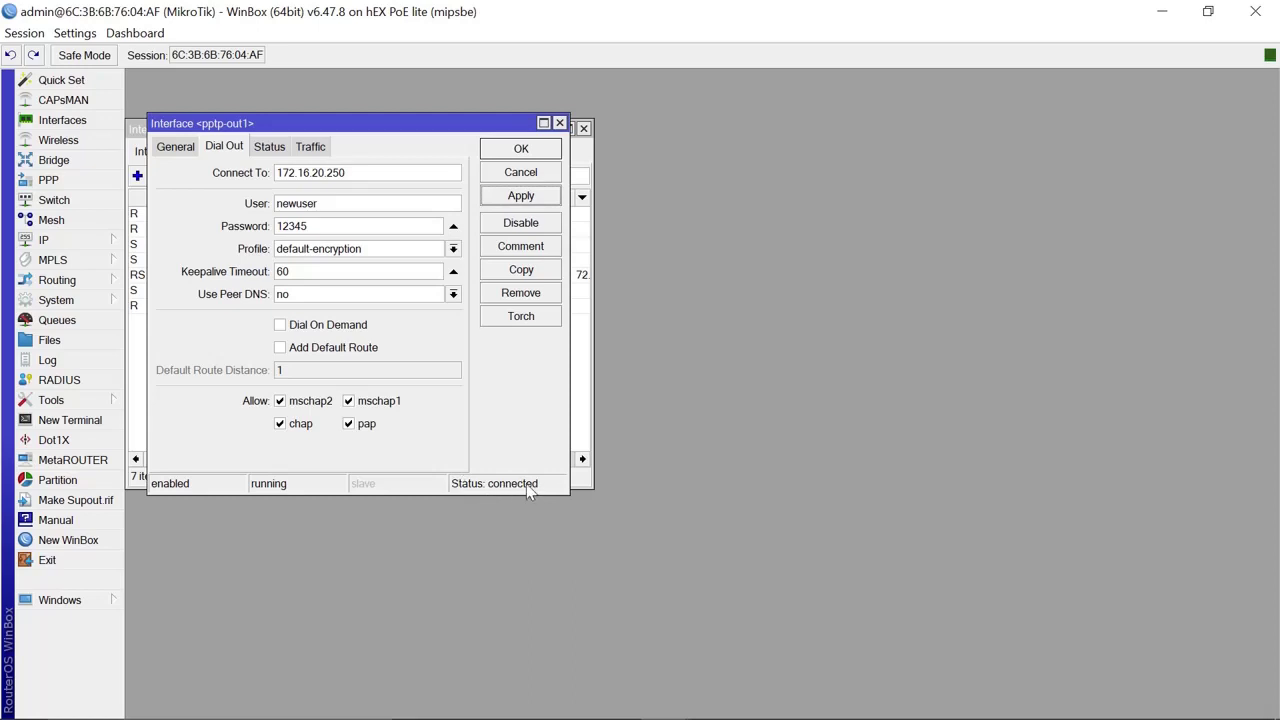
{"action": "left_click", "coordinate": [270, 148]}
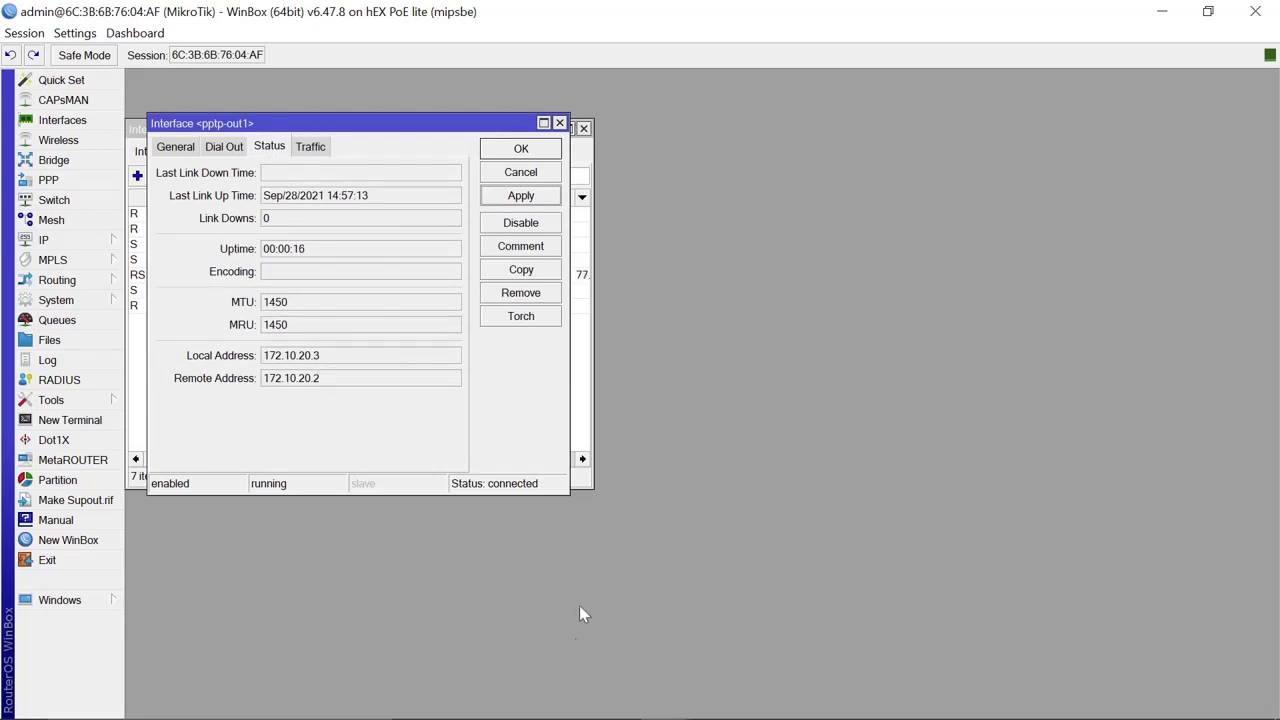
Maximize the hAP lite window and widen Active Connections' Name and Caller ID columns to show 192.168.88.251.
{"action": "mouse_move", "coordinate": [662, 705]}
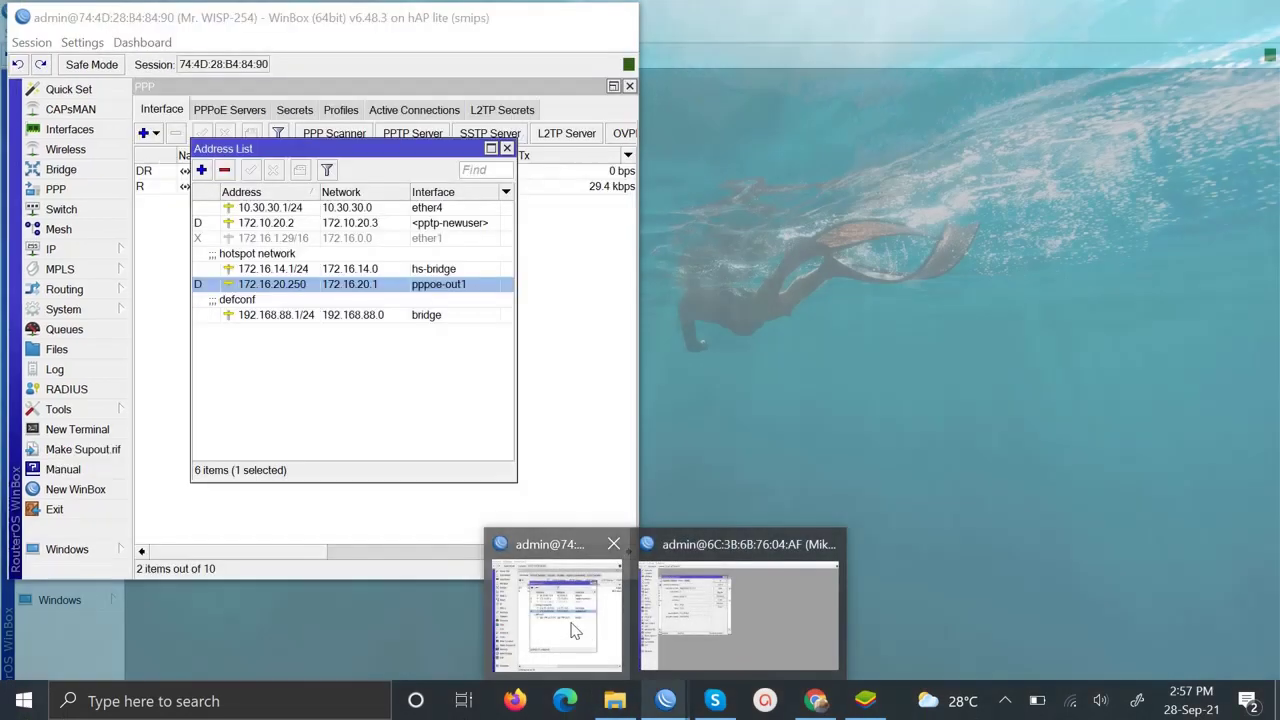
{"action": "left_click", "coordinate": [583, 632]}
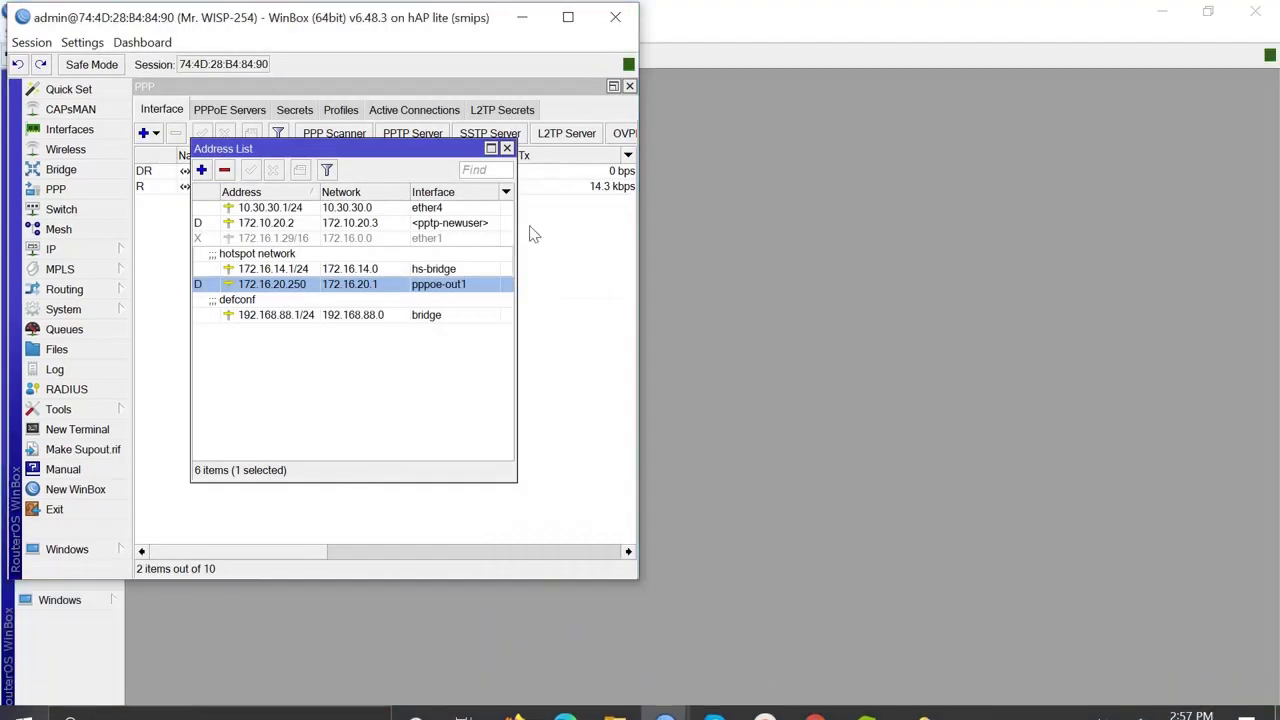
{"action": "left_click", "coordinate": [567, 17]}
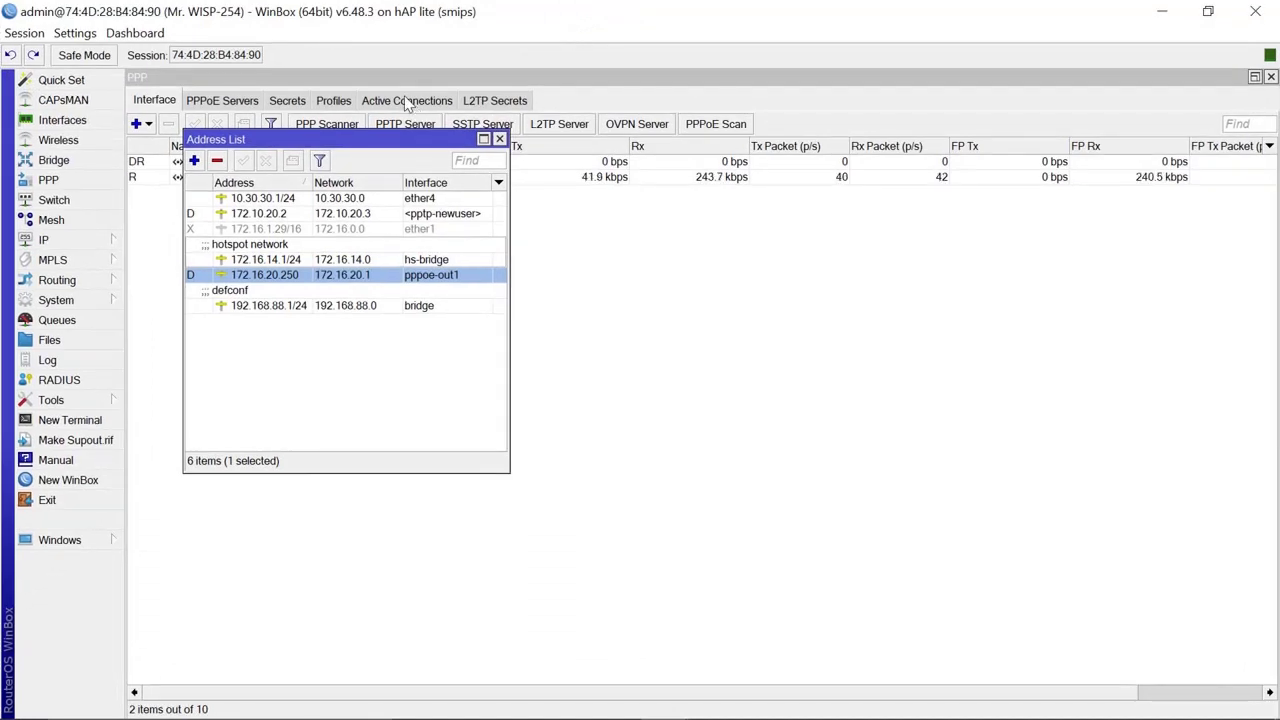
{"action": "left_click", "coordinate": [407, 101]}
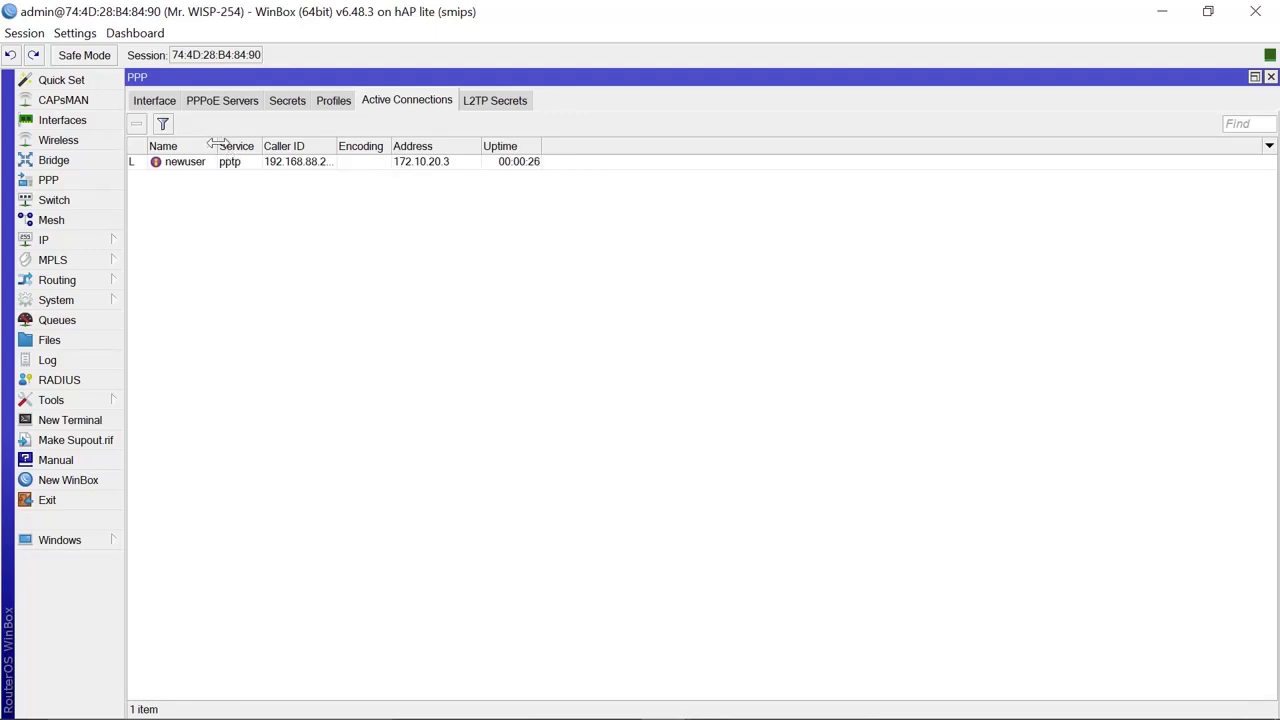
{"action": "left_click_drag", "start_coordinate": [213, 144], "coordinate": [243, 144]}
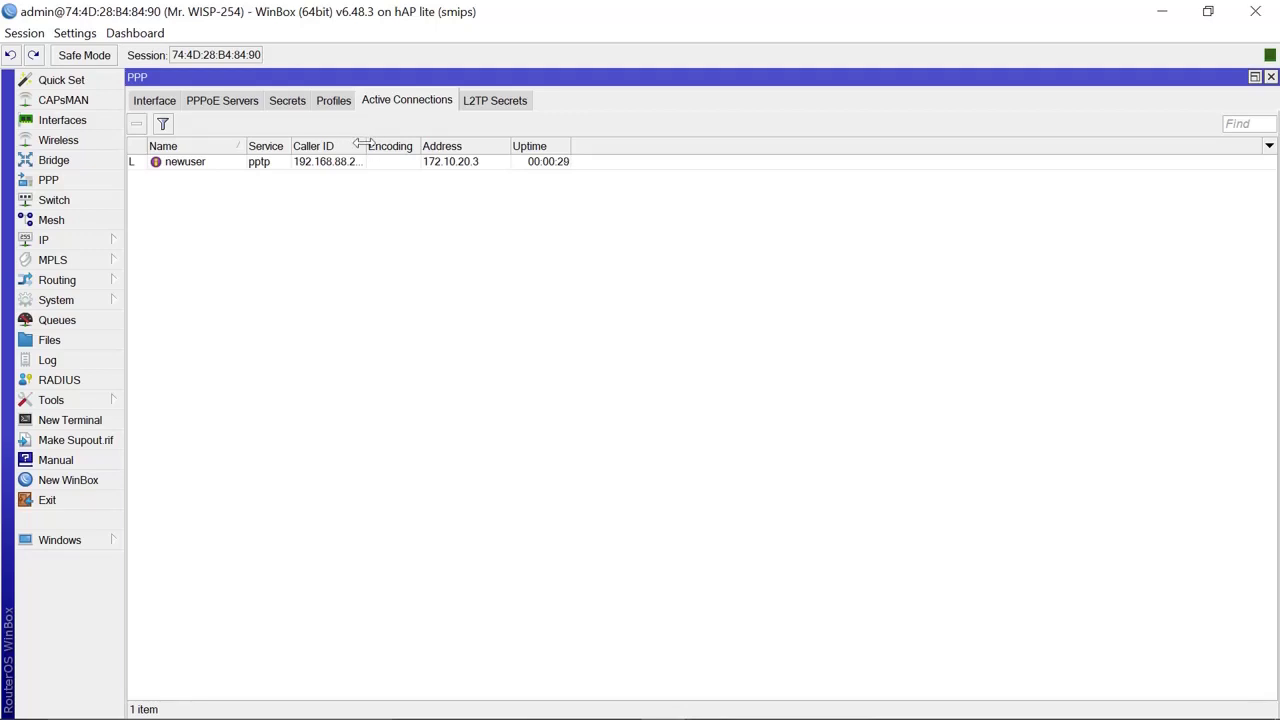
{"action": "left_click_drag", "start_coordinate": [363, 145], "coordinate": [388, 143]}
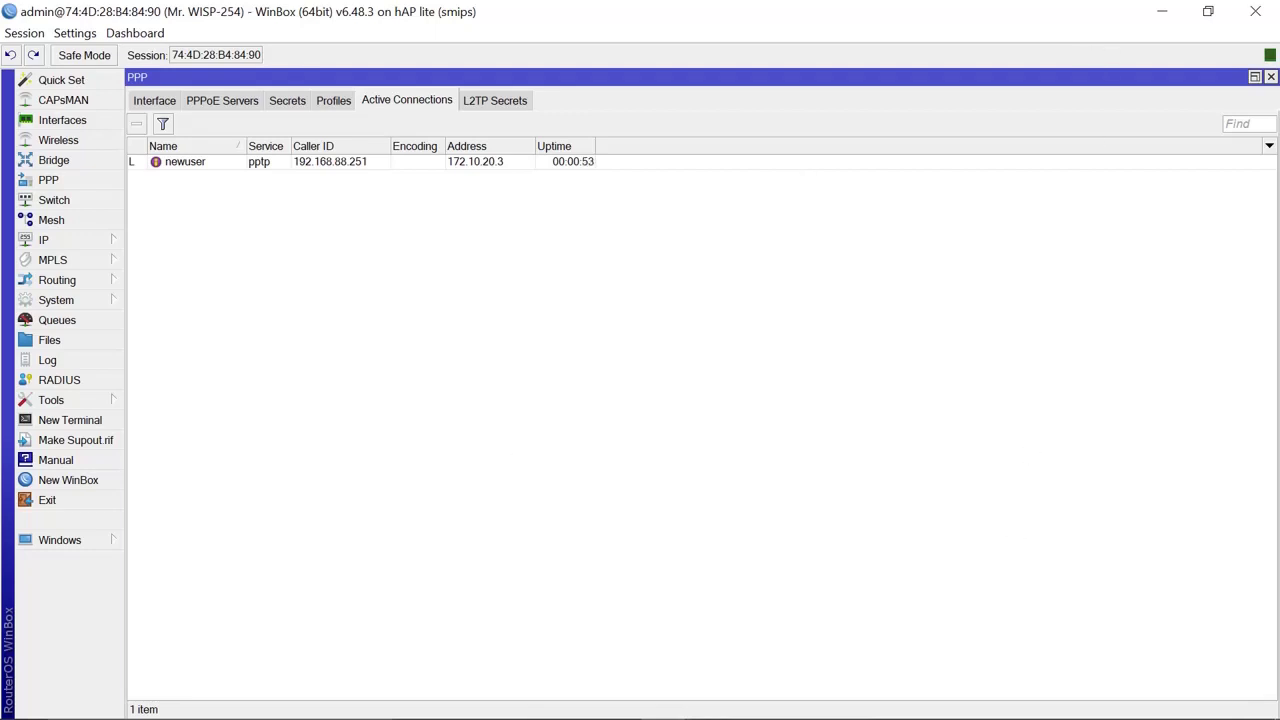
{"action": "mouse_move", "coordinate": [1065, 715]}
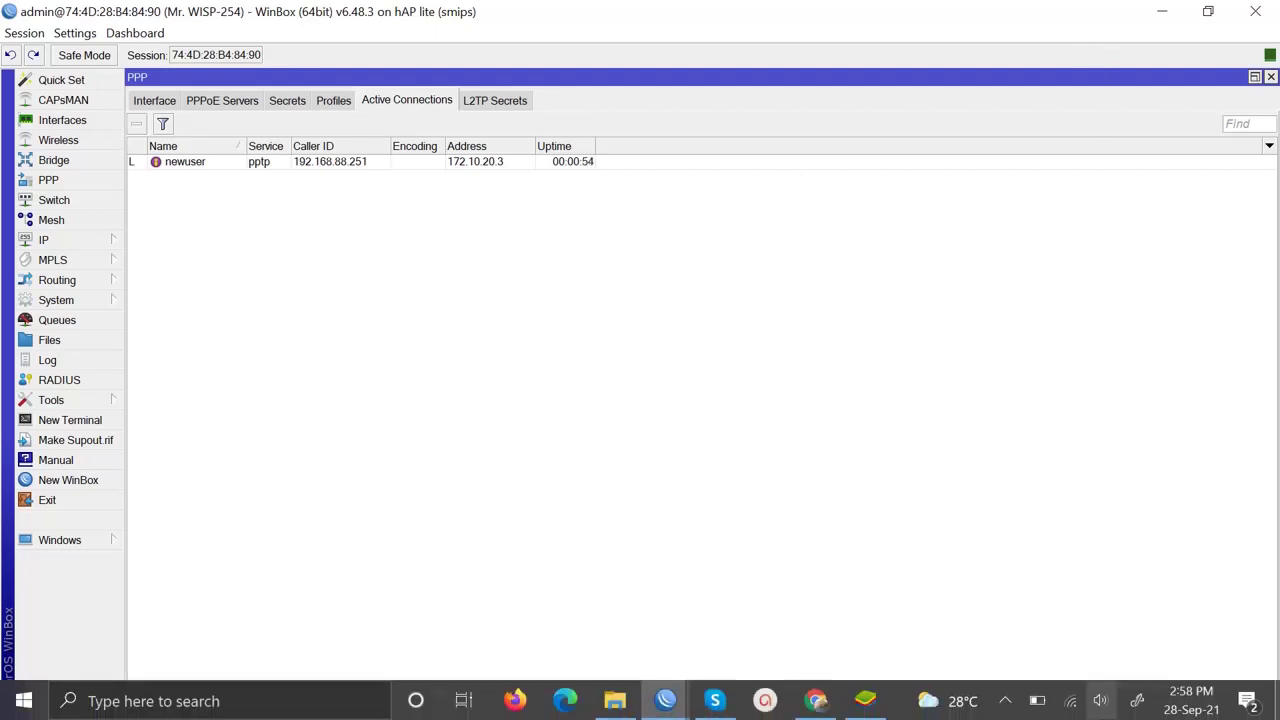
Go from the network tray icon to Network & Internet's VPN page and start adding a connection.
{"action": "right_click", "coordinate": [1071, 705]}
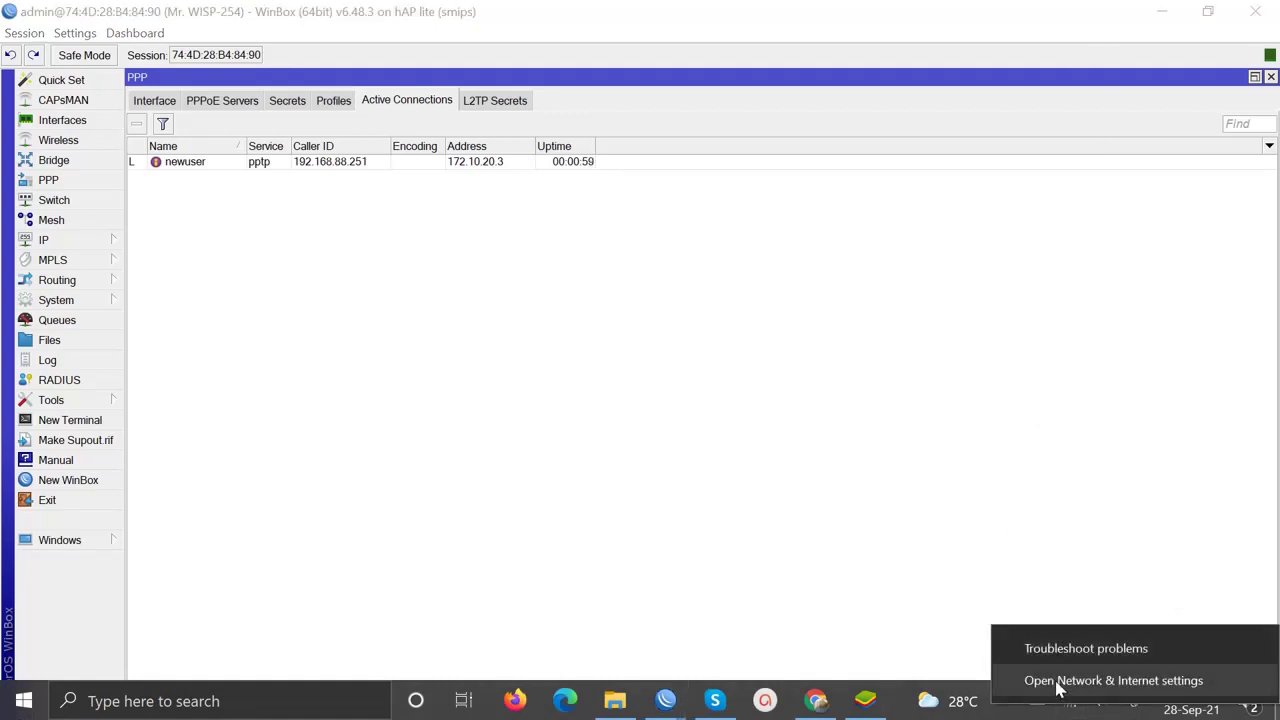
{"action": "left_click", "coordinate": [1058, 681]}
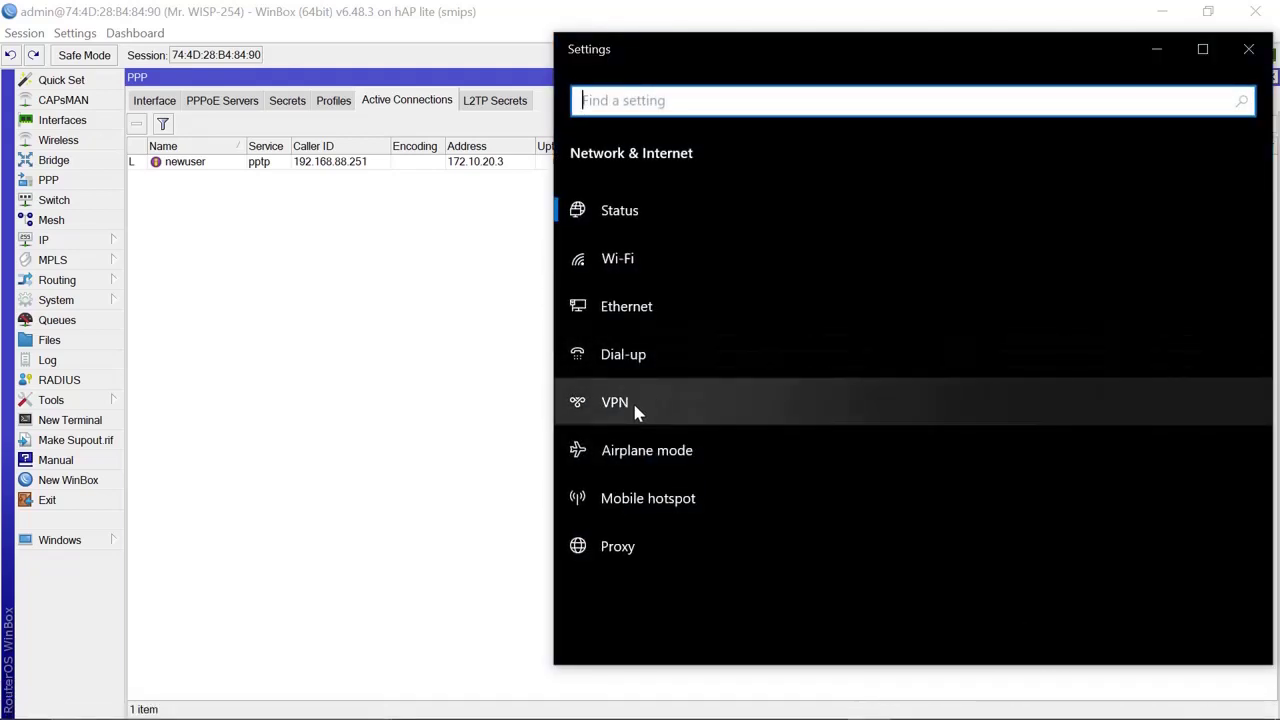
{"action": "left_click", "coordinate": [635, 408]}
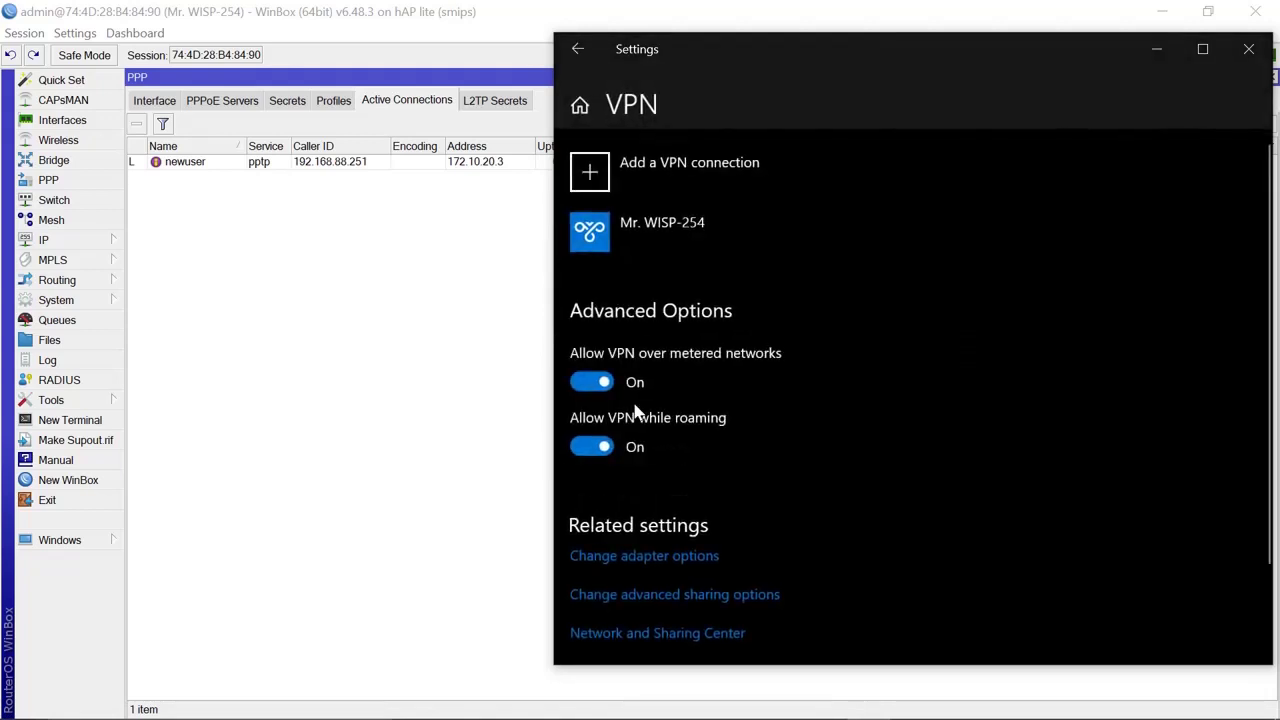
{"action": "left_click", "coordinate": [688, 172]}
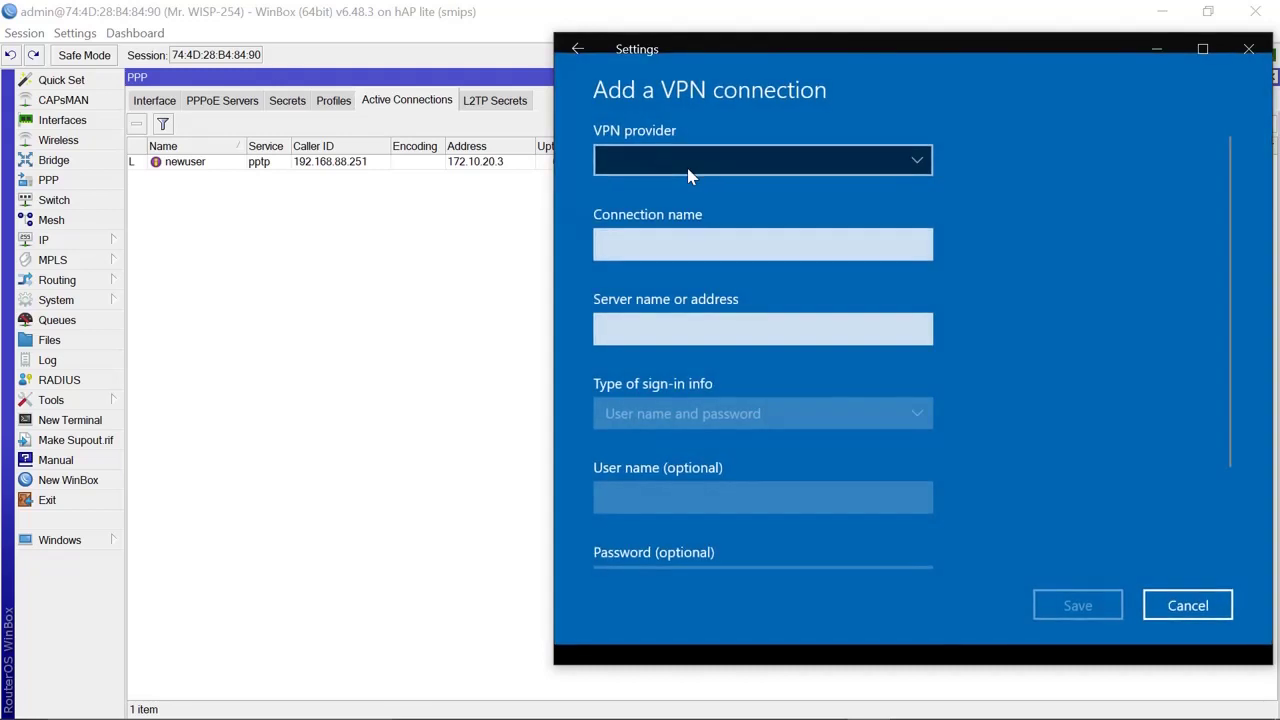
Choose Windows (built-in), name the connection pptp-out1, and paste server address 172.16.20.250.
{"action": "left_click", "coordinate": [912, 157]}
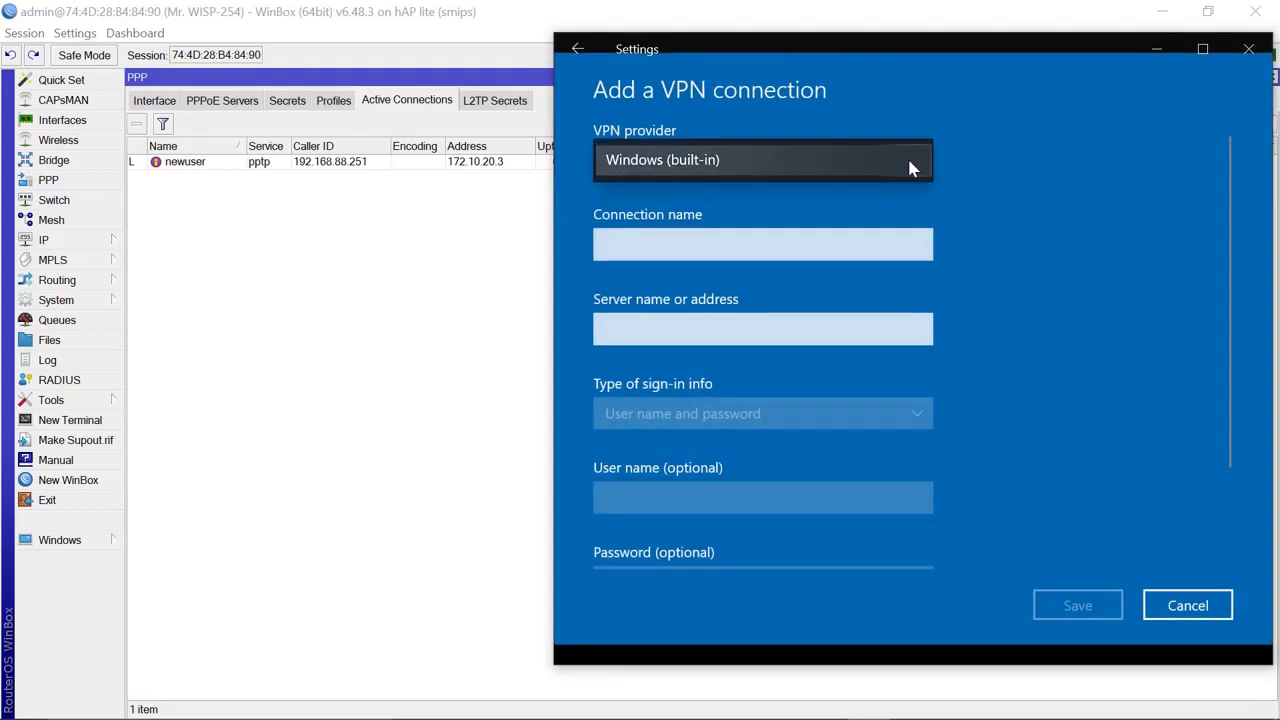
{"action": "left_click", "coordinate": [702, 162]}
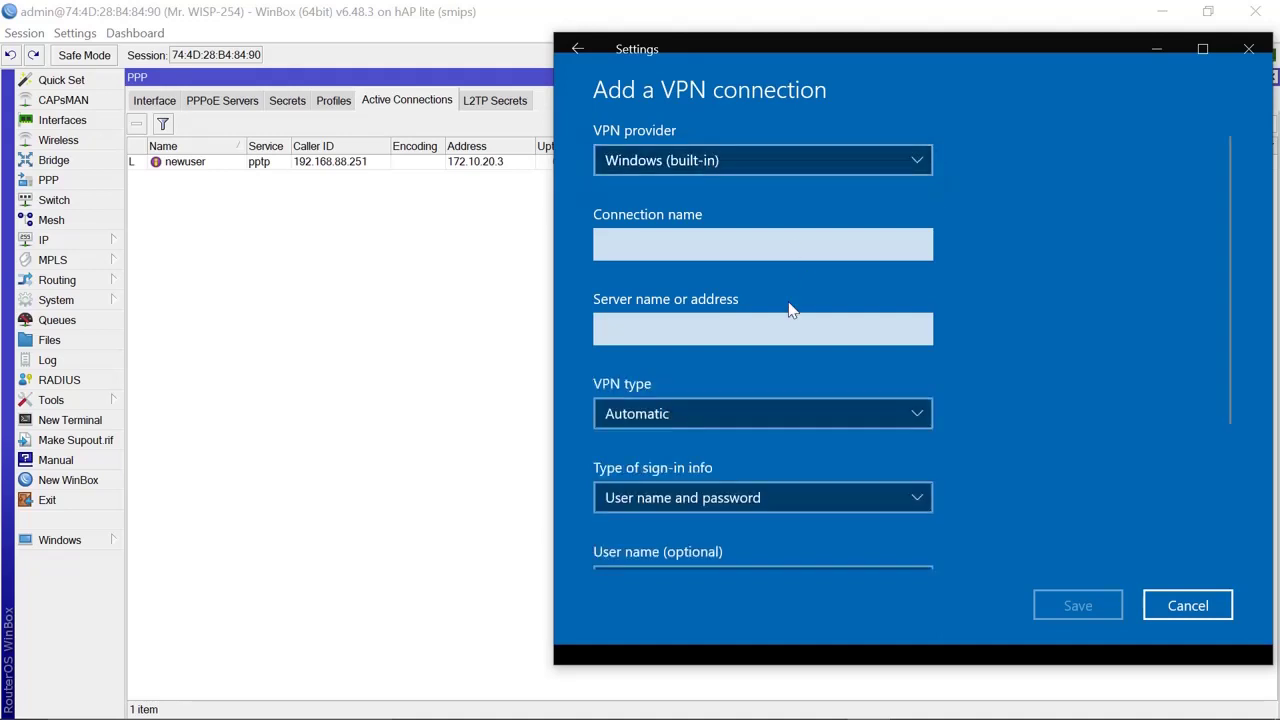
{"action": "left_click", "coordinate": [670, 245]}
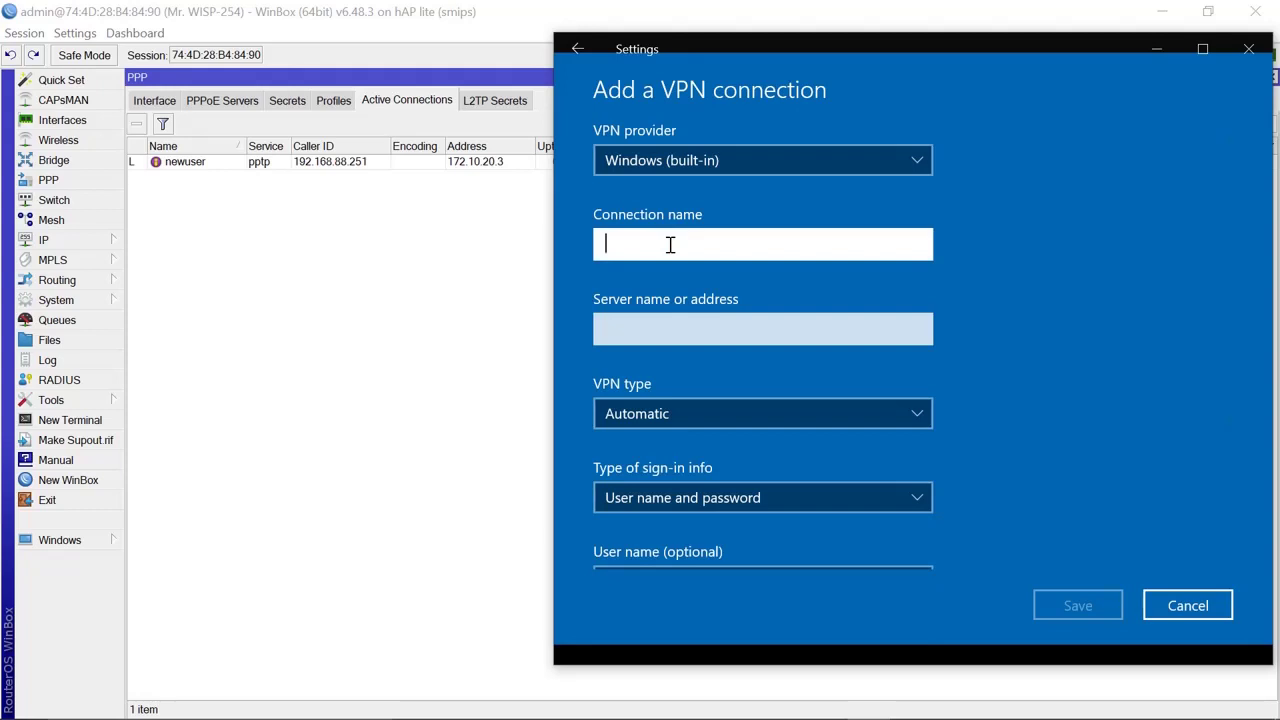
{"action": "type", "text": "pptp-out1"}
{"action": "left_click", "coordinate": [657, 326]}
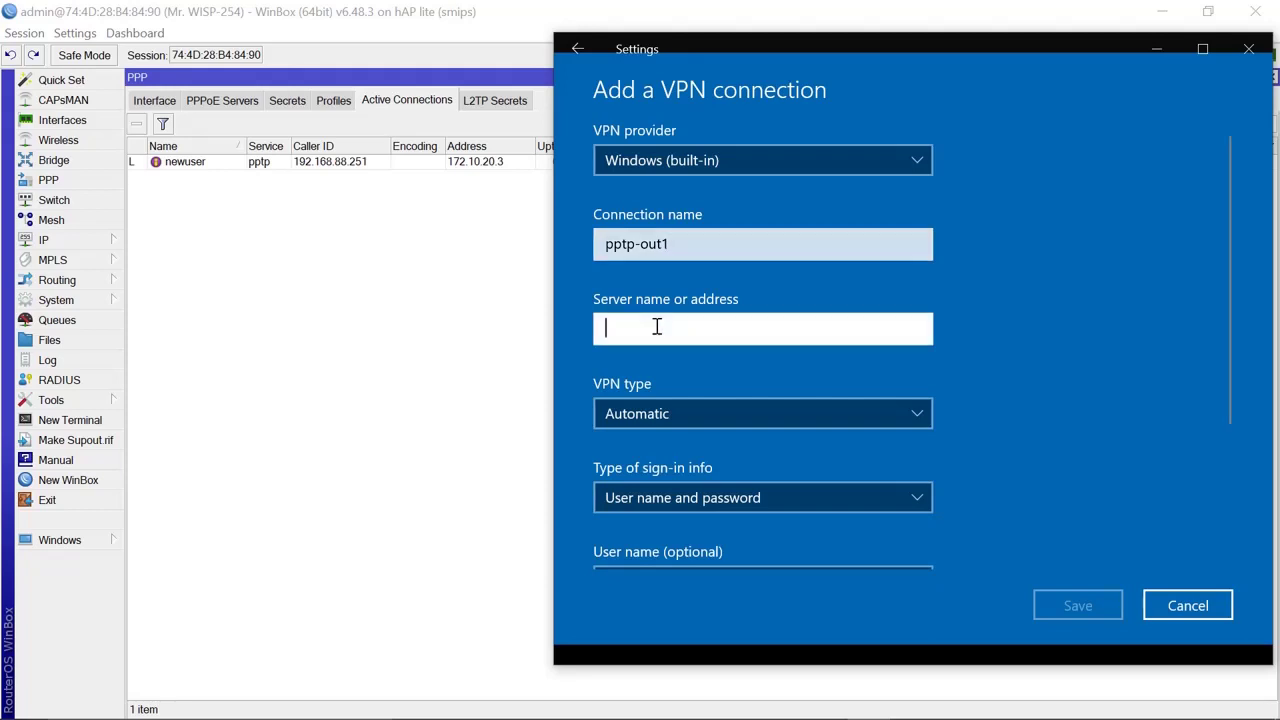
{"action": "type", "text": "172.16.20.250"}
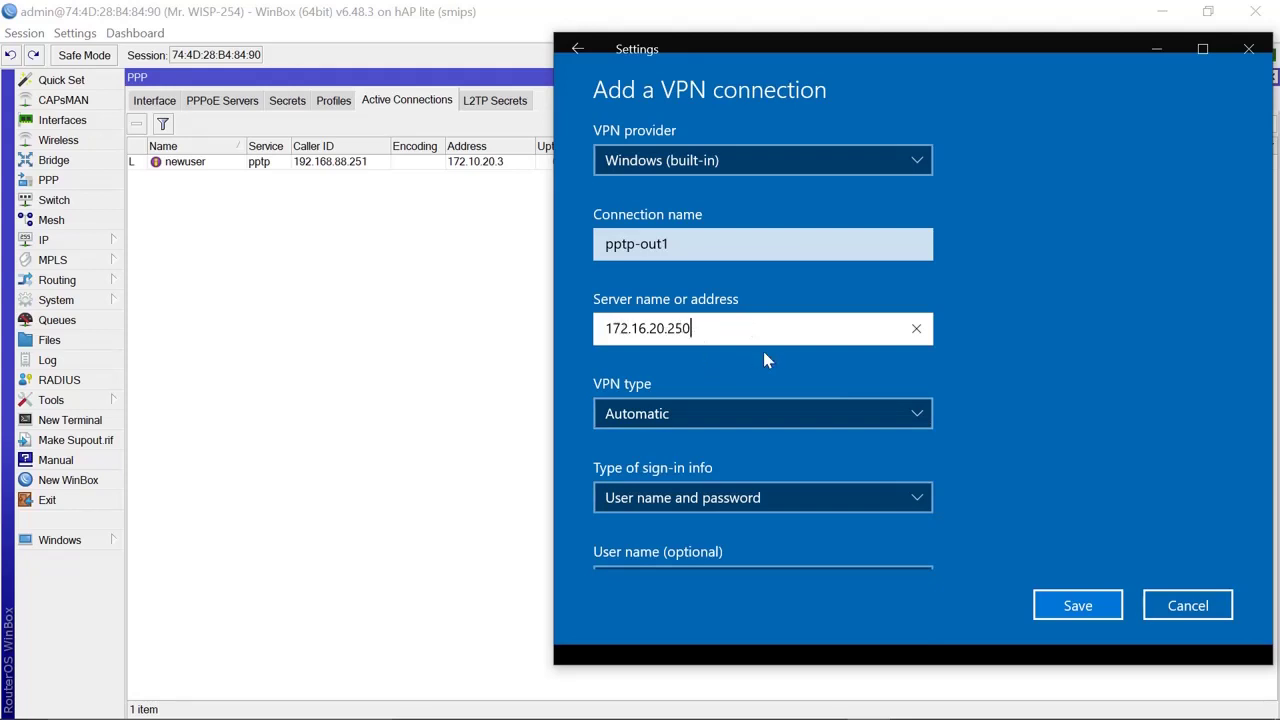
Set type PPTP with user name and password sign-in as newuser and its password, then save.
{"action": "left_click", "coordinate": [925, 418]}
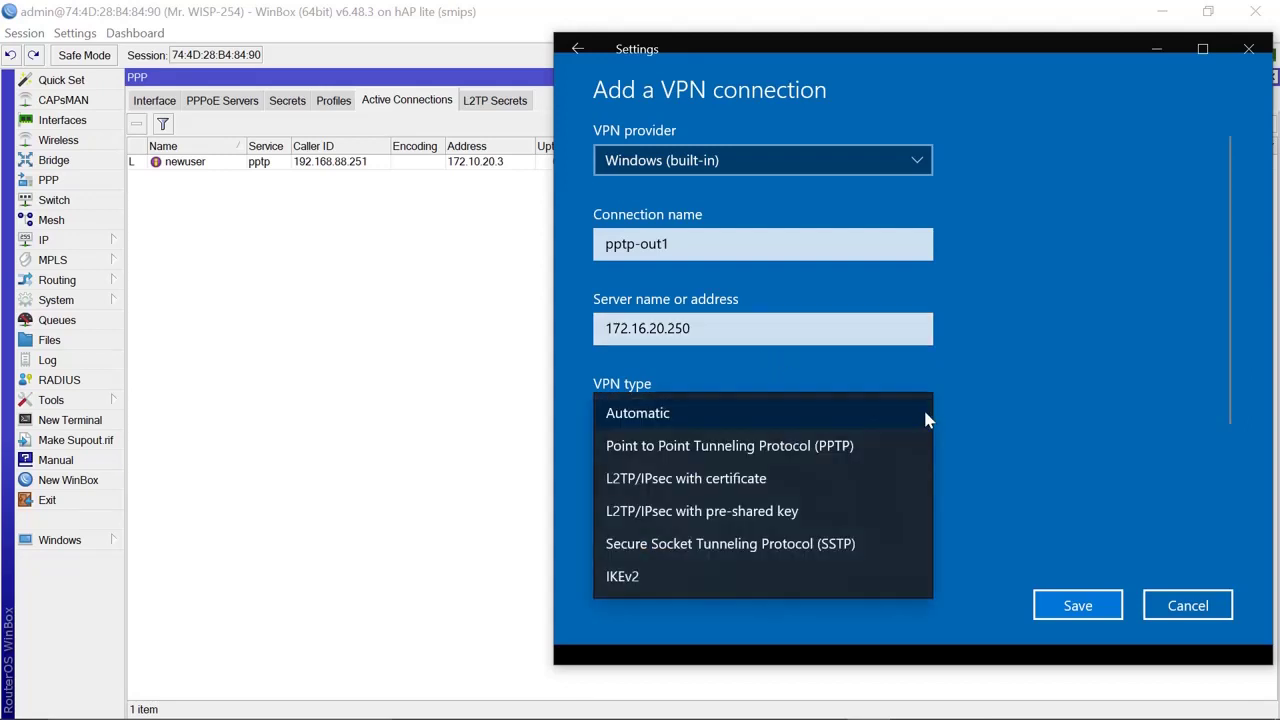
{"action": "left_click", "coordinate": [838, 450]}
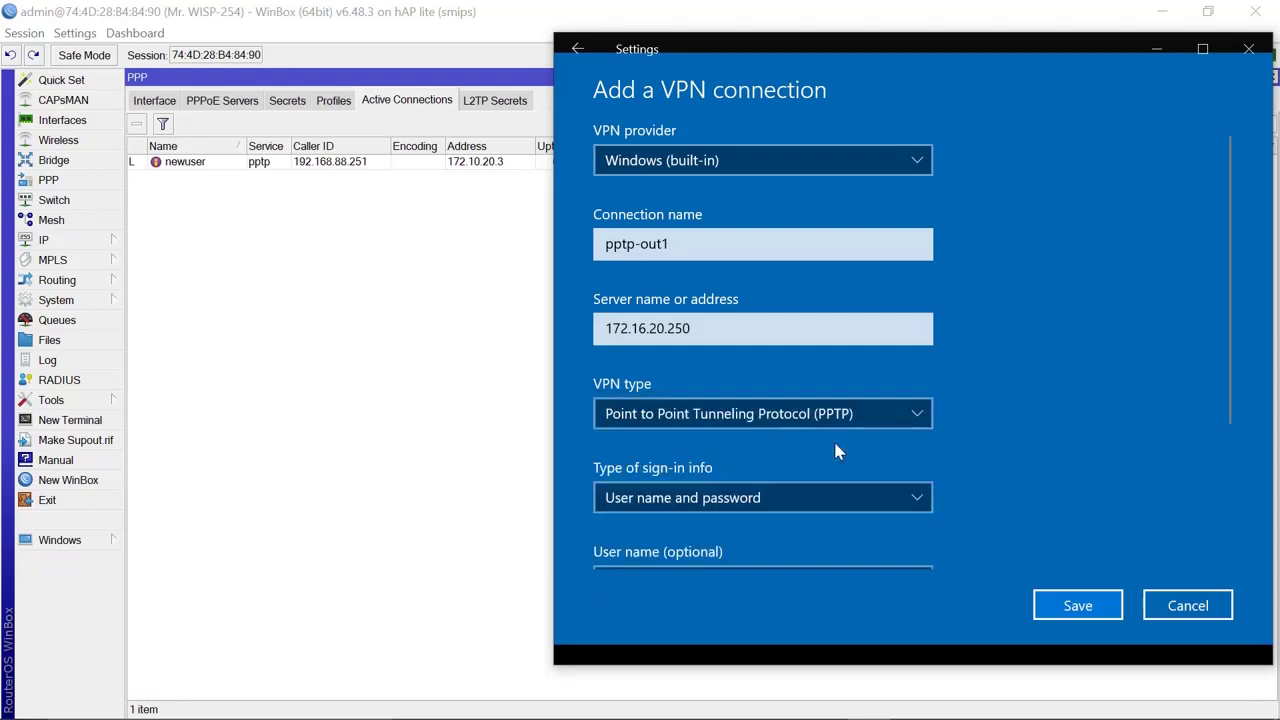
{"action": "left_click", "coordinate": [916, 499]}
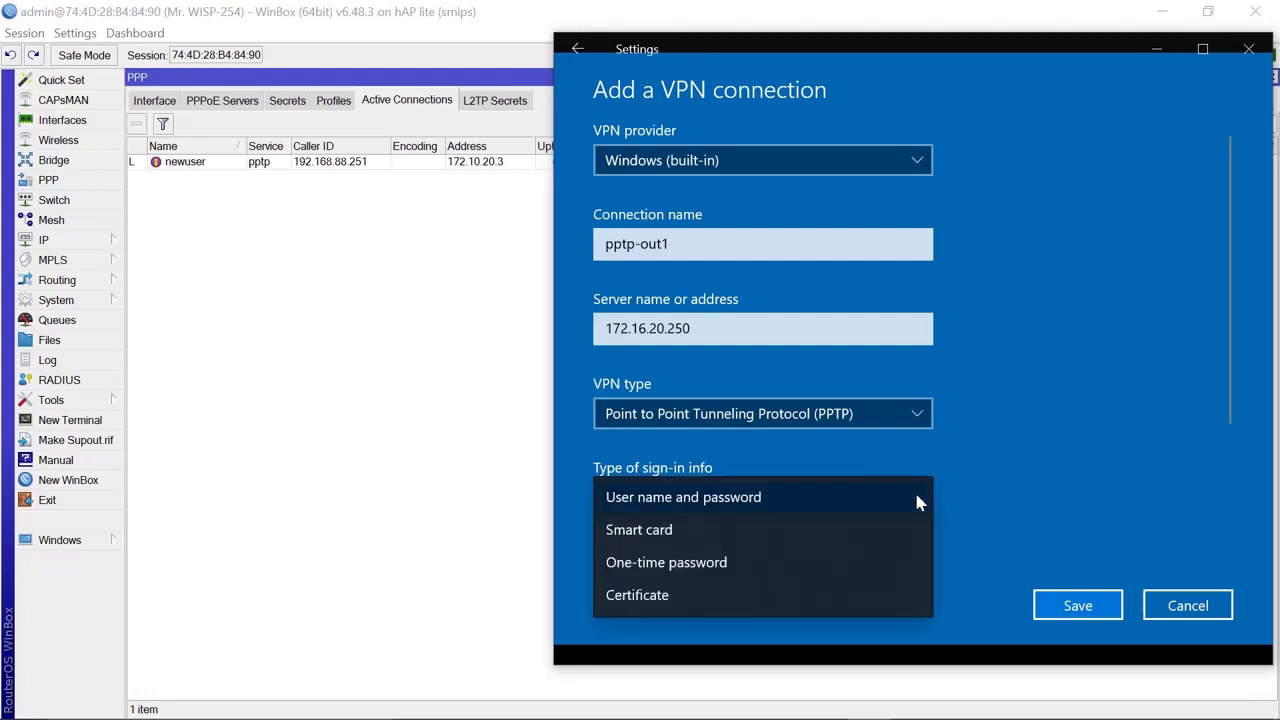
{"action": "left_click", "coordinate": [741, 507]}
{"action": "scroll", "coordinate": [741, 507], "scroll_direction": "down", "scroll_amount": 3}
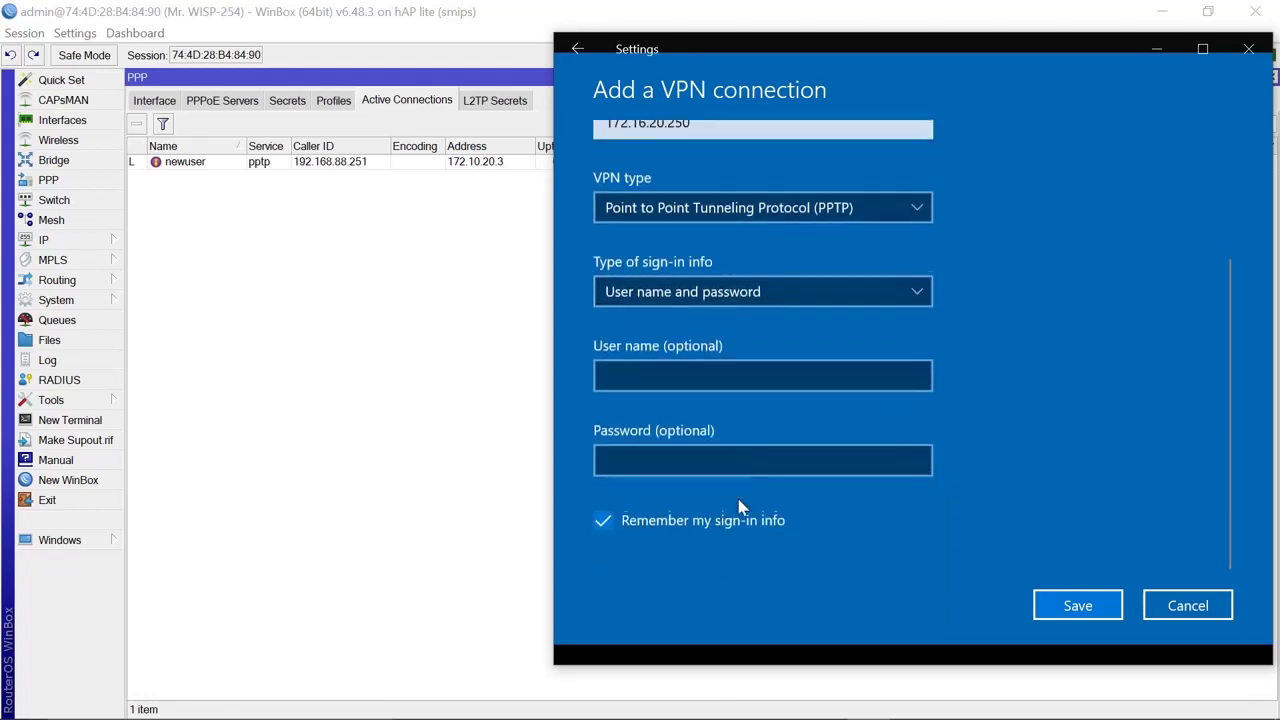
{"action": "left_click", "coordinate": [642, 382]}
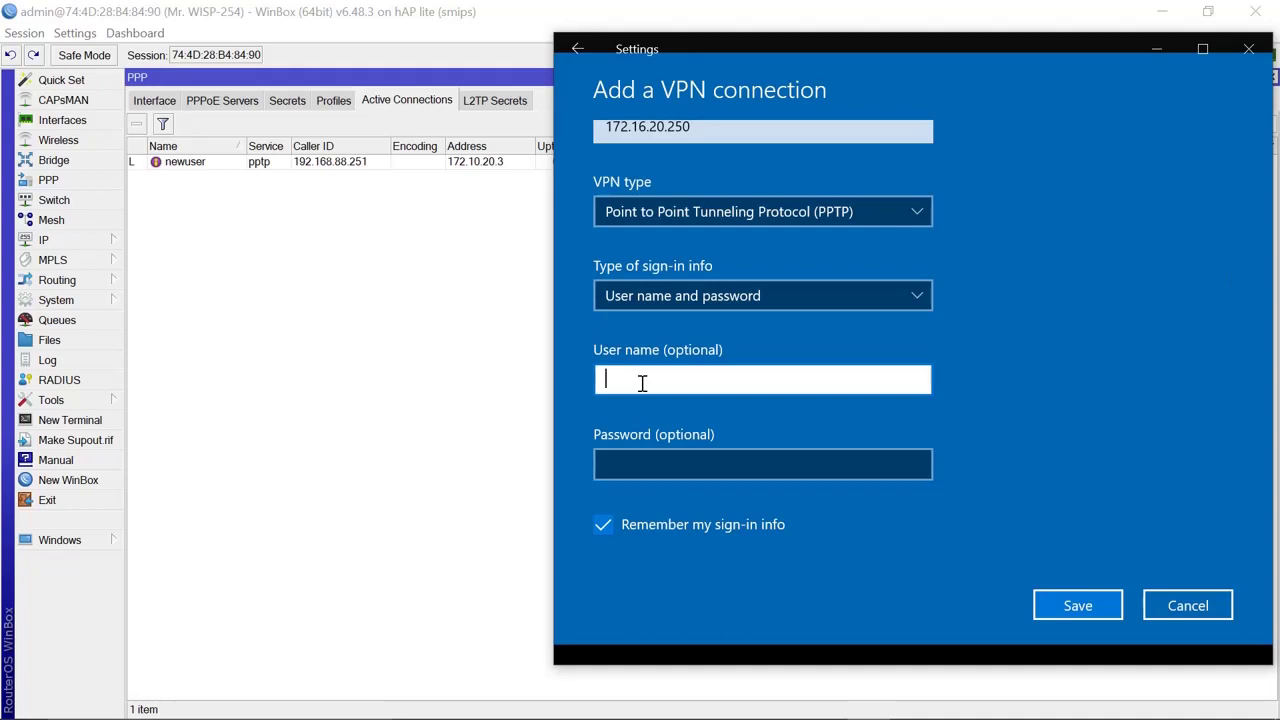
{"action": "type", "text": "newuser"}
{"action": "left_click", "coordinate": [676, 469]}
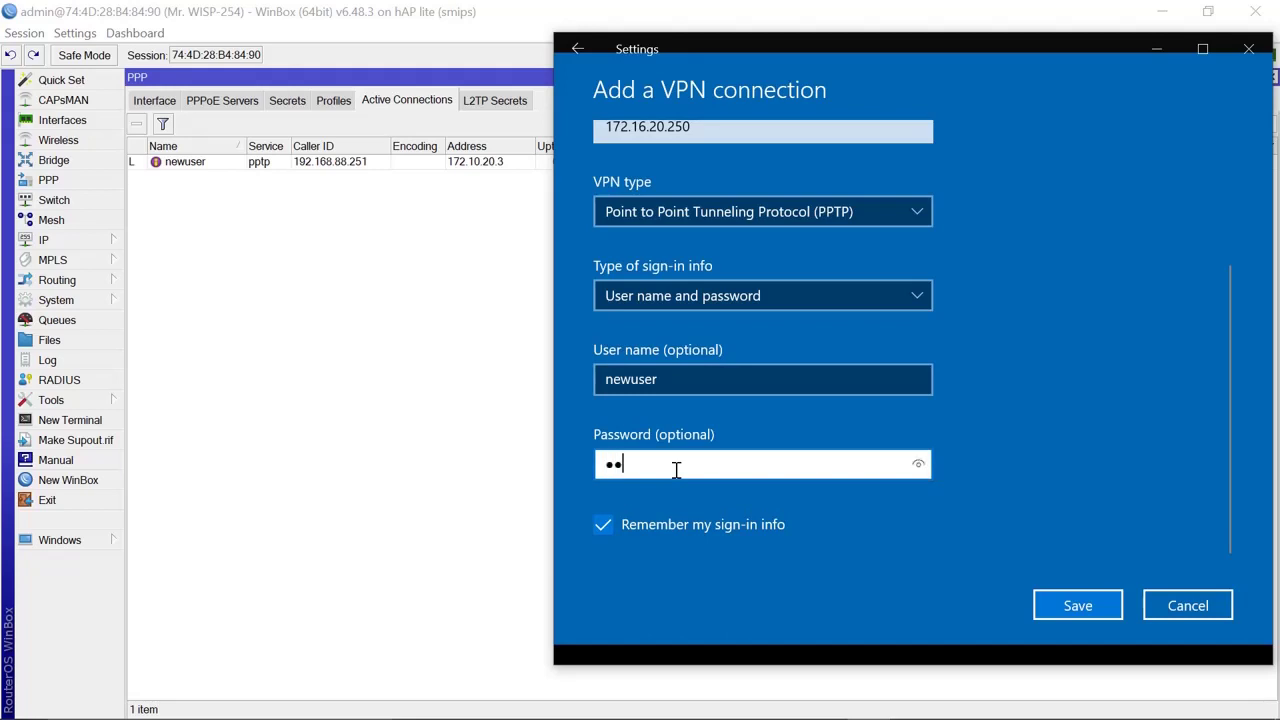
{"action": "left_click", "coordinate": [1075, 610]}
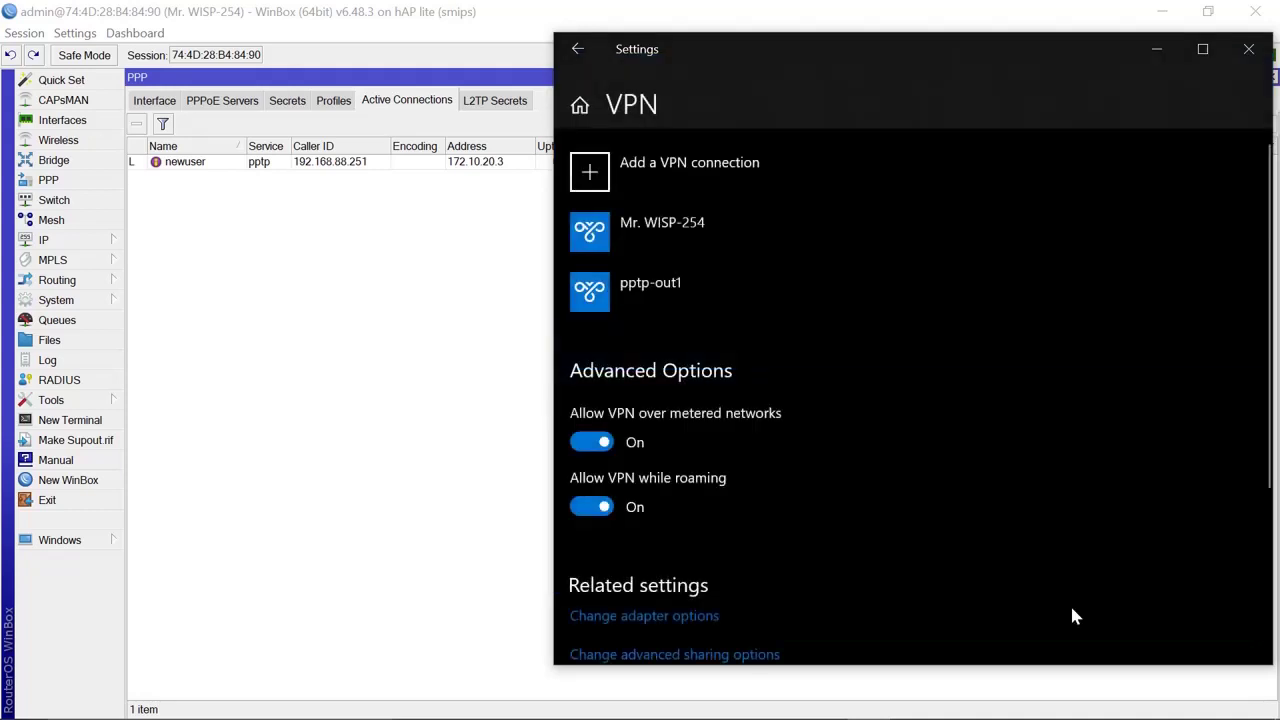
Connect the pptp-out1 VPN from the Windows VPN list.
{"action": "left_click", "coordinate": [645, 287]}
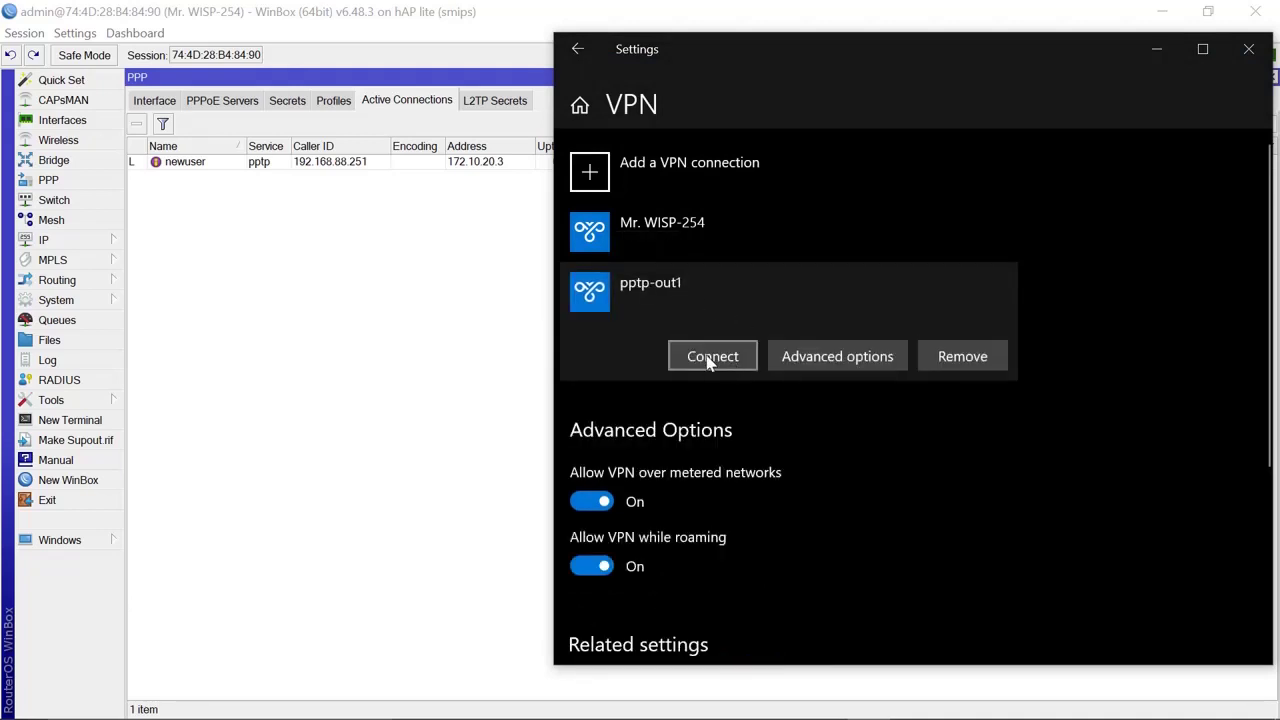
{"action": "left_click", "coordinate": [709, 360]}
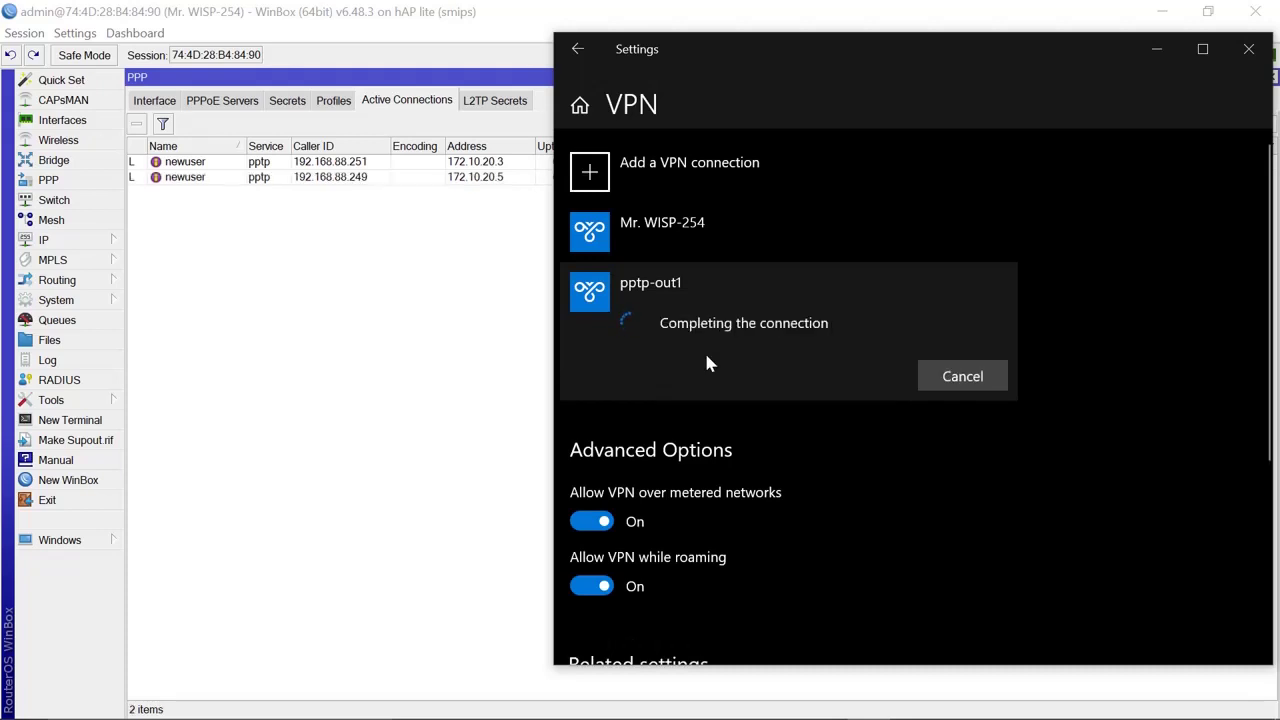
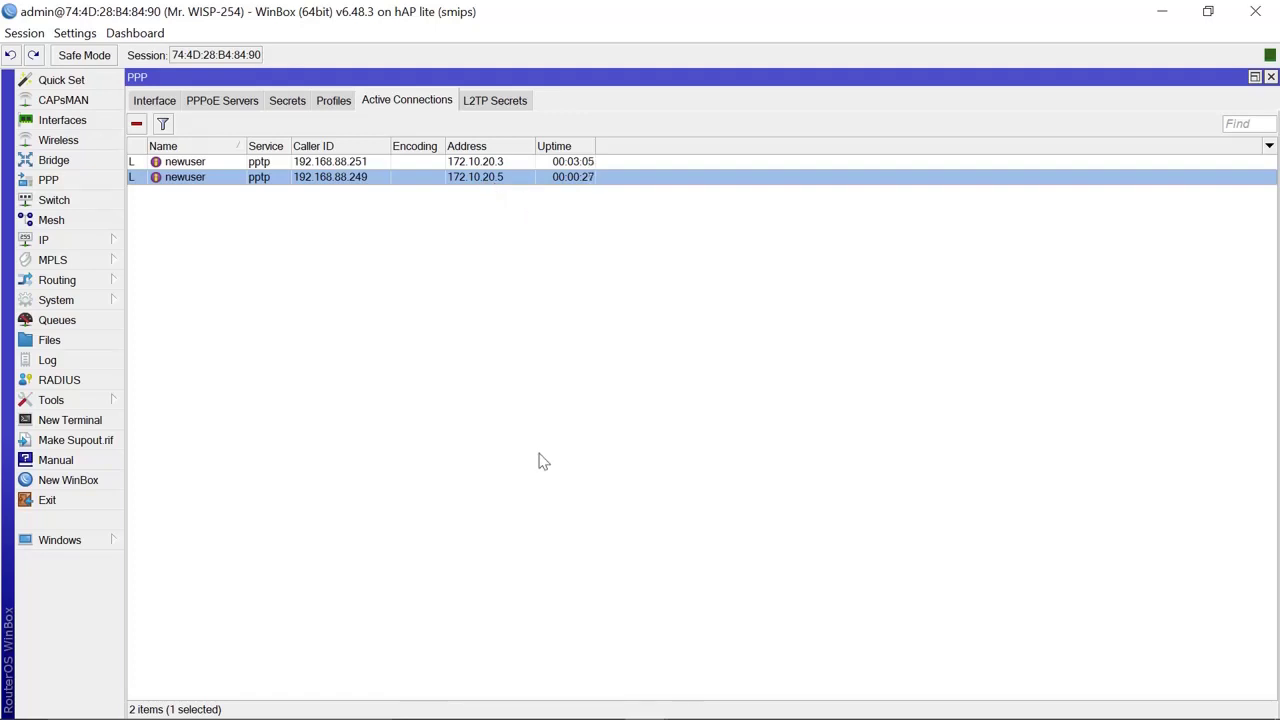
Search Windows for 'cm' and launch Command Prompt from the Best match result.
{"action": "mouse_move", "coordinate": [550, 718]}
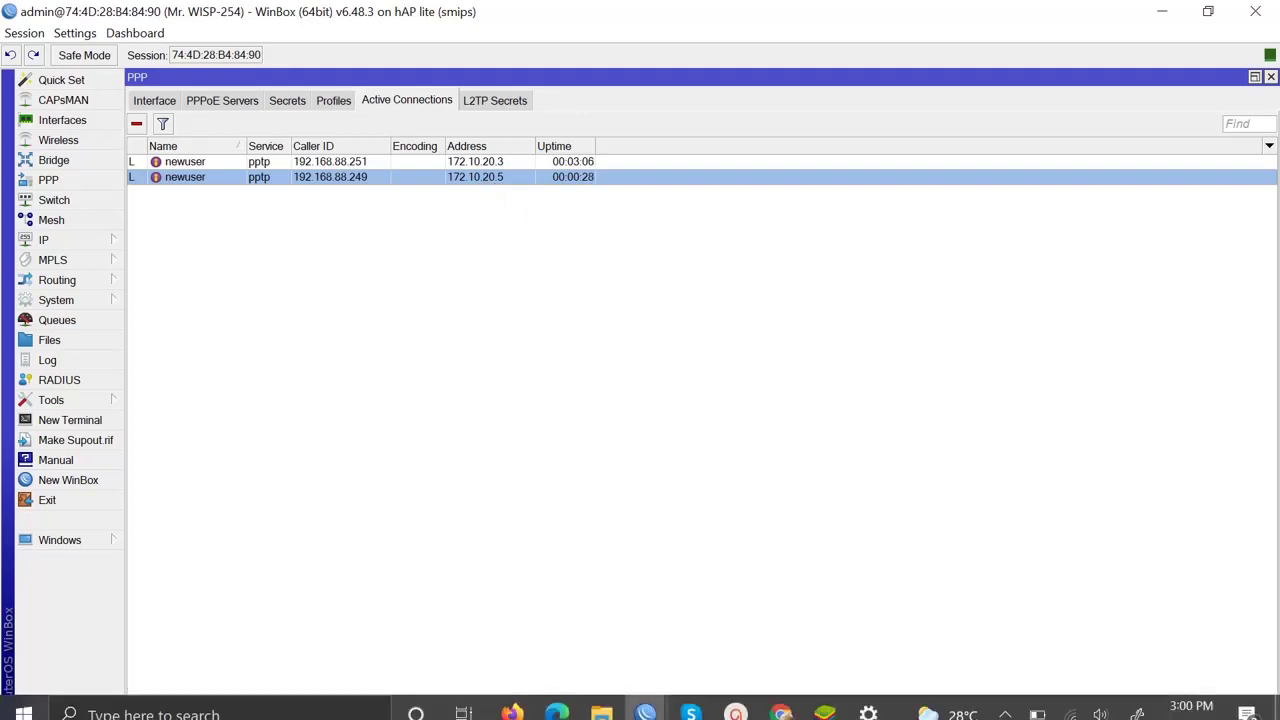
{"action": "left_click", "coordinate": [178, 705]}
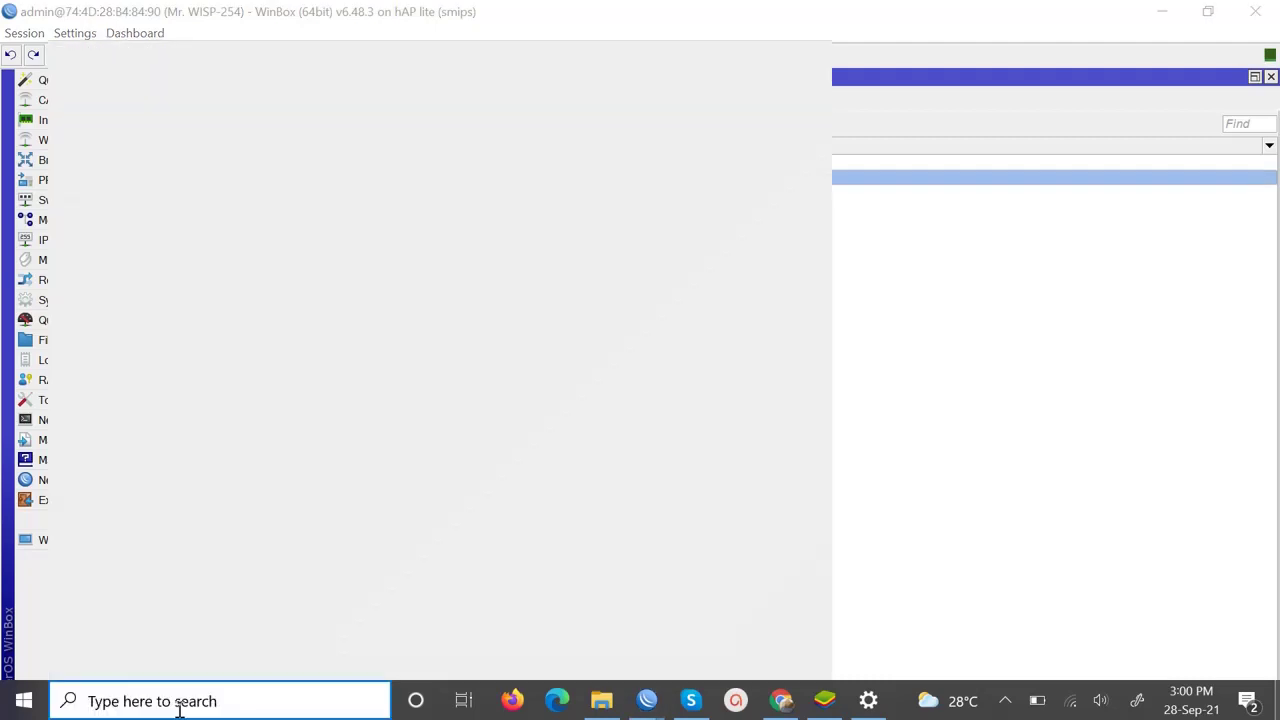
{"action": "type", "text": "cm"}
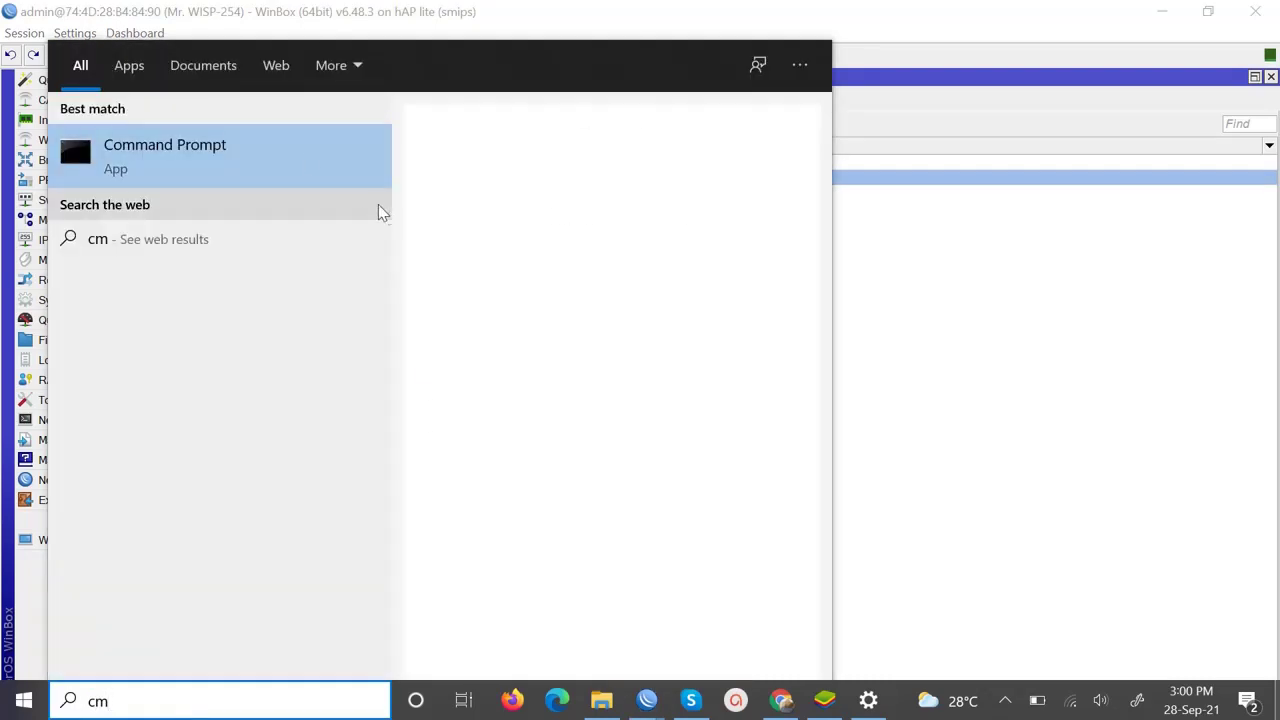
{"action": "left_click", "coordinate": [495, 313]}
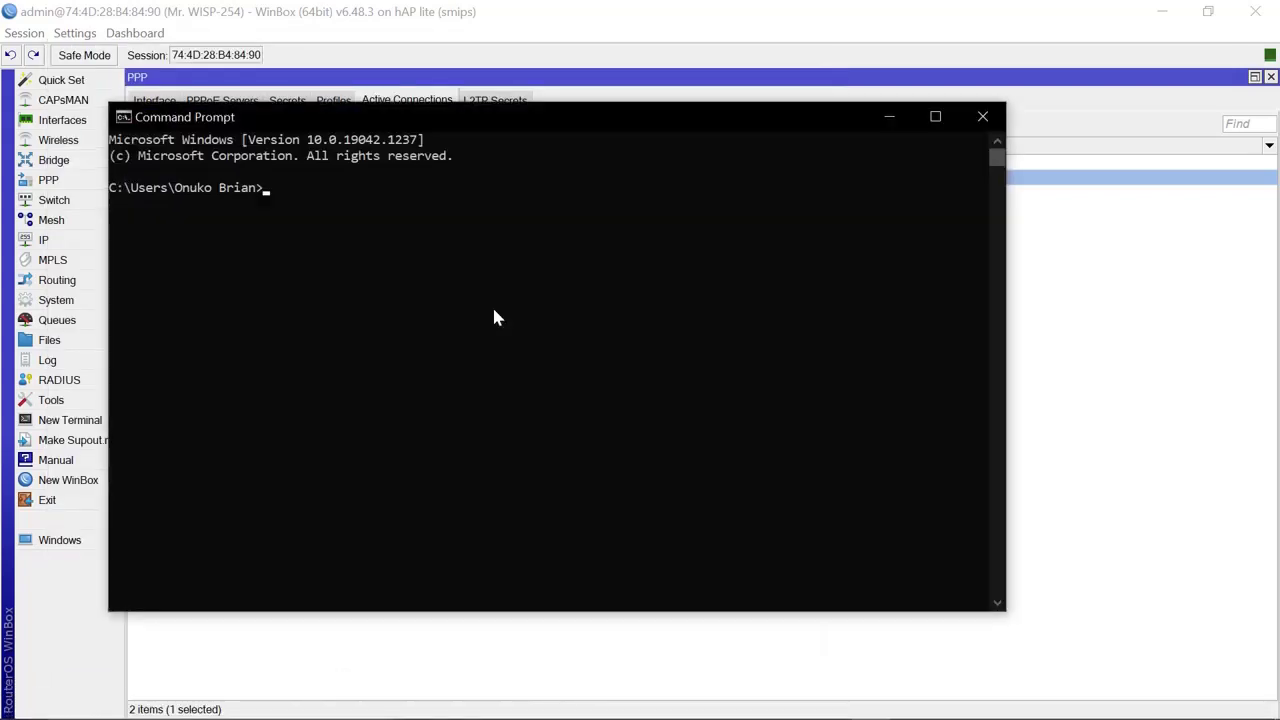
Ping 8.8.8.8 from Command Prompt and confirm replies with 0% loss.
{"action": "type", "text": "ping 8.8.8"}
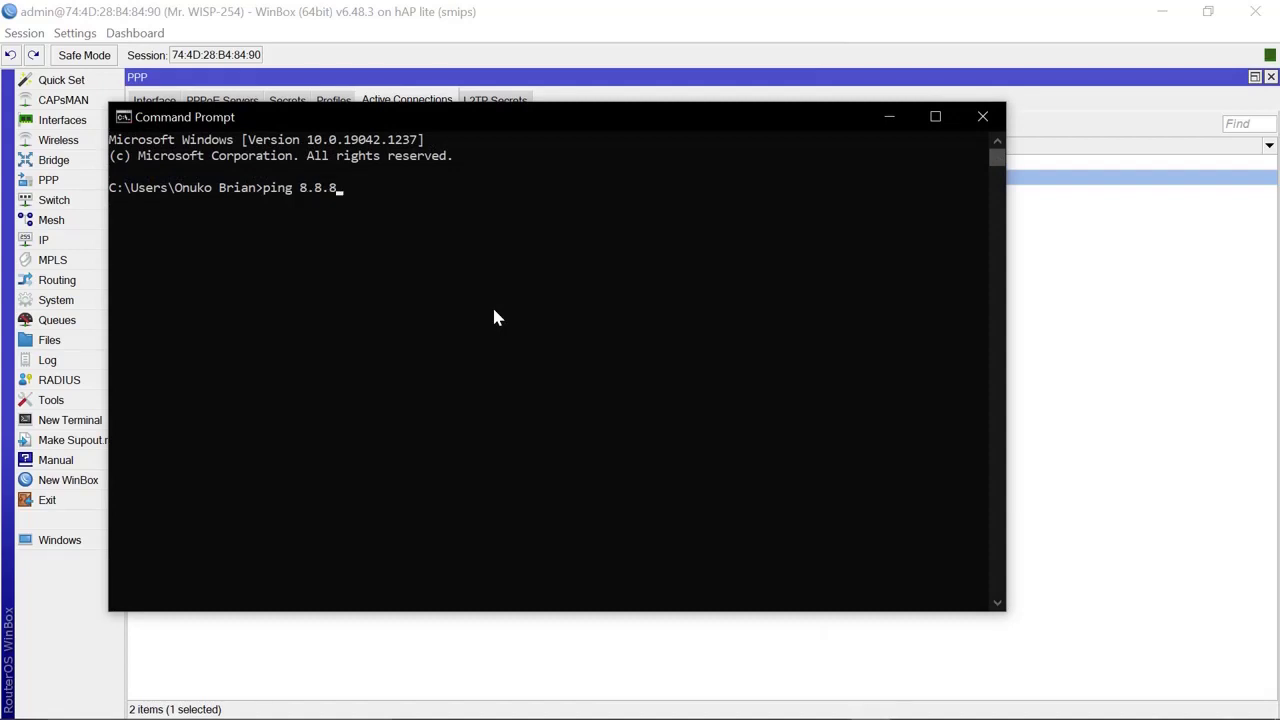
{"action": "type", "text": ".8"}
{"action": "key", "text": "Return"}
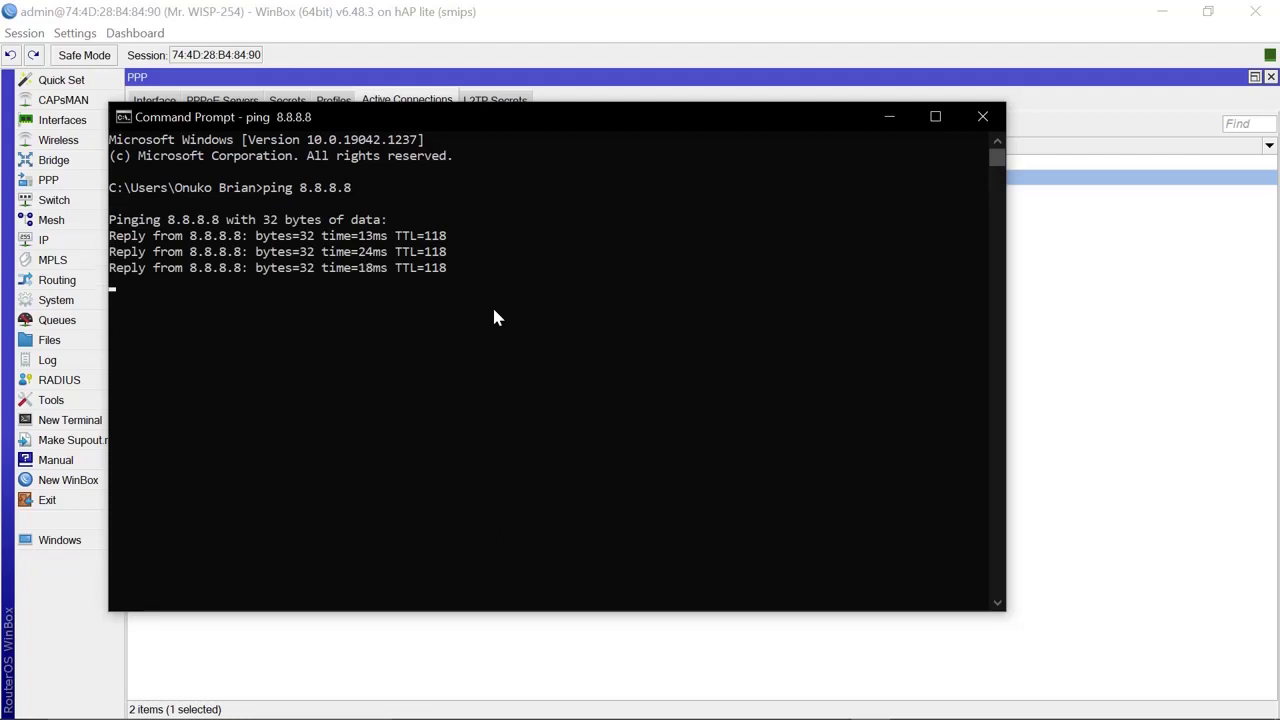
{"action": "key", "text": "Return"}
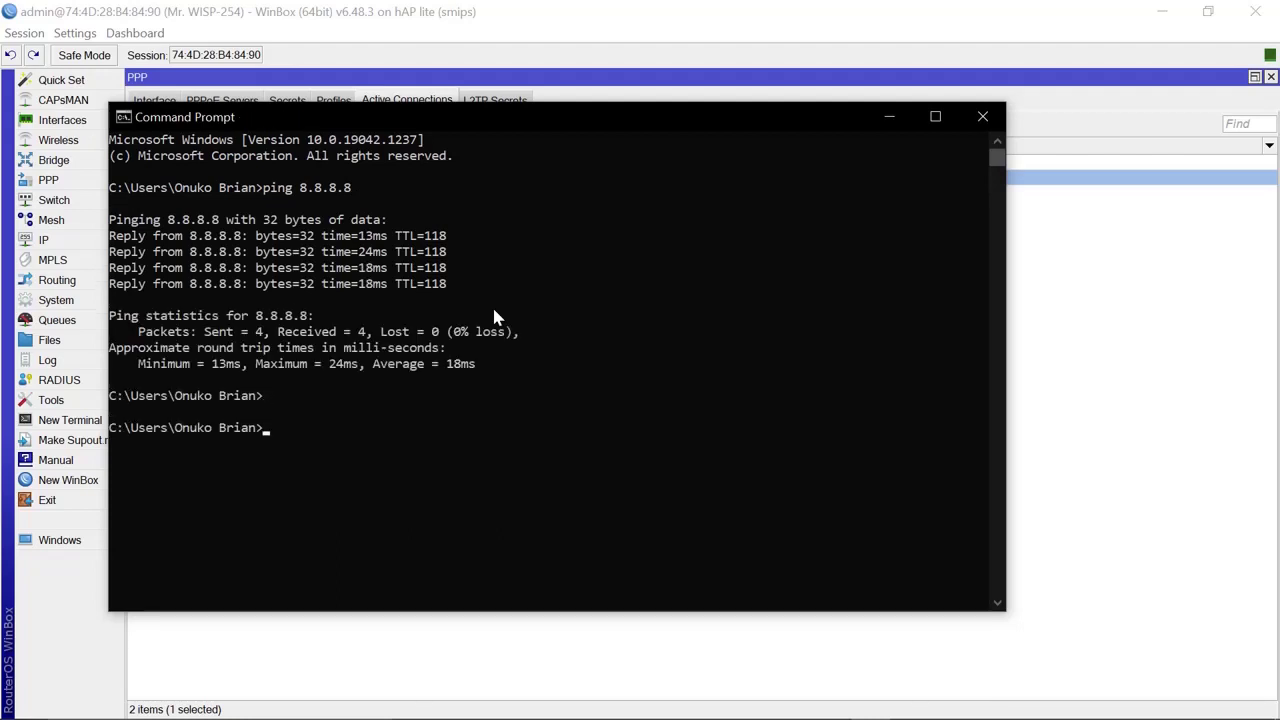
Run ipconfig, copy the pptp-out1 address 172.10.20.5, and select the matching WinBox Active Connections row.
{"action": "type", "text": "ipconfig"}
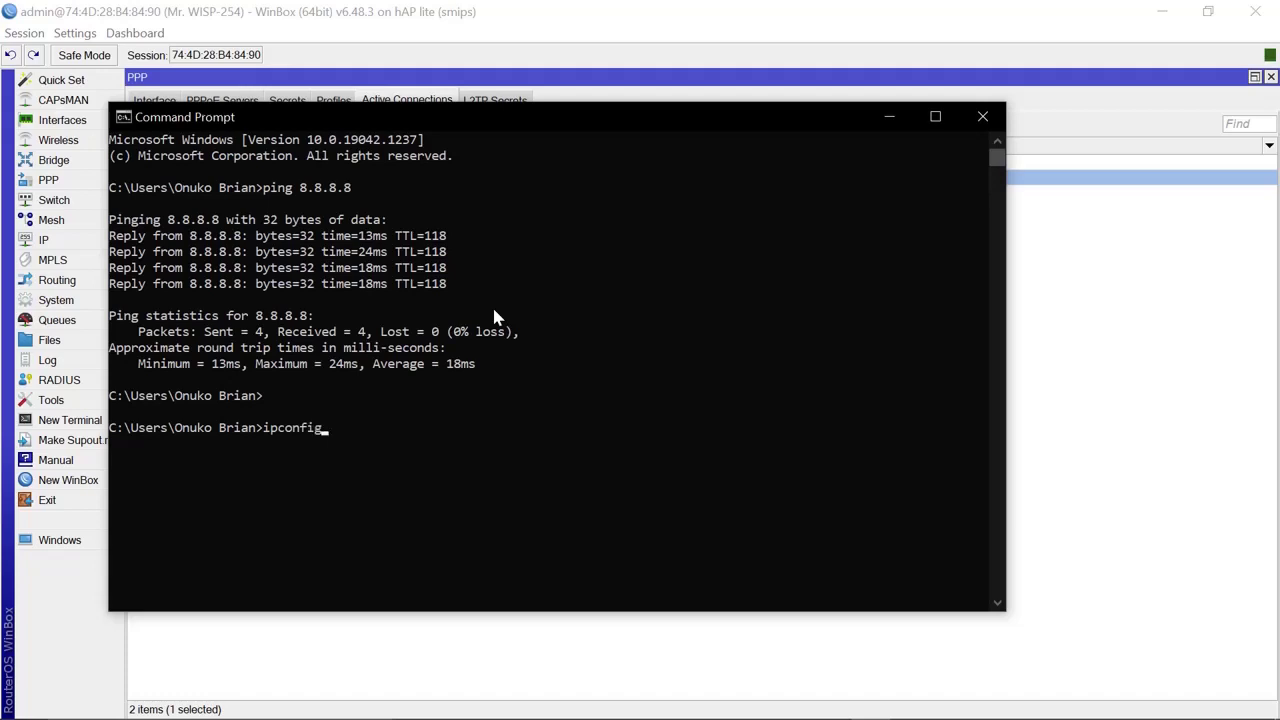
{"action": "key", "text": "Return"}
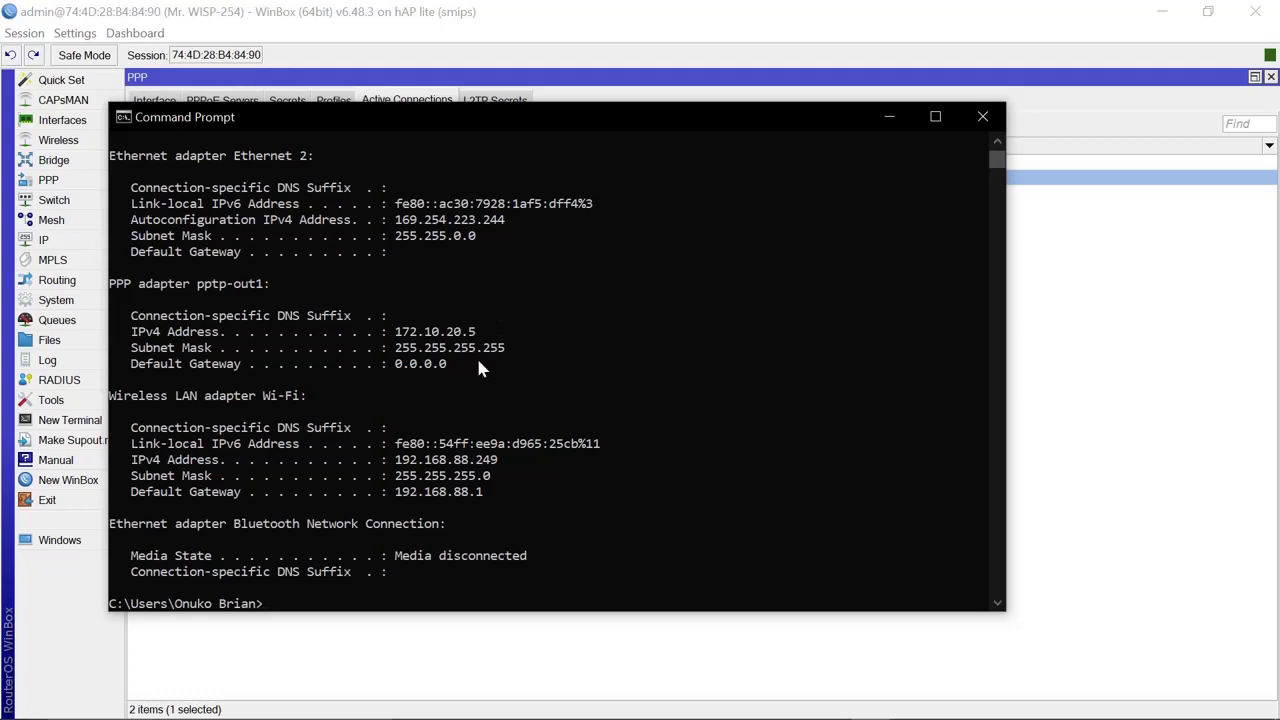
{"action": "left_click_drag", "start_coordinate": [455, 363], "coordinate": [107, 288]}
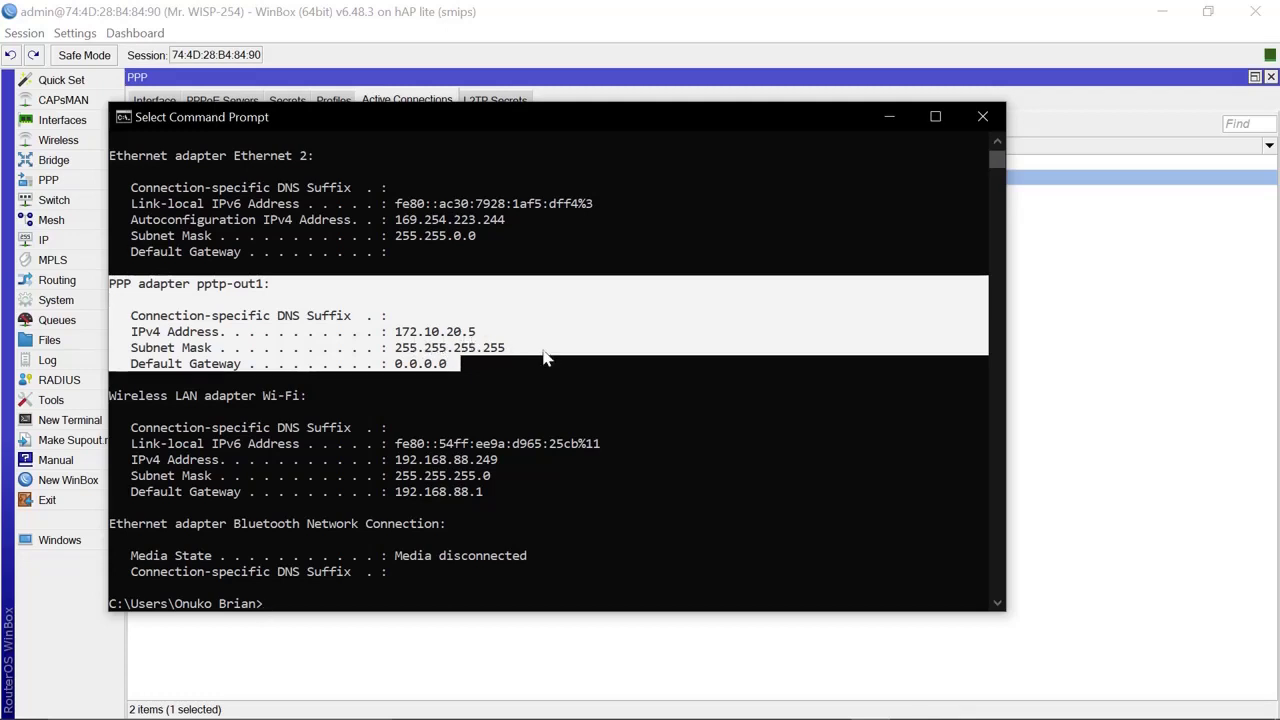
{"action": "right_click", "coordinate": [588, 395]}
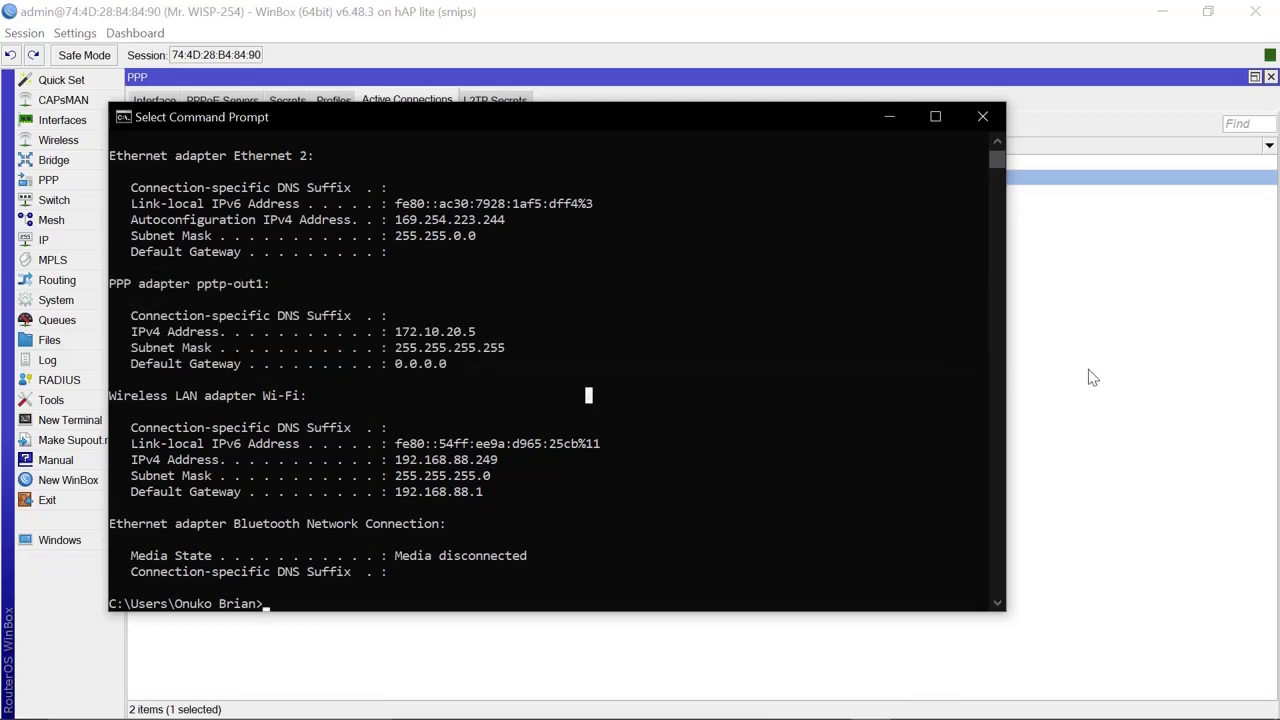
{"action": "left_click", "coordinate": [1092, 377]}
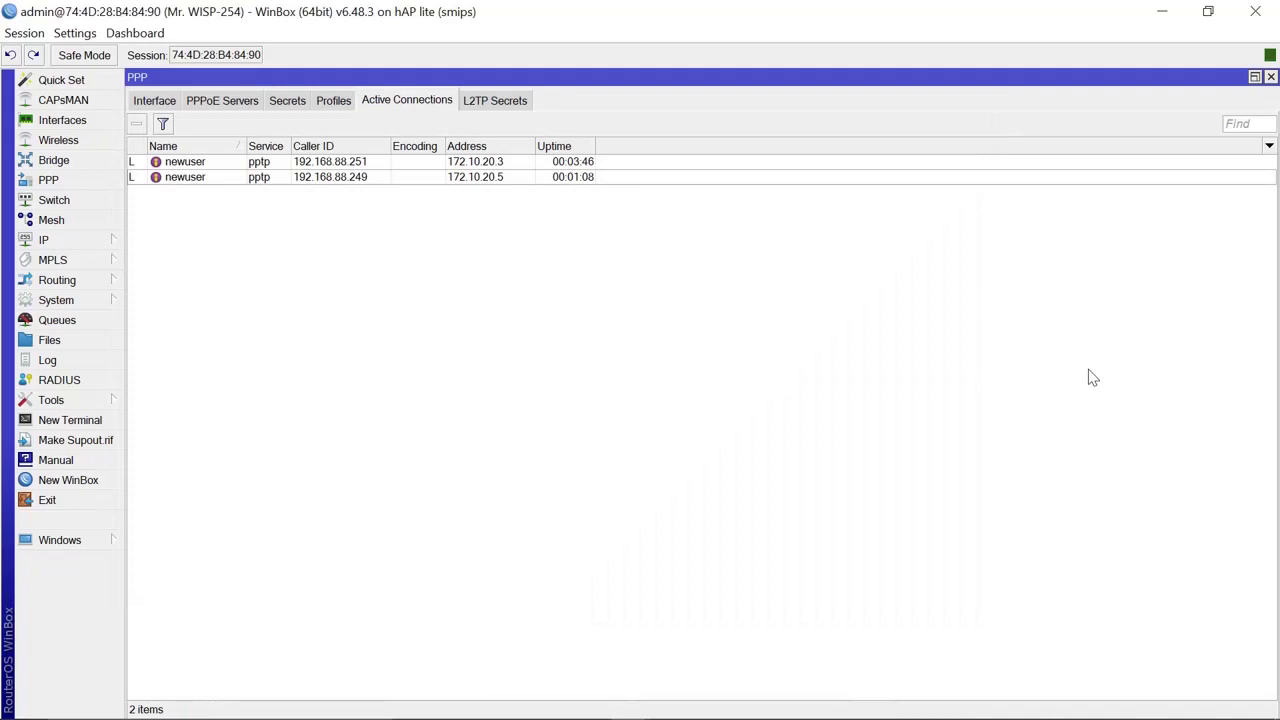
{"action": "left_click", "coordinate": [466, 181]}
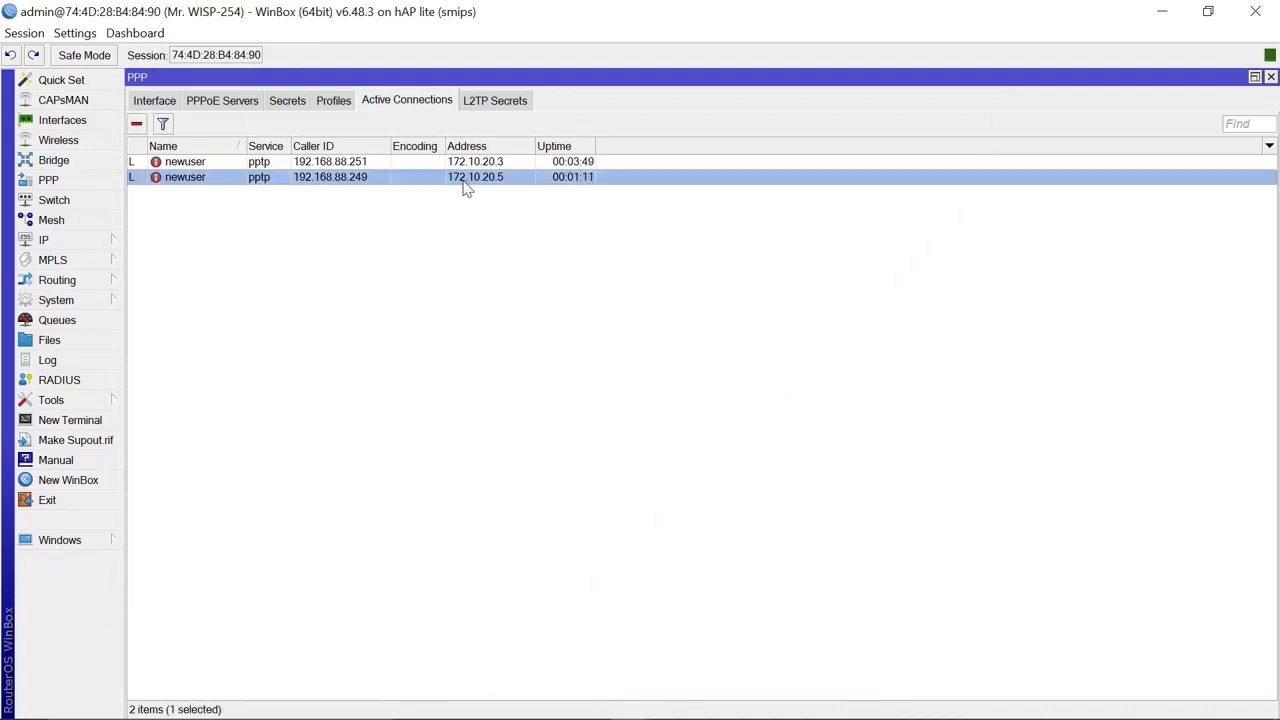